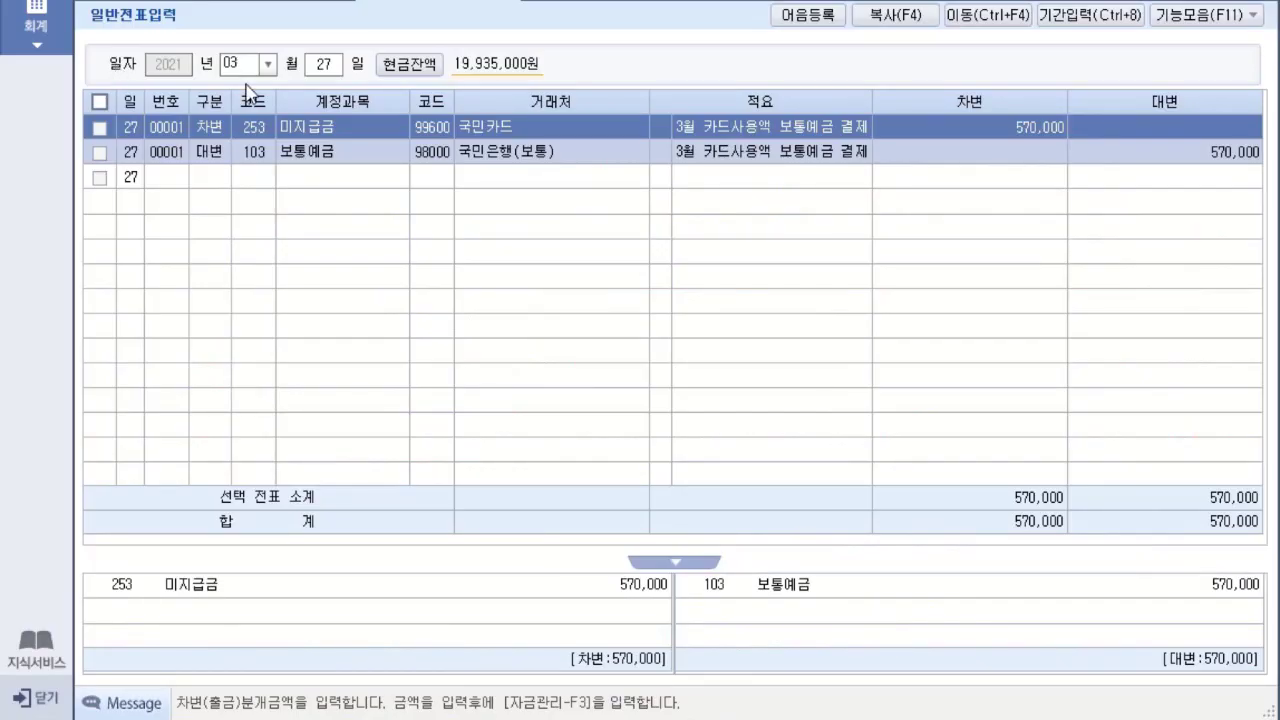
Step: Set the voucher date to day 02 of month 04
click(268, 64)
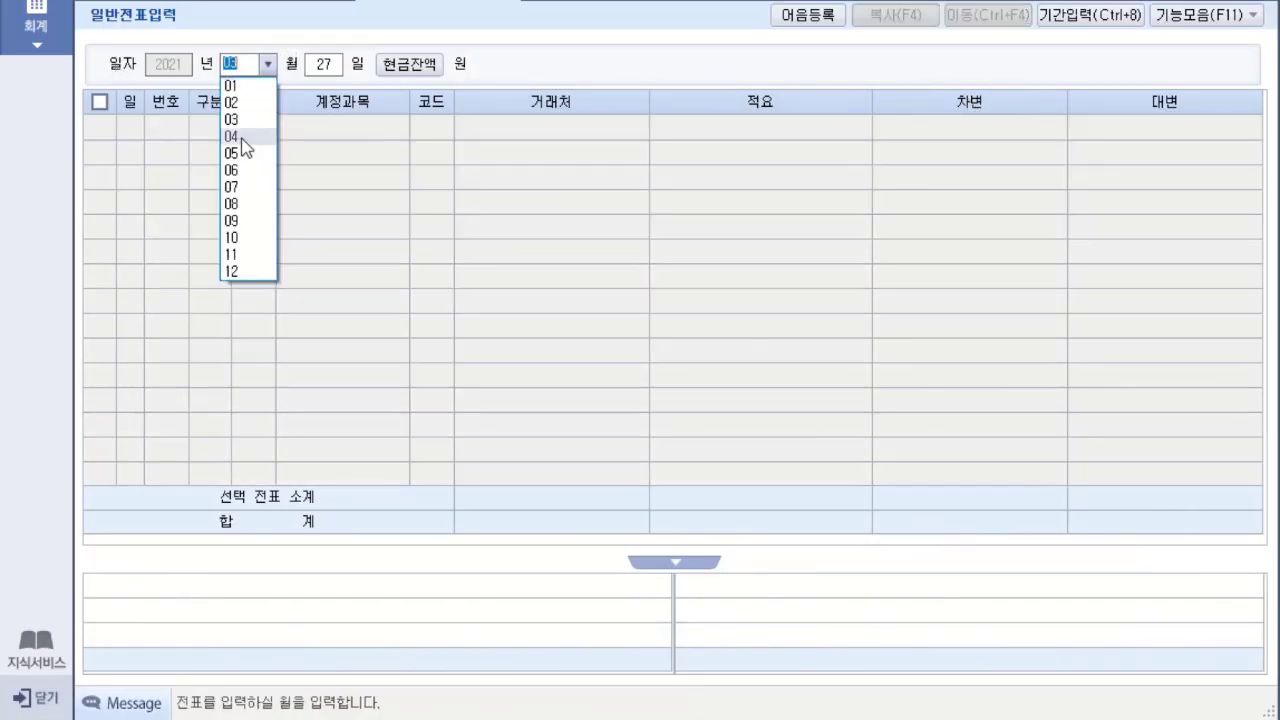
click(240, 139)
text(2)
key(Return)
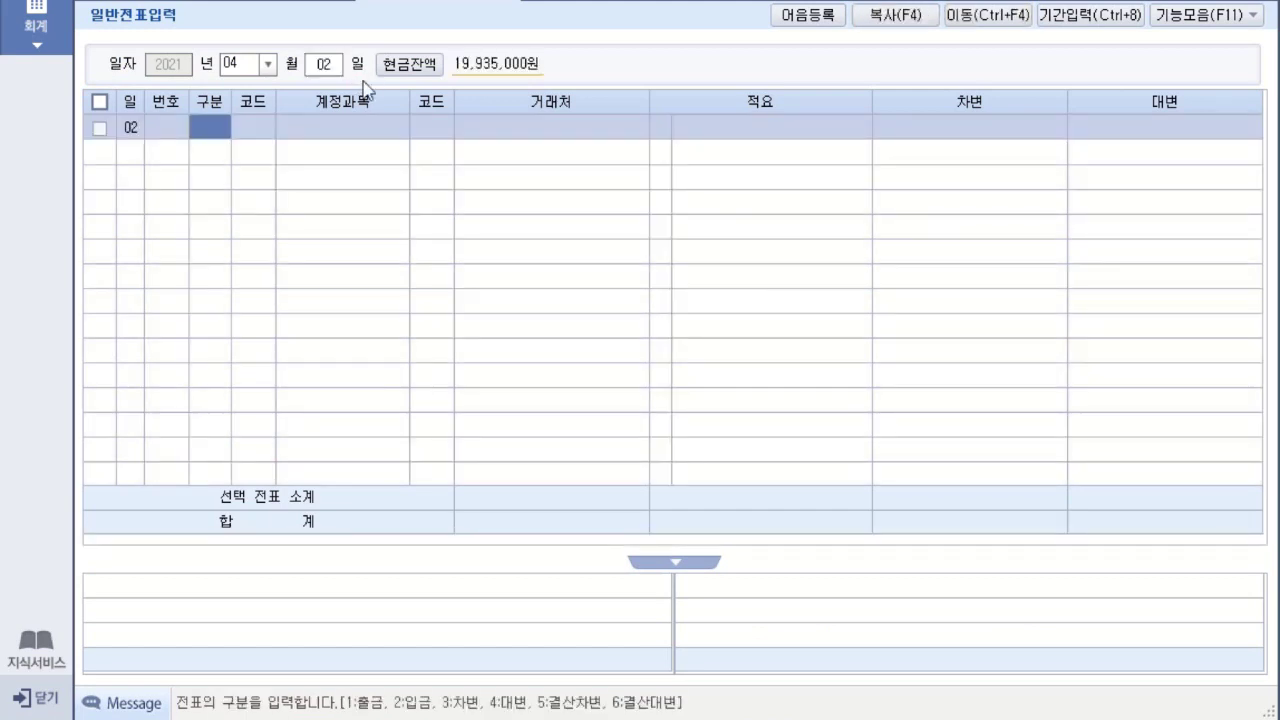
Step: Start a debit (차변) line on the first row with account 110 받을어음
text(3)
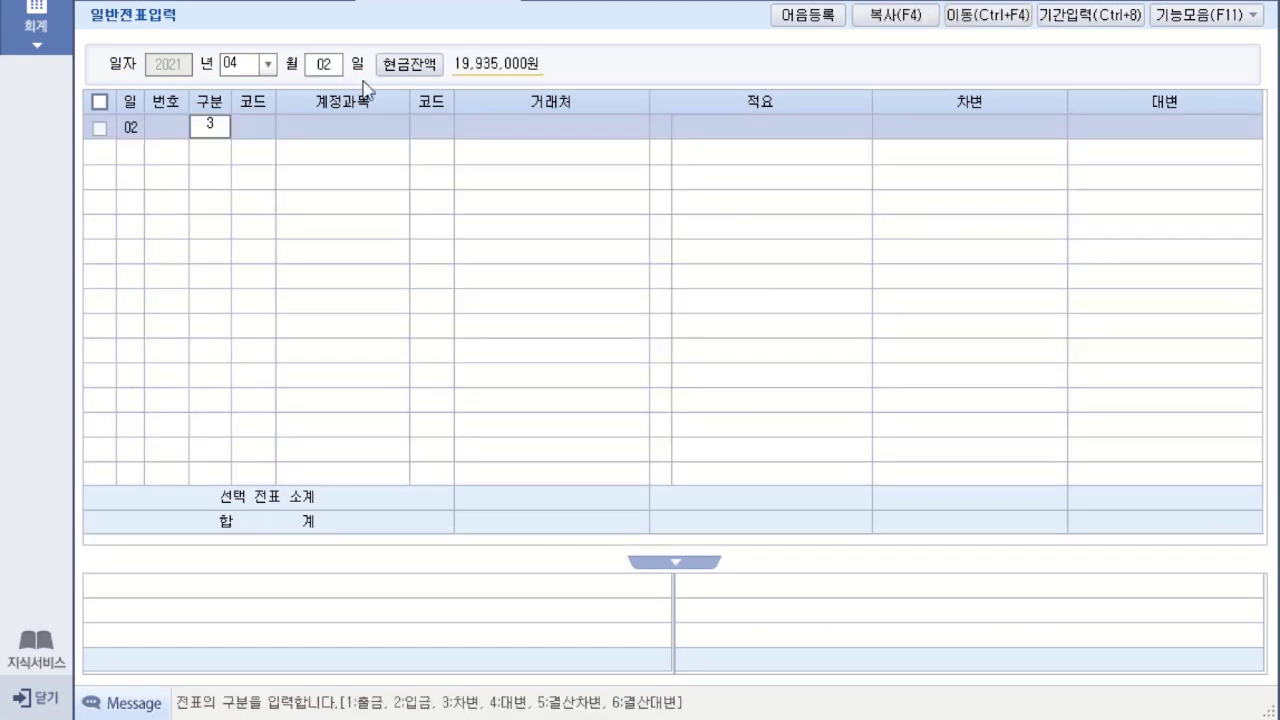
key(Return)
text(받을)
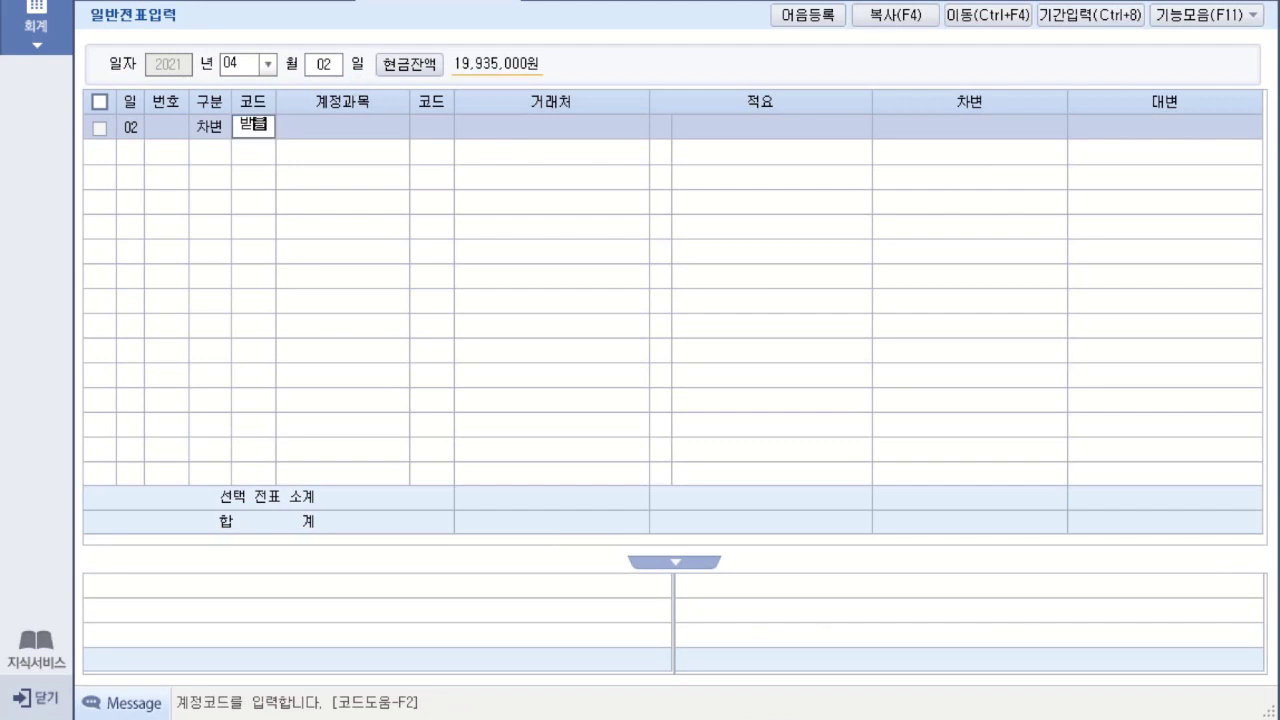
key(Return)
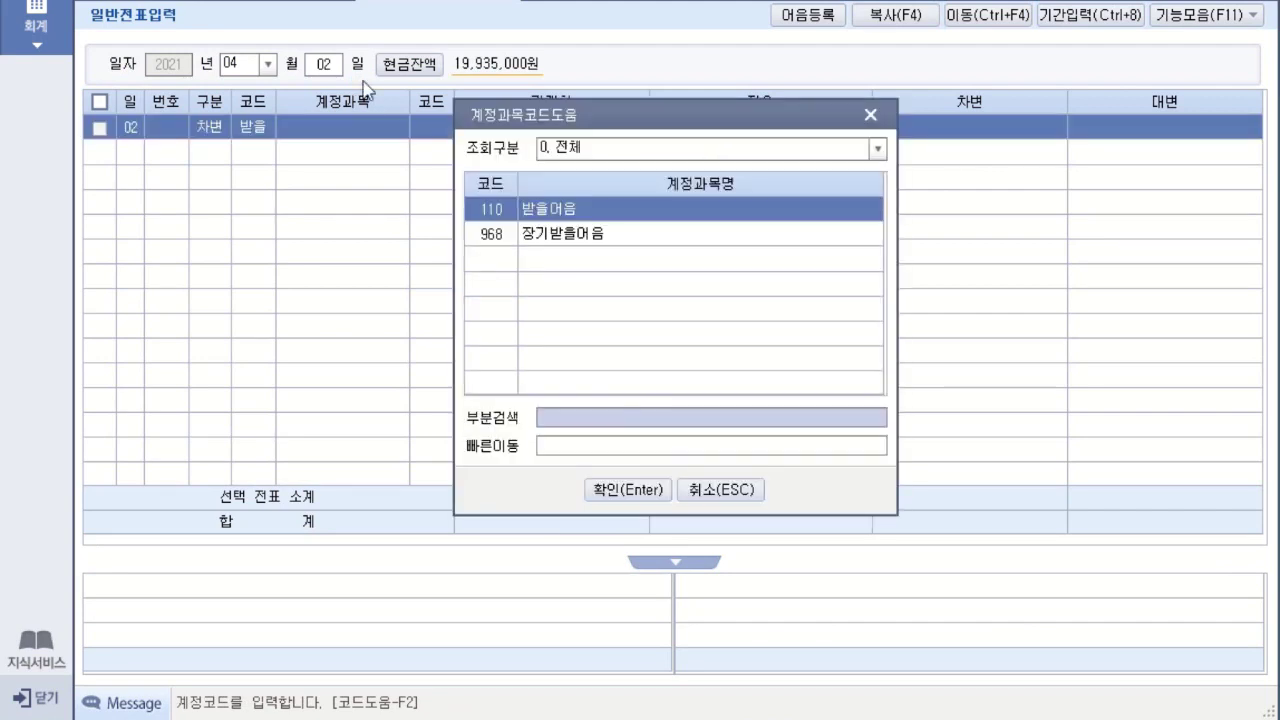
key(Return)
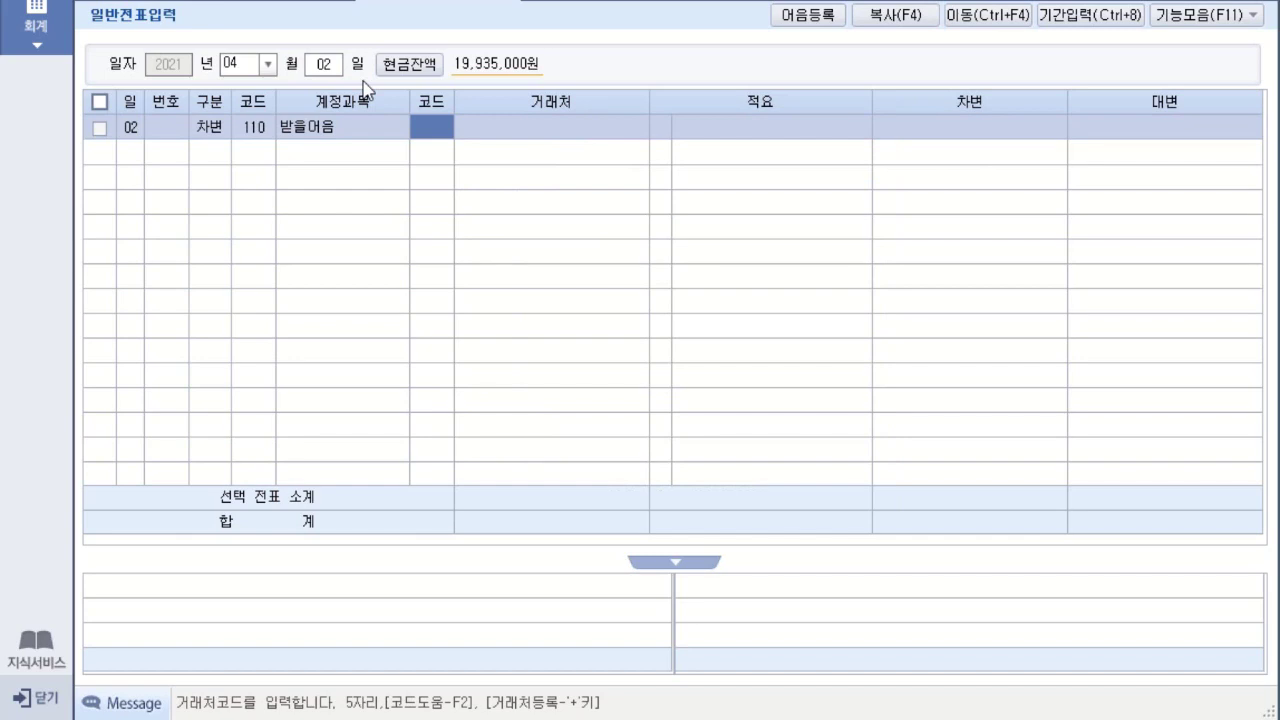
Step: Set the debit line's vendor to 세명카인테리어 and its amount to 10,000,000, leaving the summary code blank
text(세림)
key(Return)
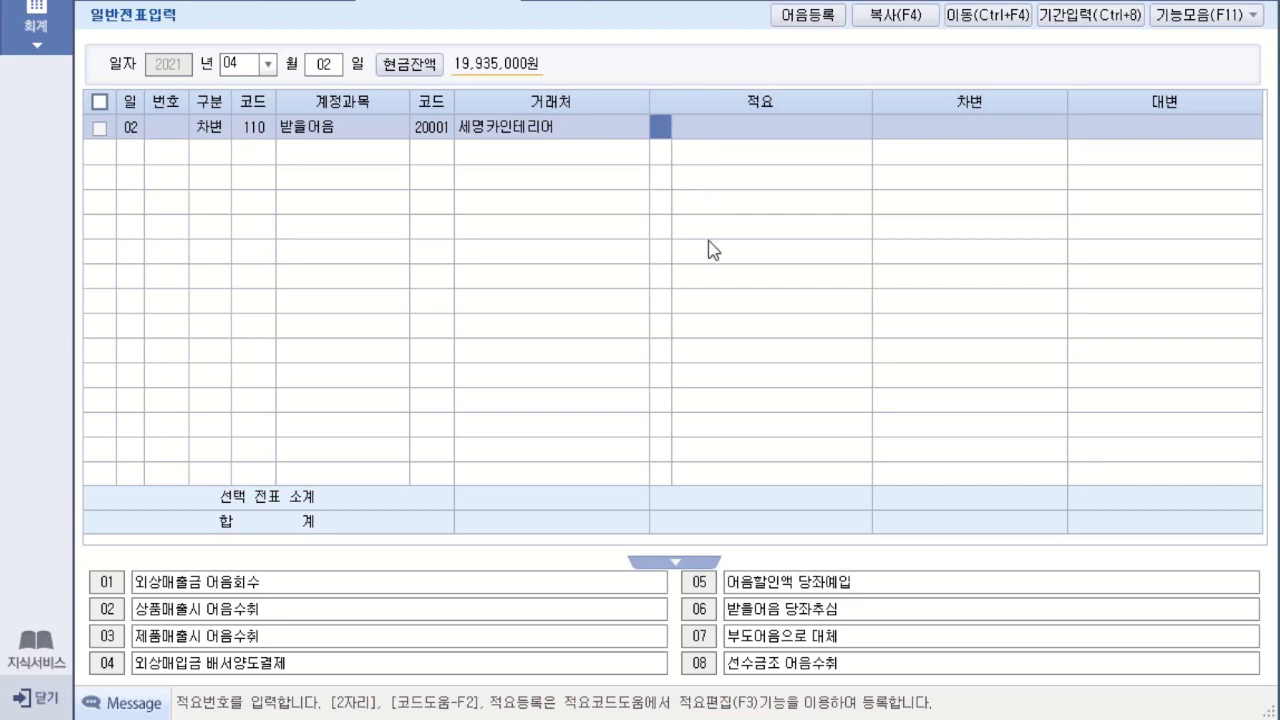
key(Return)
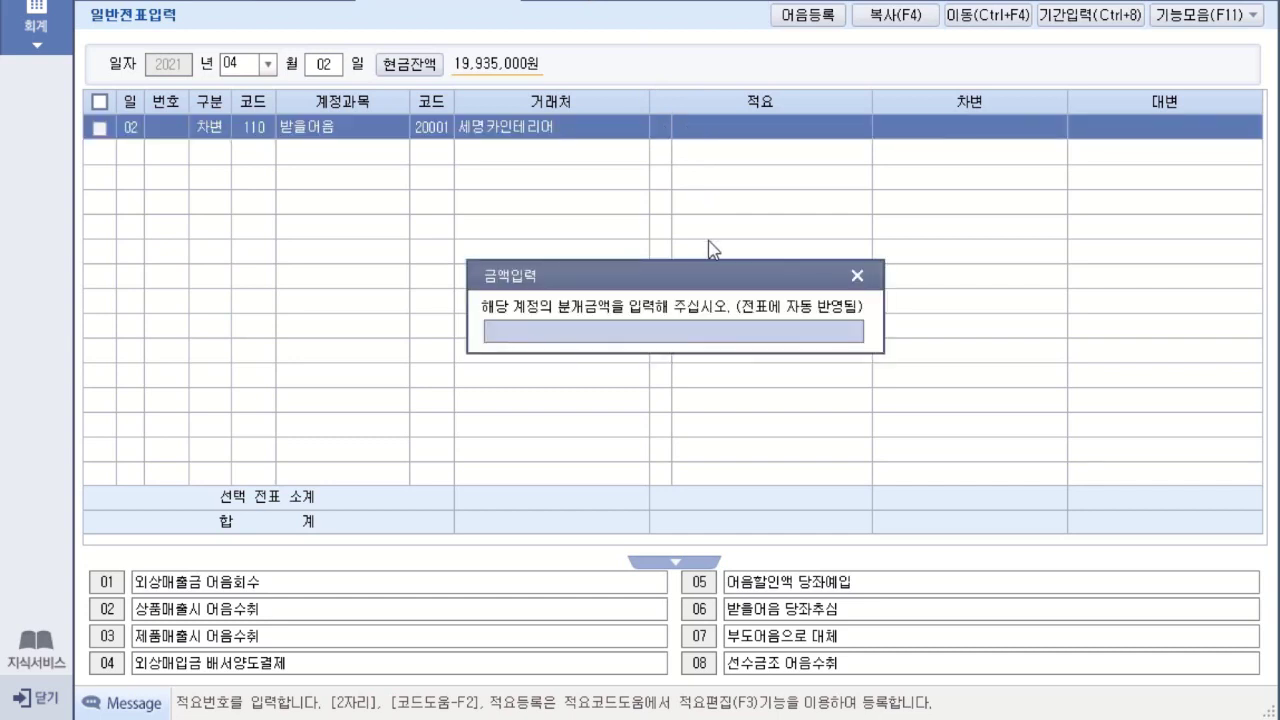
text(10000000)
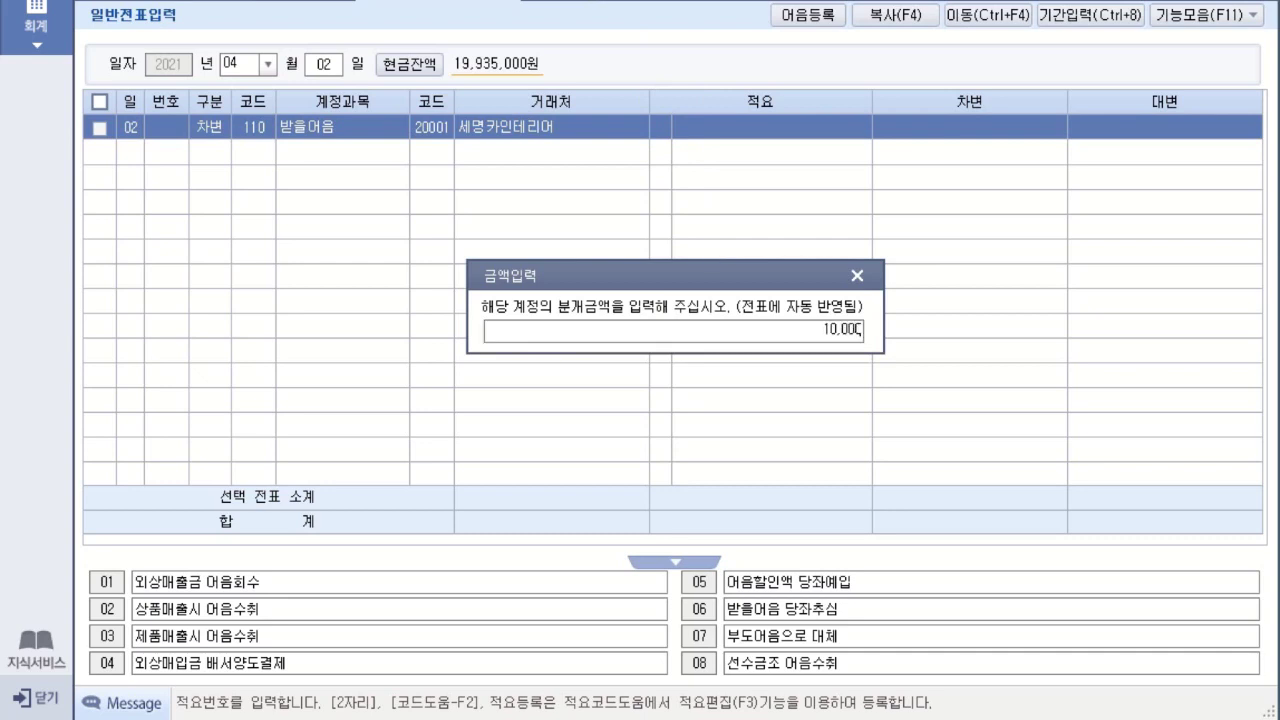
key(Return)
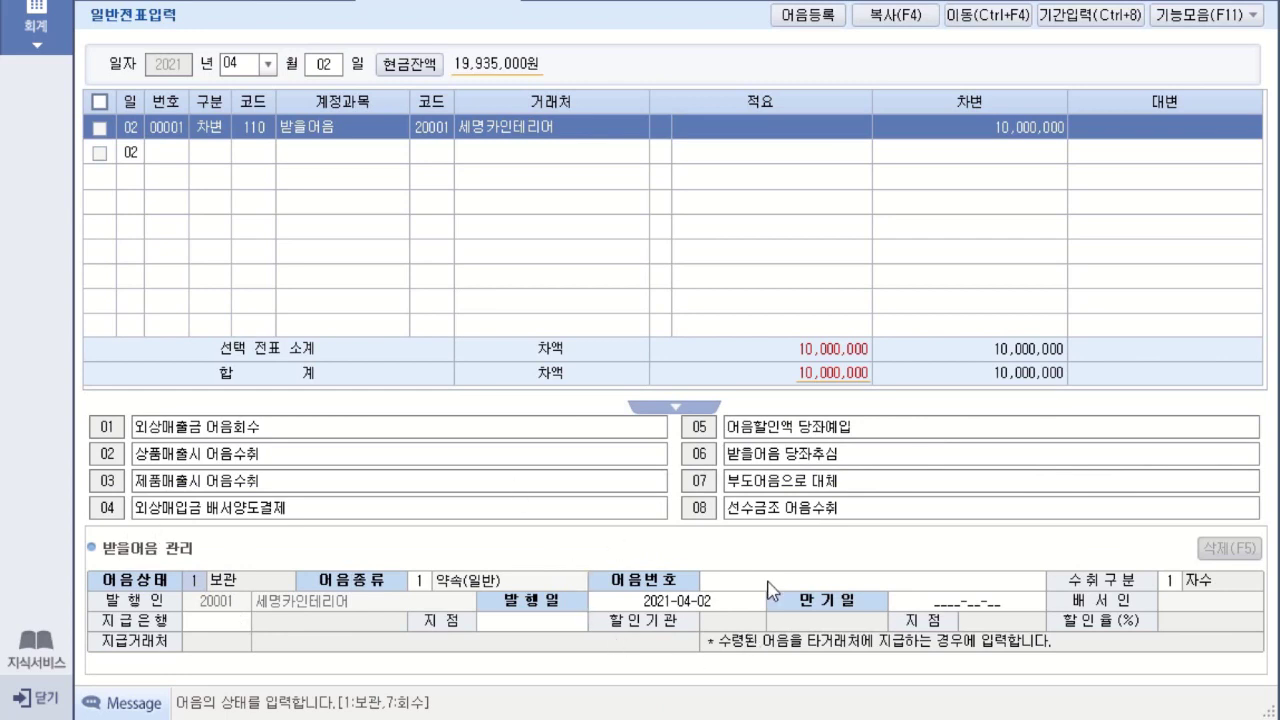
click(658, 132)
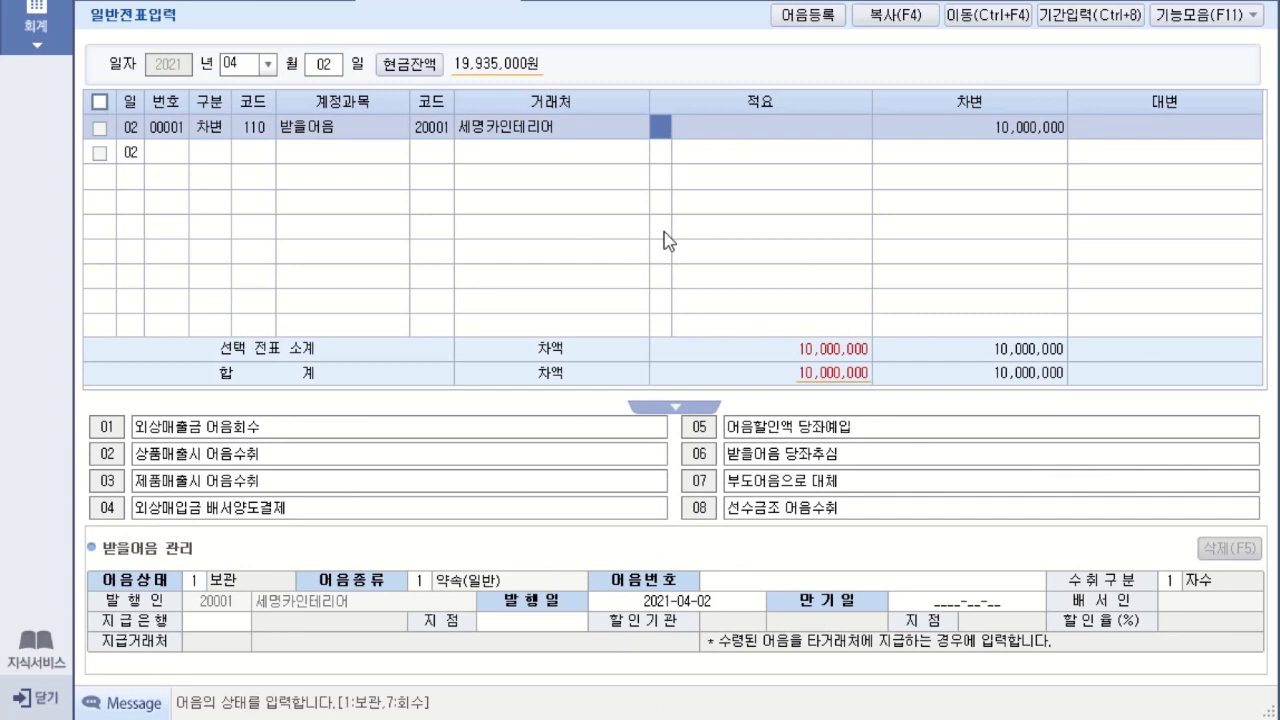
click(1229, 24)
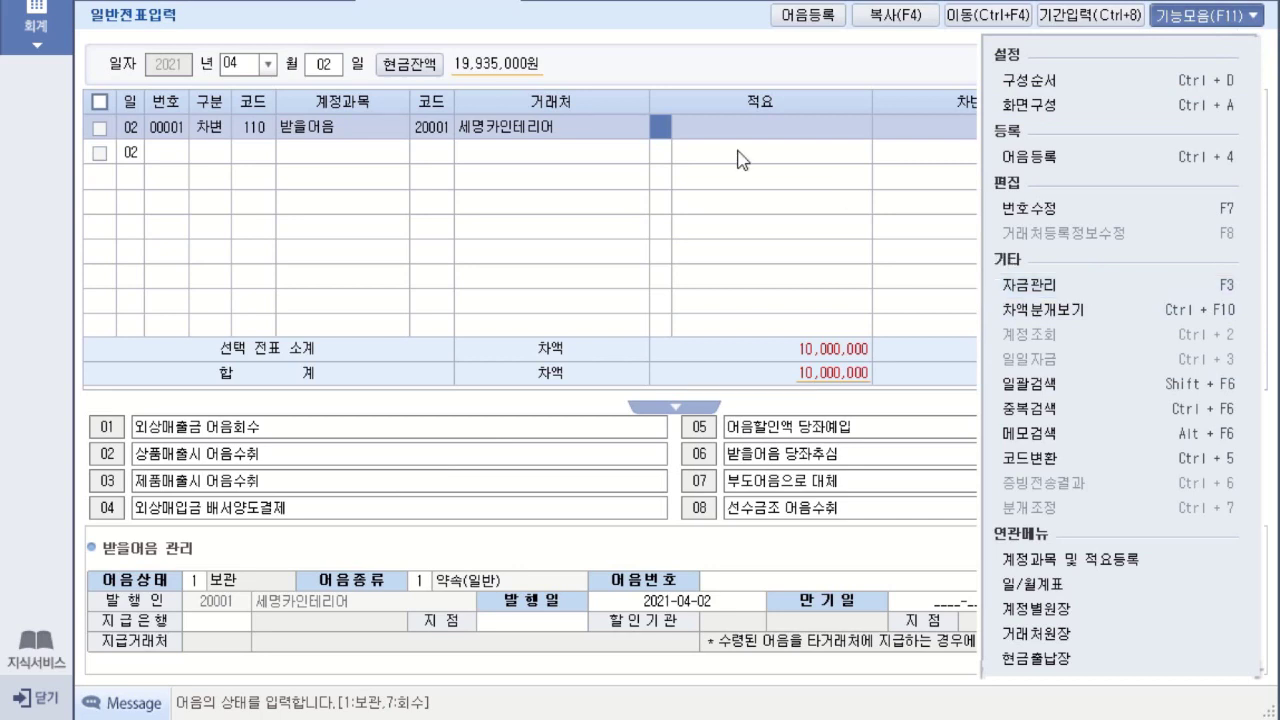
click(667, 136)
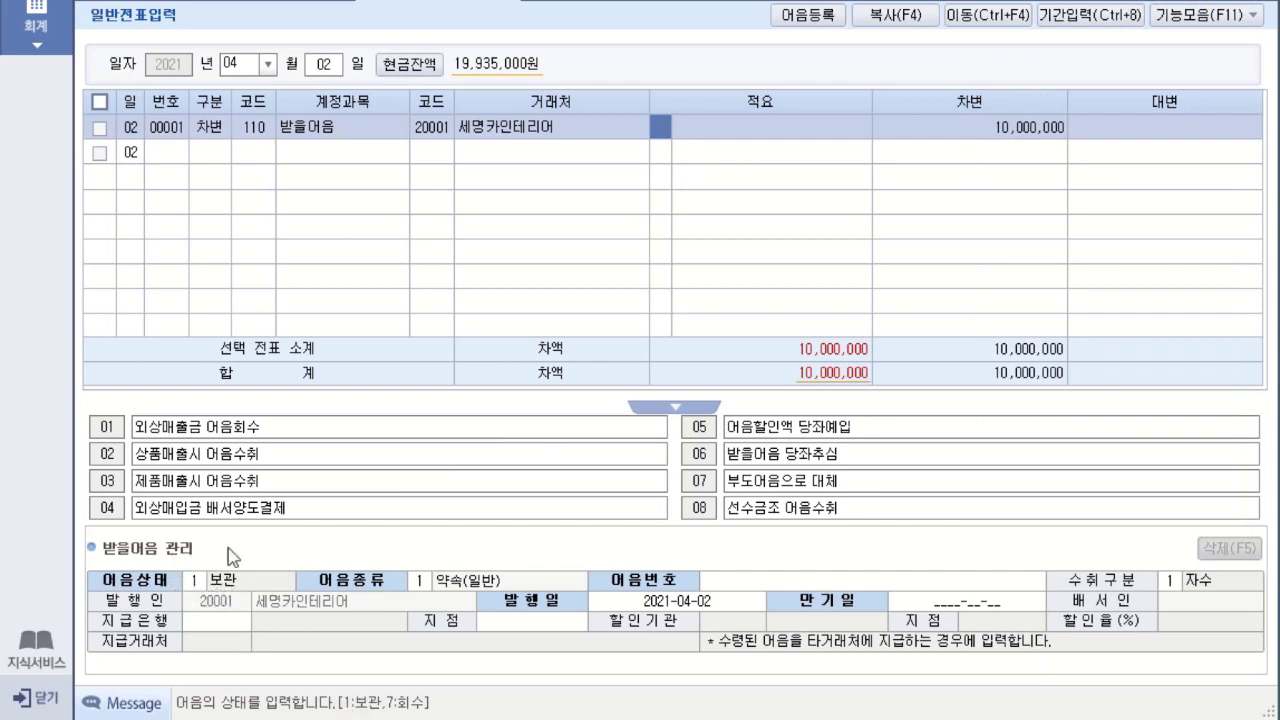
Step: Enter 하하20210402 as the note number (어음번호) in the 받을어음 관리 details, keeping note type 1 약속(일반)
click(420, 586)
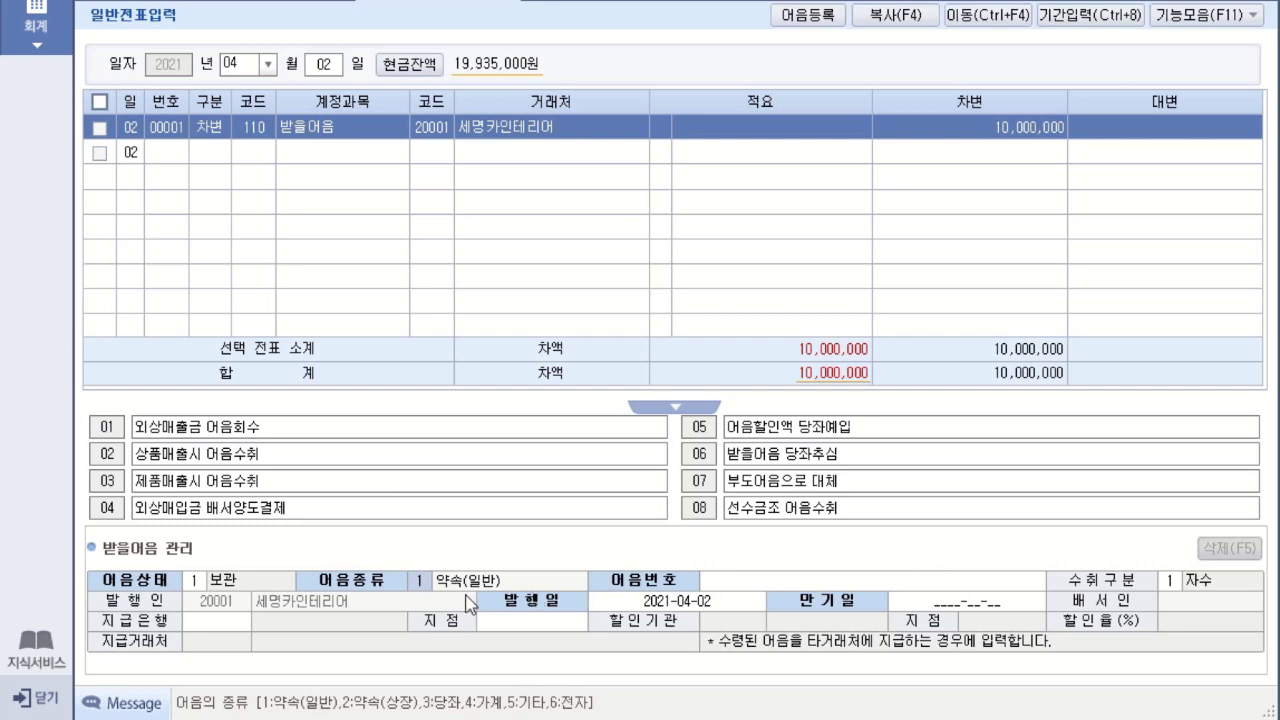
click(728, 588)
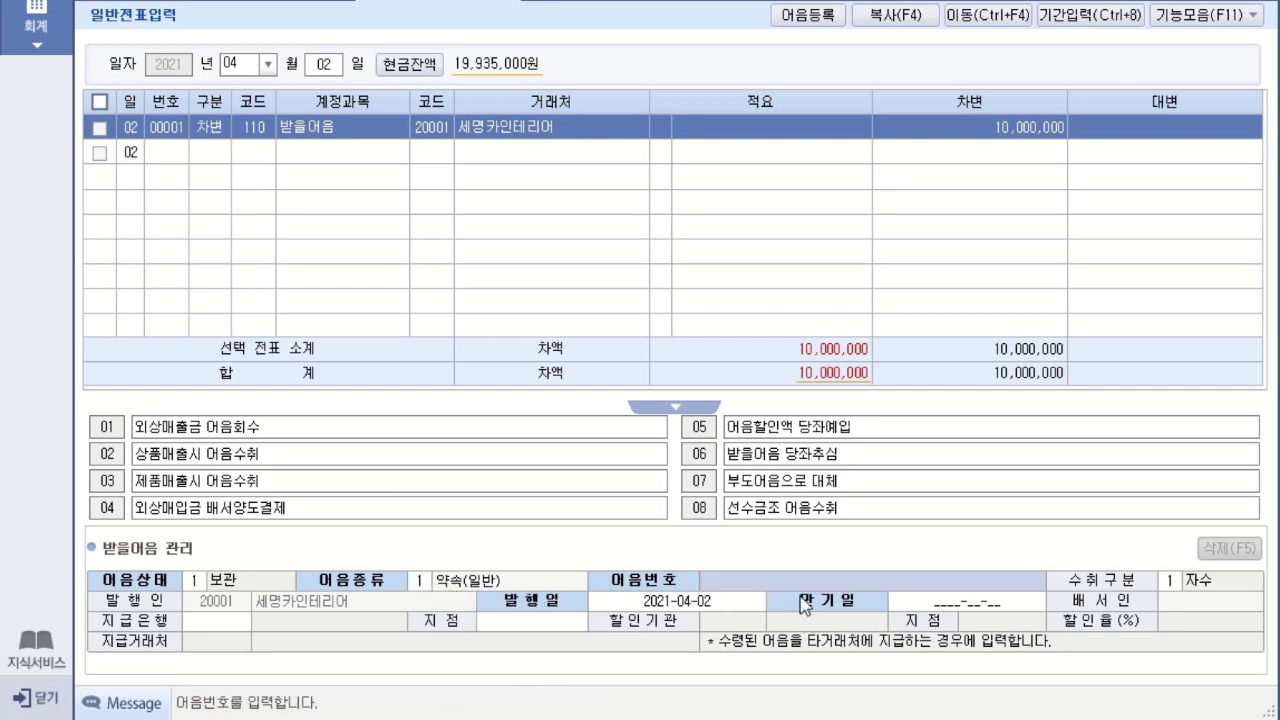
text(하해)
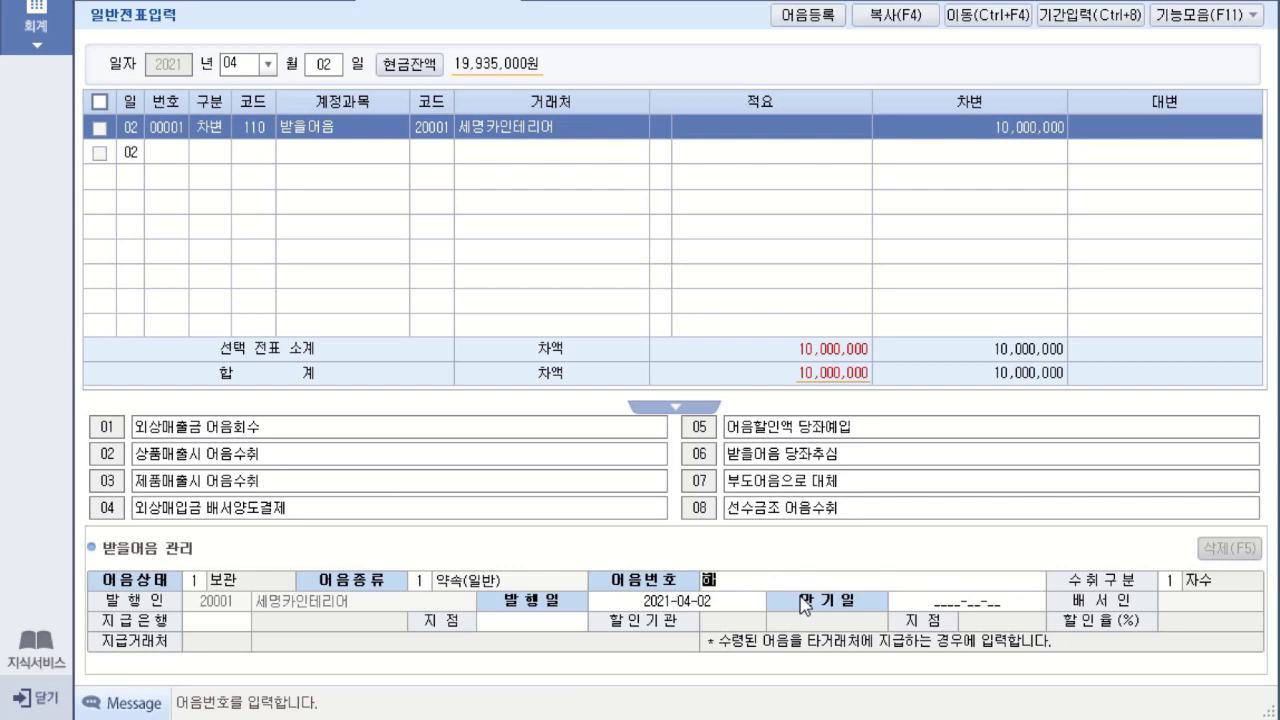
text(20210402)
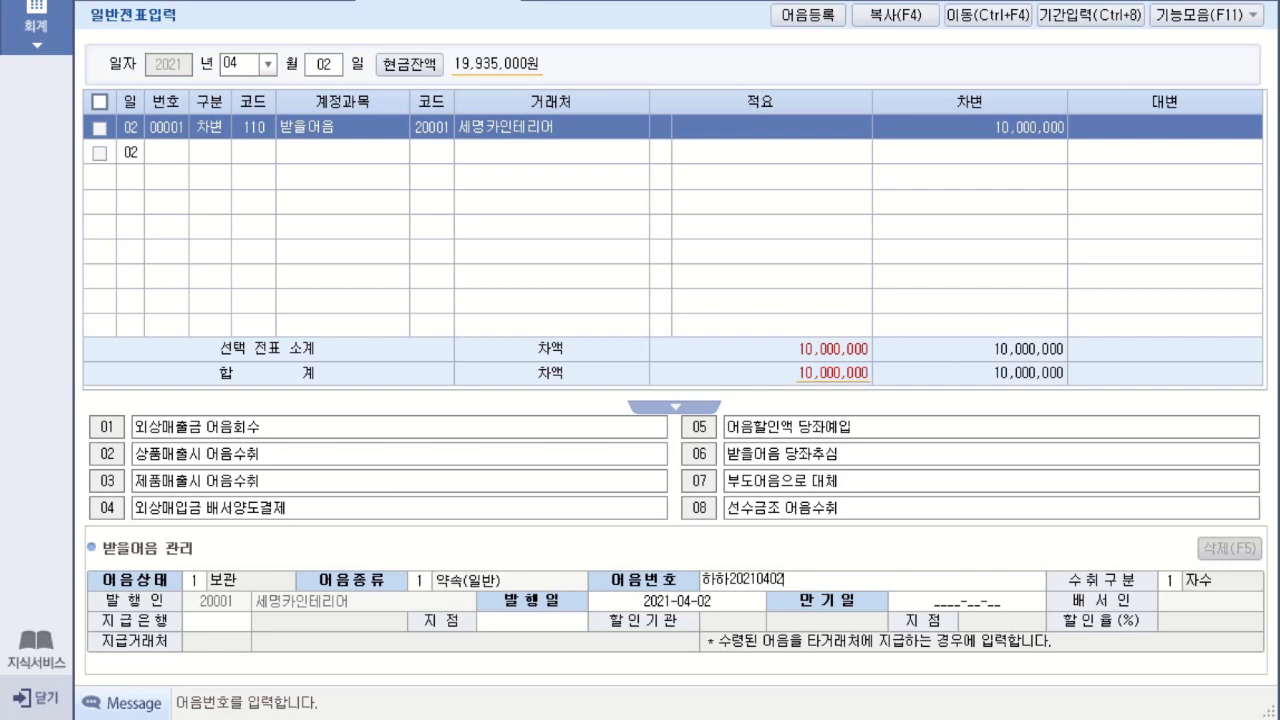
key(Return)
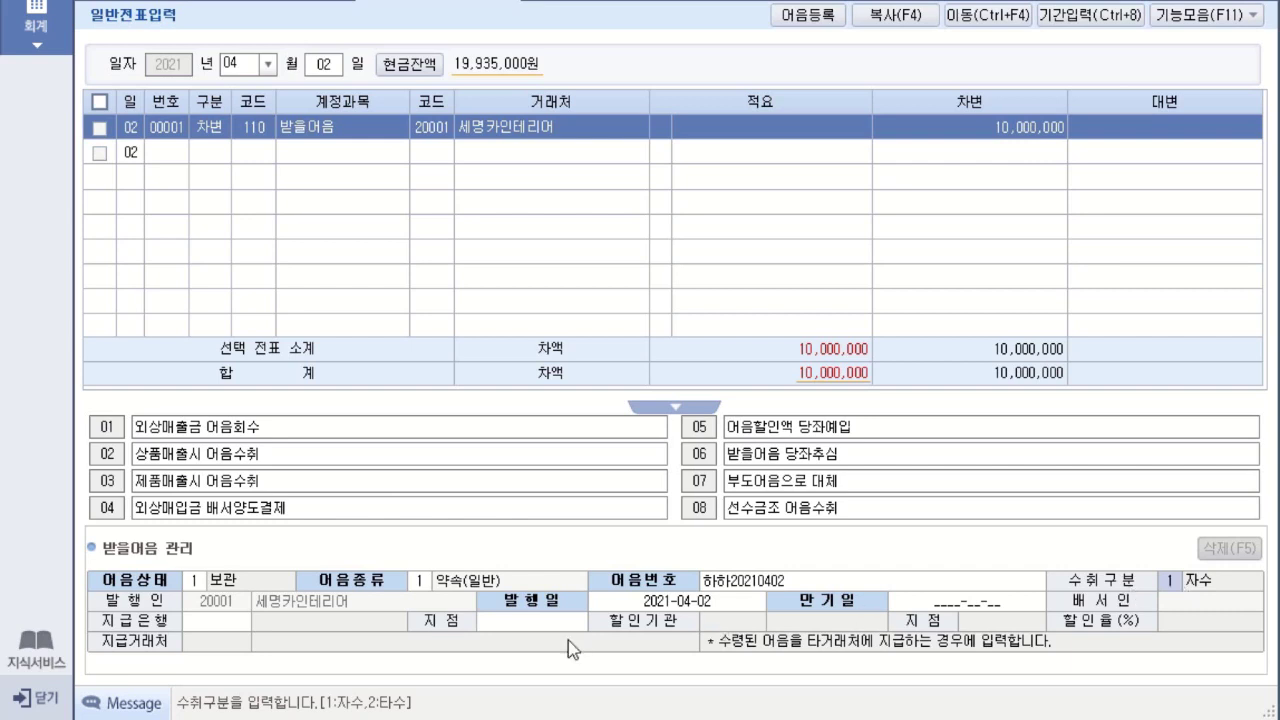
Step: Set the note's maturity date (만기일) to 2021-05-25
click(699, 606)
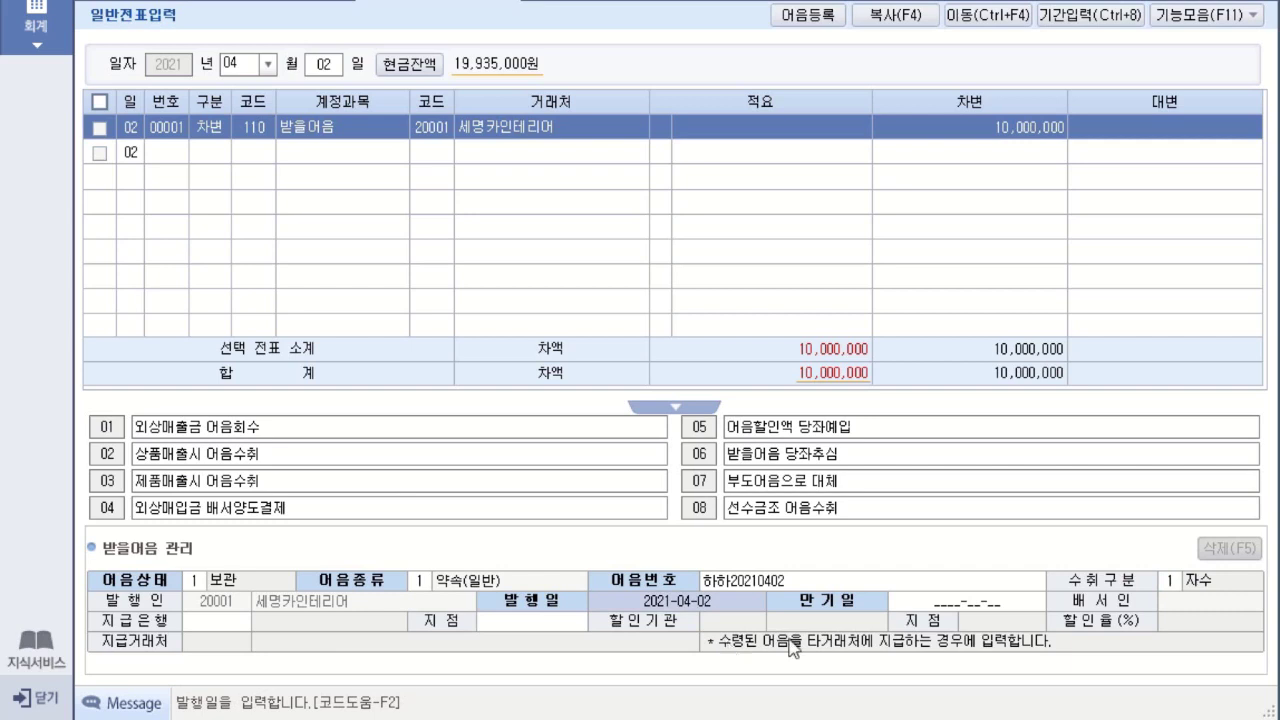
click(1004, 604)
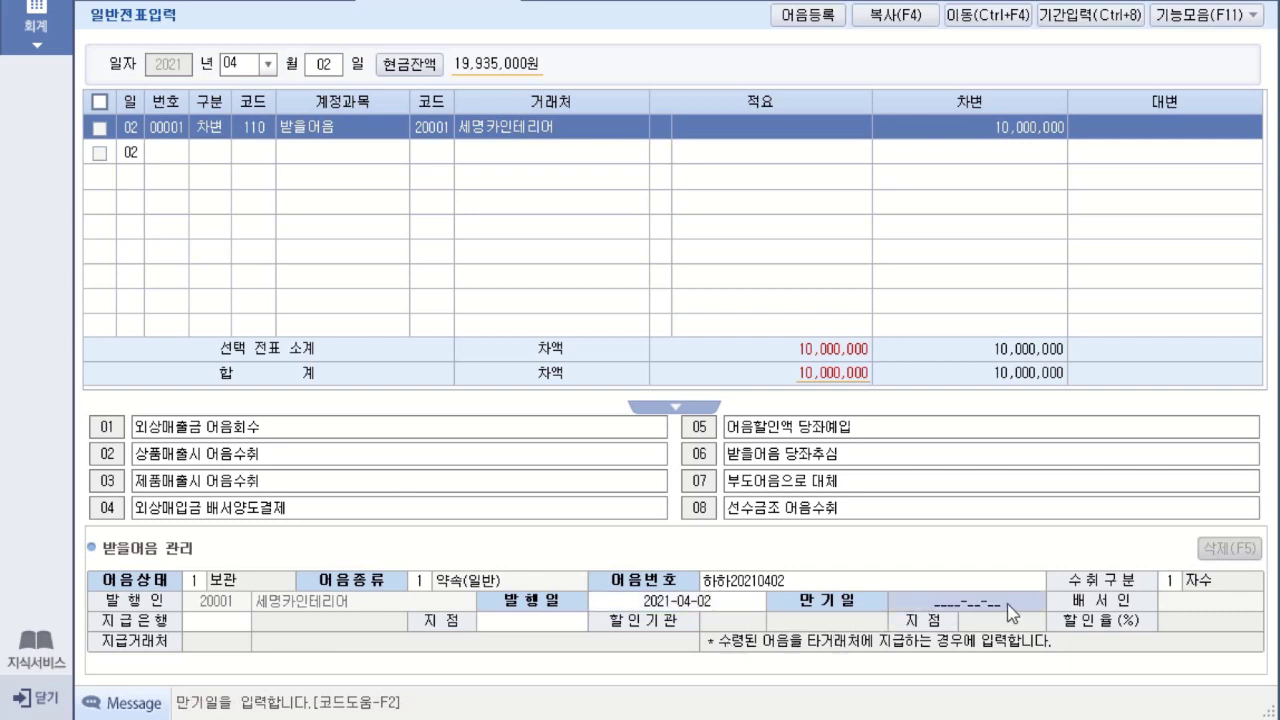
text(20210525)
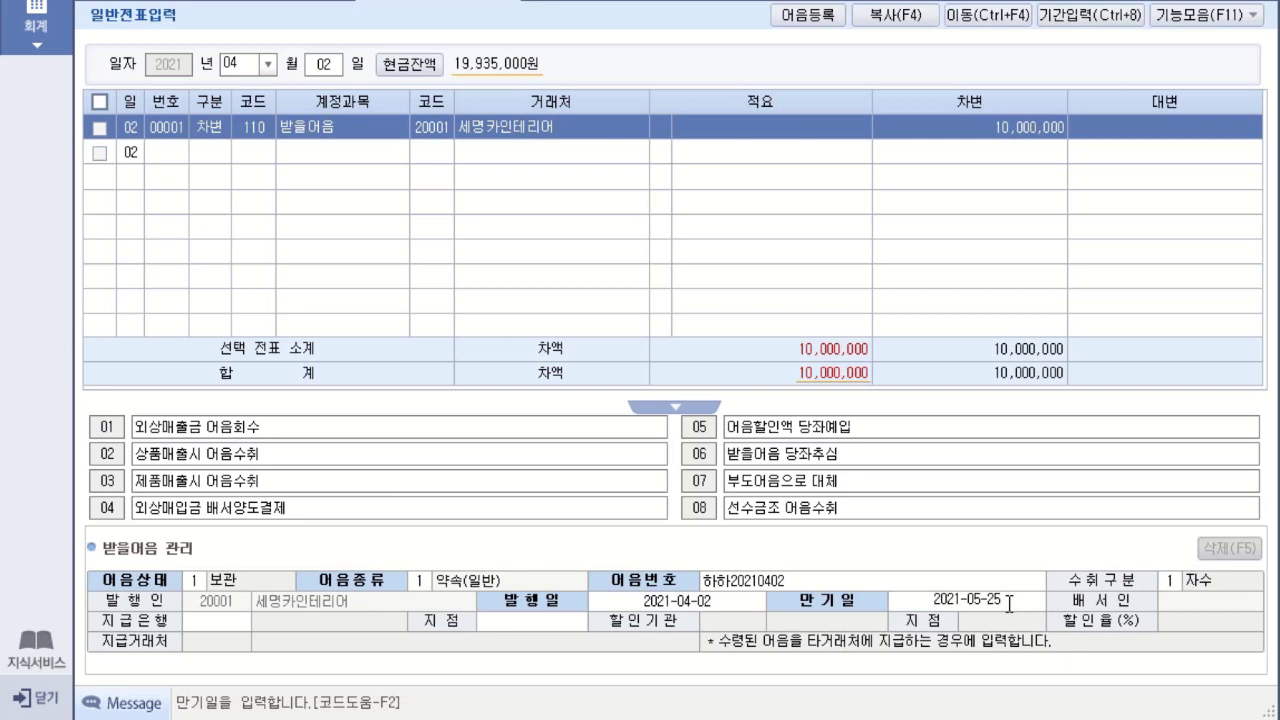
key(Return)
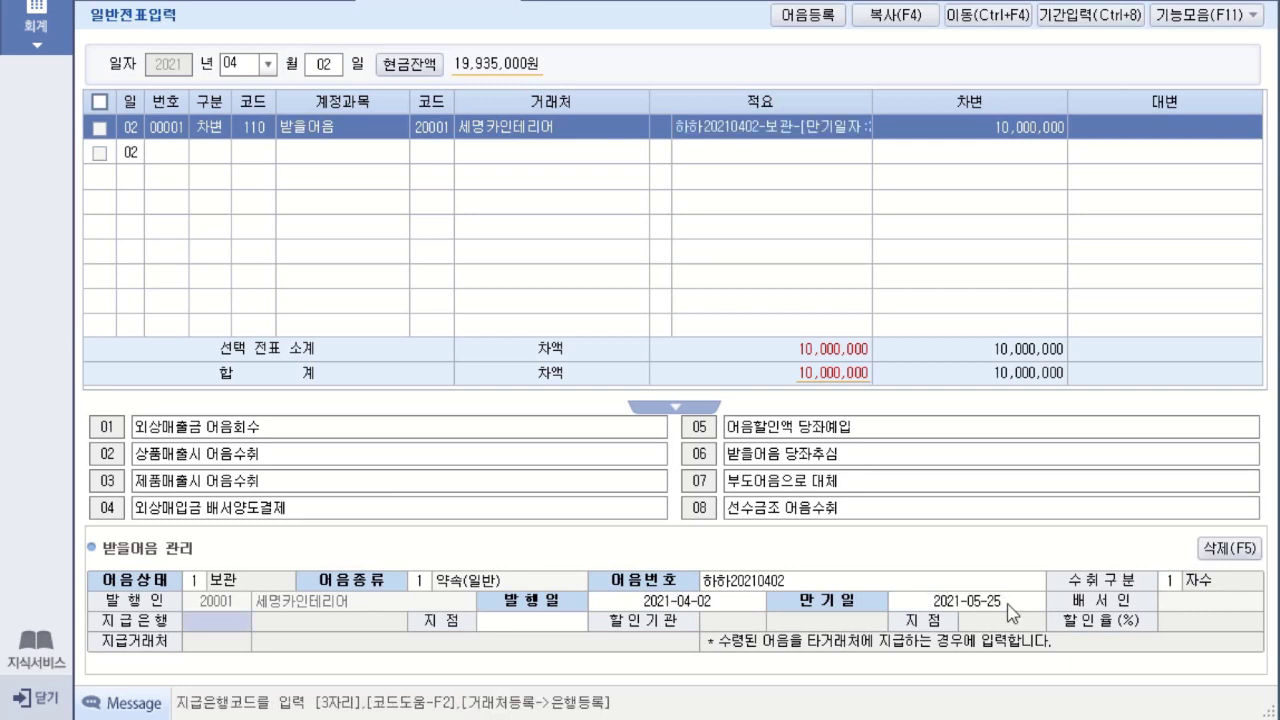
Step: Set the note's paying bank (지급은행) to 020 신한은행 and its branch (지점) to 호계
key(F2)
key(Down)
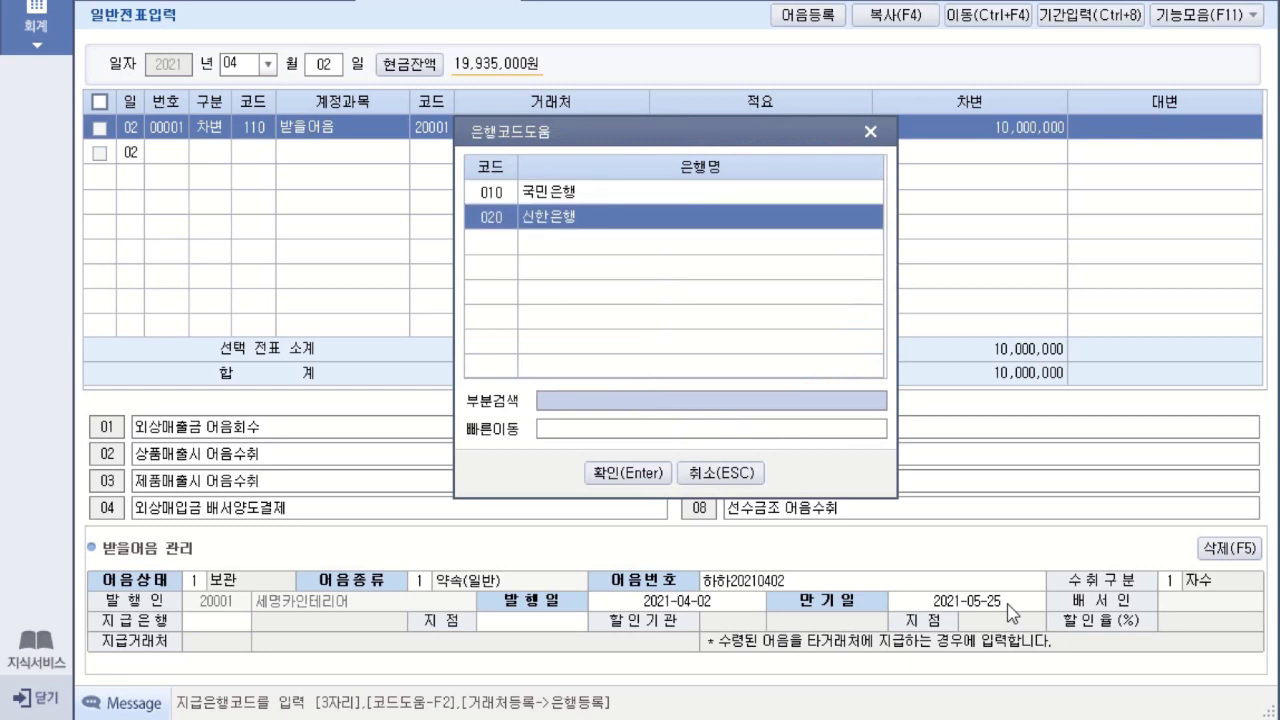
key(Return)
key(Return)
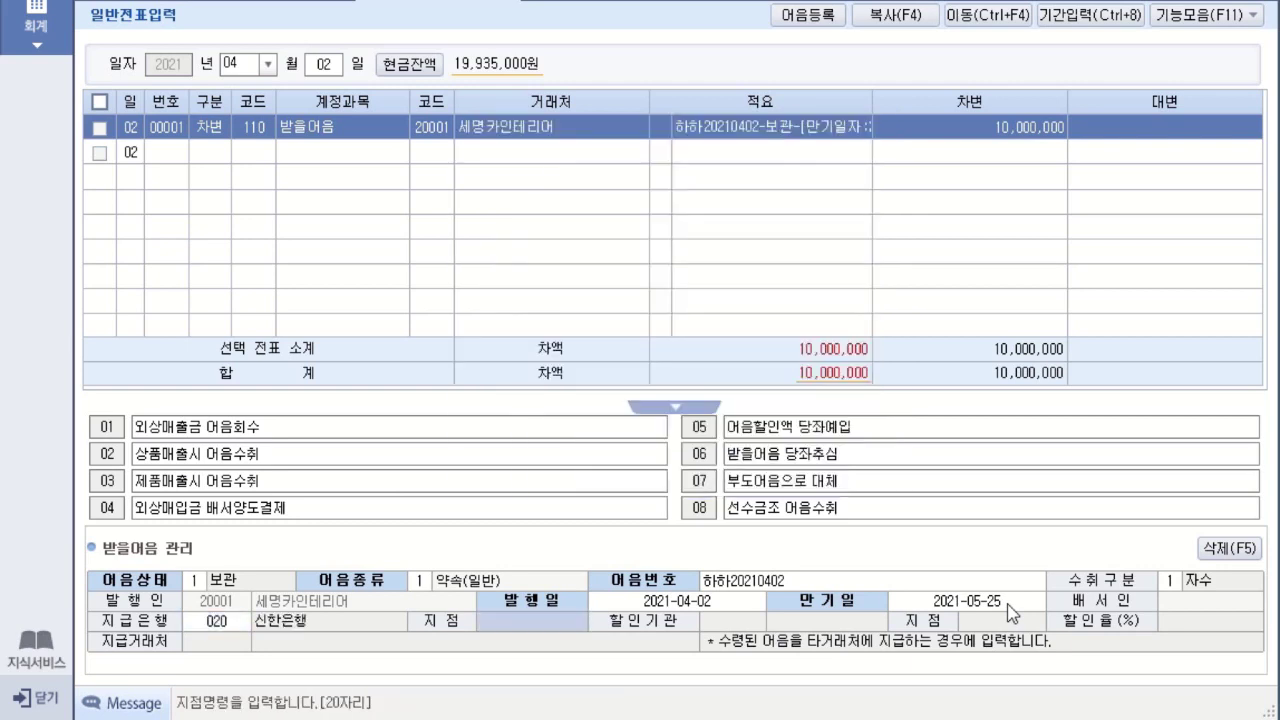
text(혹)
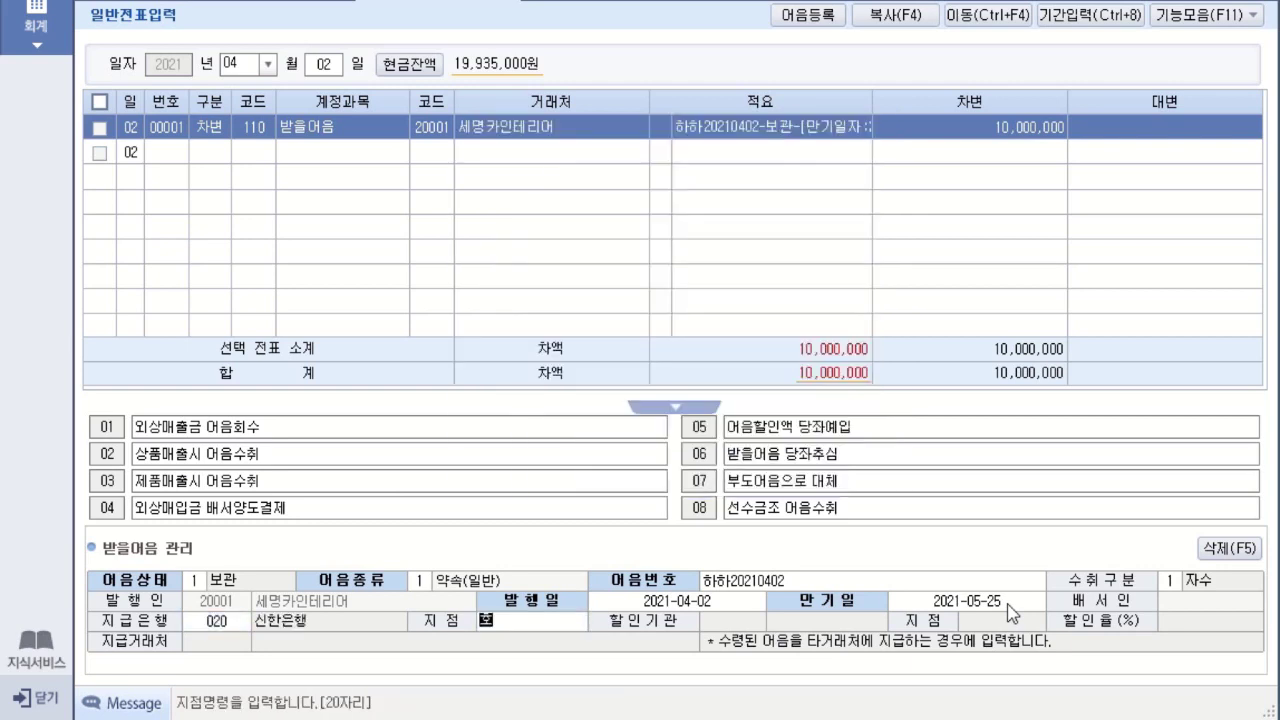
text(계)
key(Return)
key(Return)
key(Return)
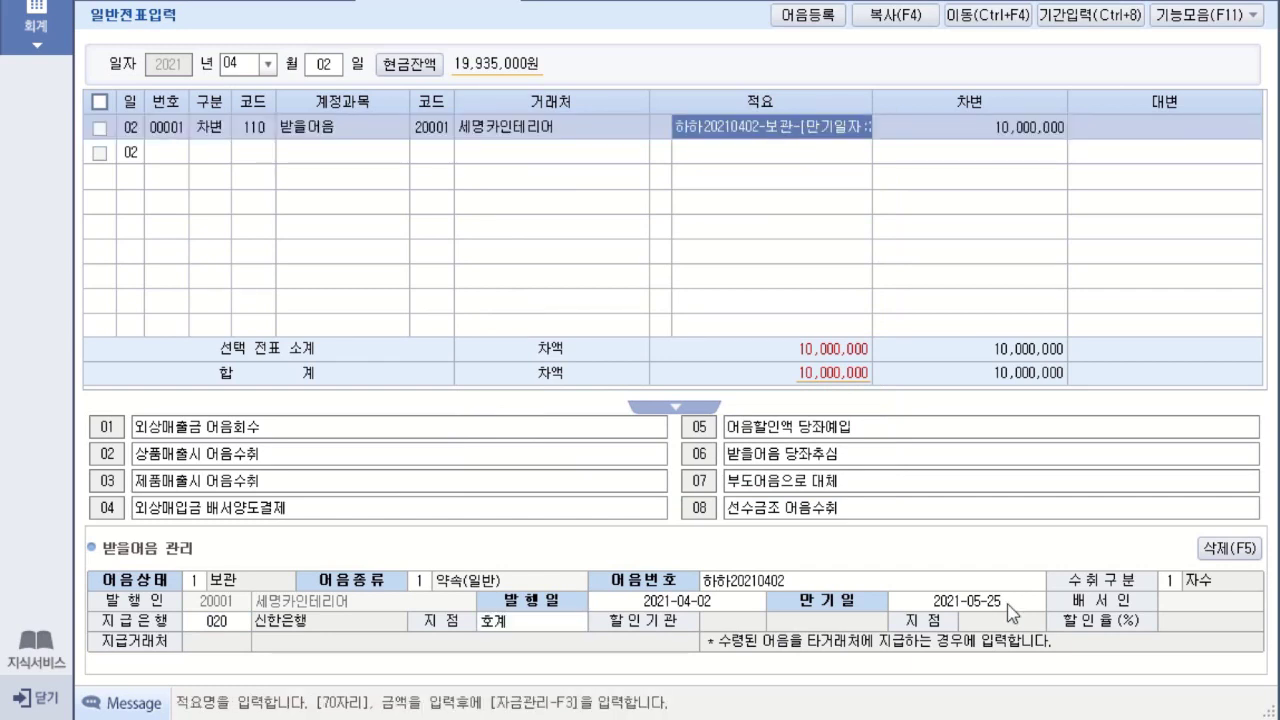
Step: Finish the debit line and start a credit (대변) line below it with account 108 외상매출금
key(Left)
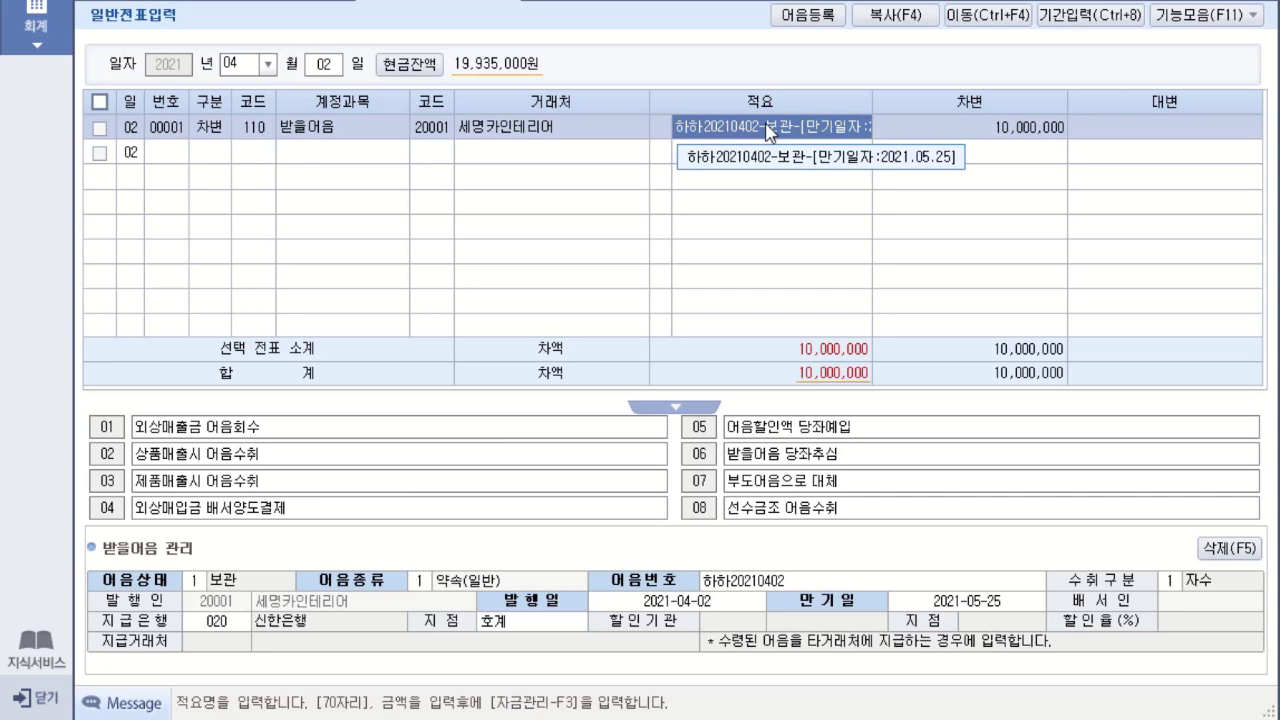
key(Return)
key(Return)
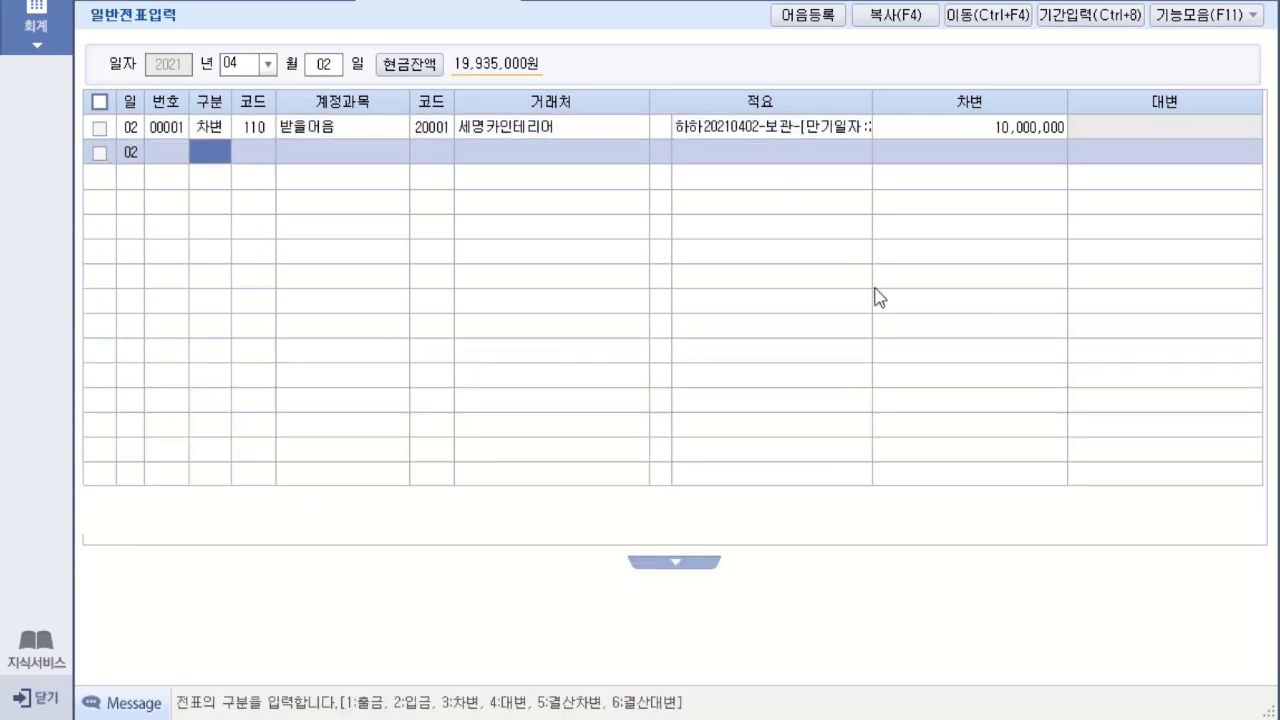
text(4)
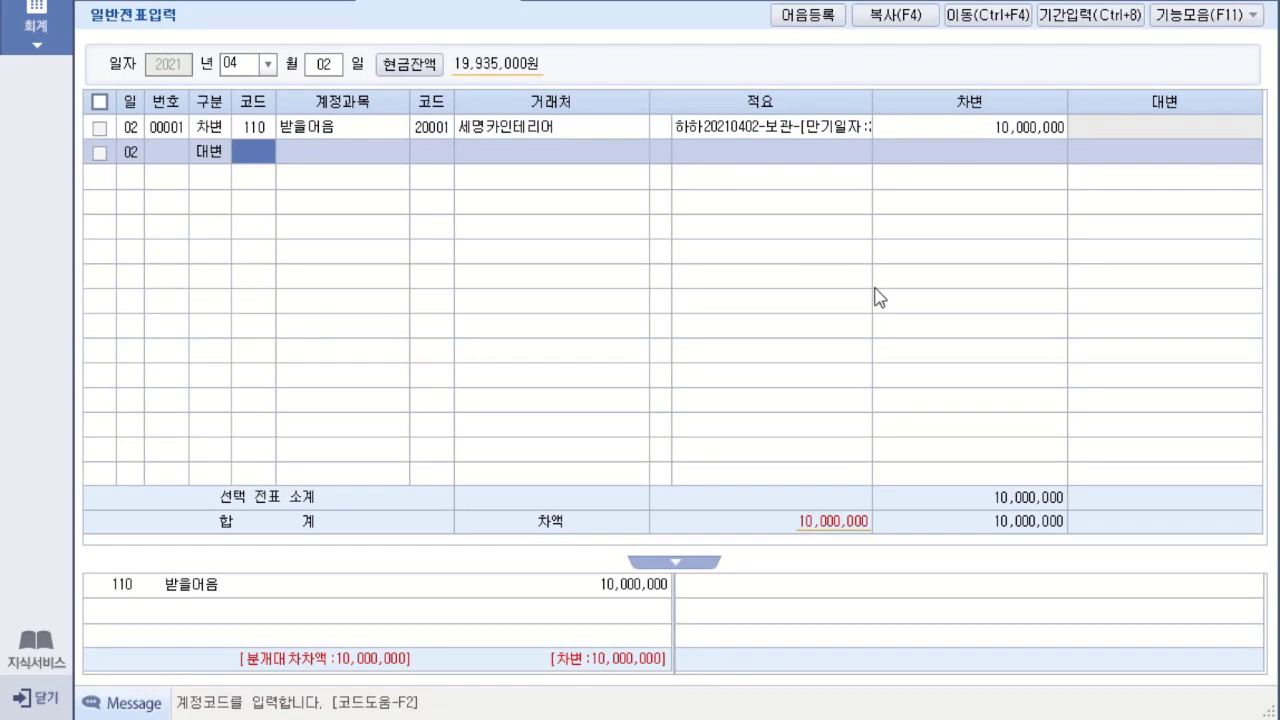
text(108)
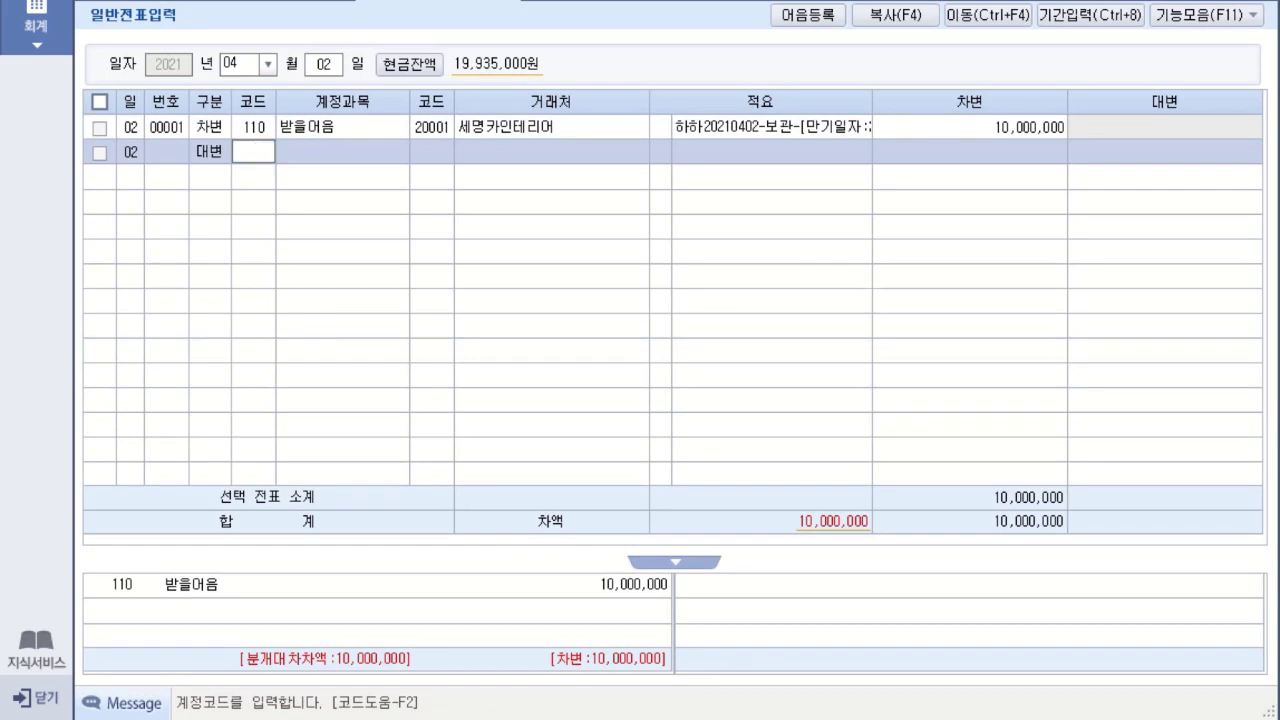
key(Return)
Step: Set the credit line's vendor to 세명카인테리어 and its summary to 05 외상대금 받을어음회수
text(2001)
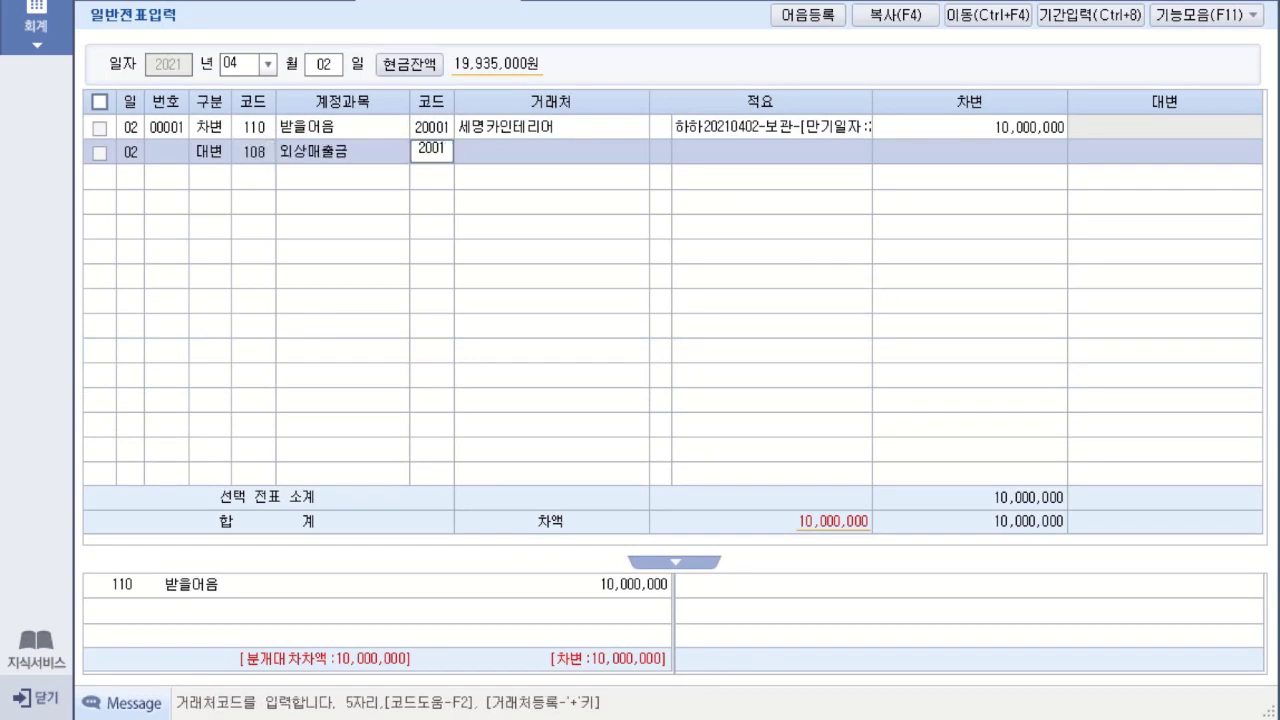
key(Return)
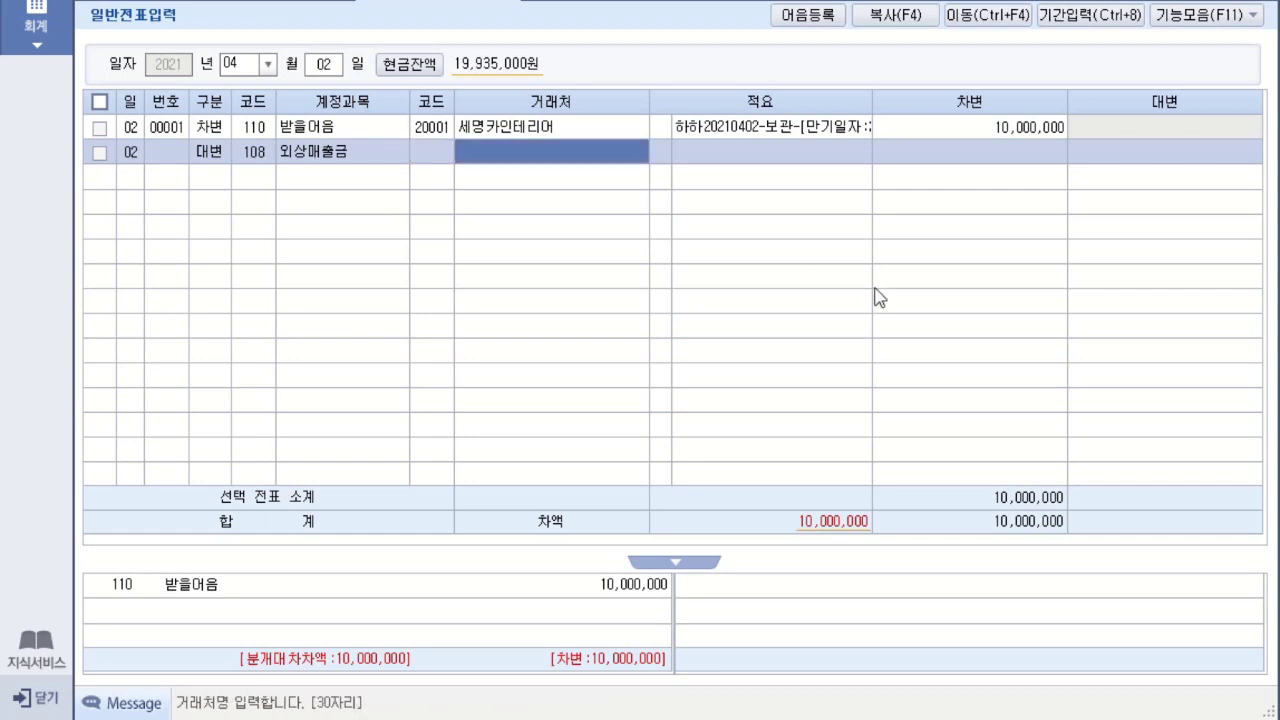
key(Return)
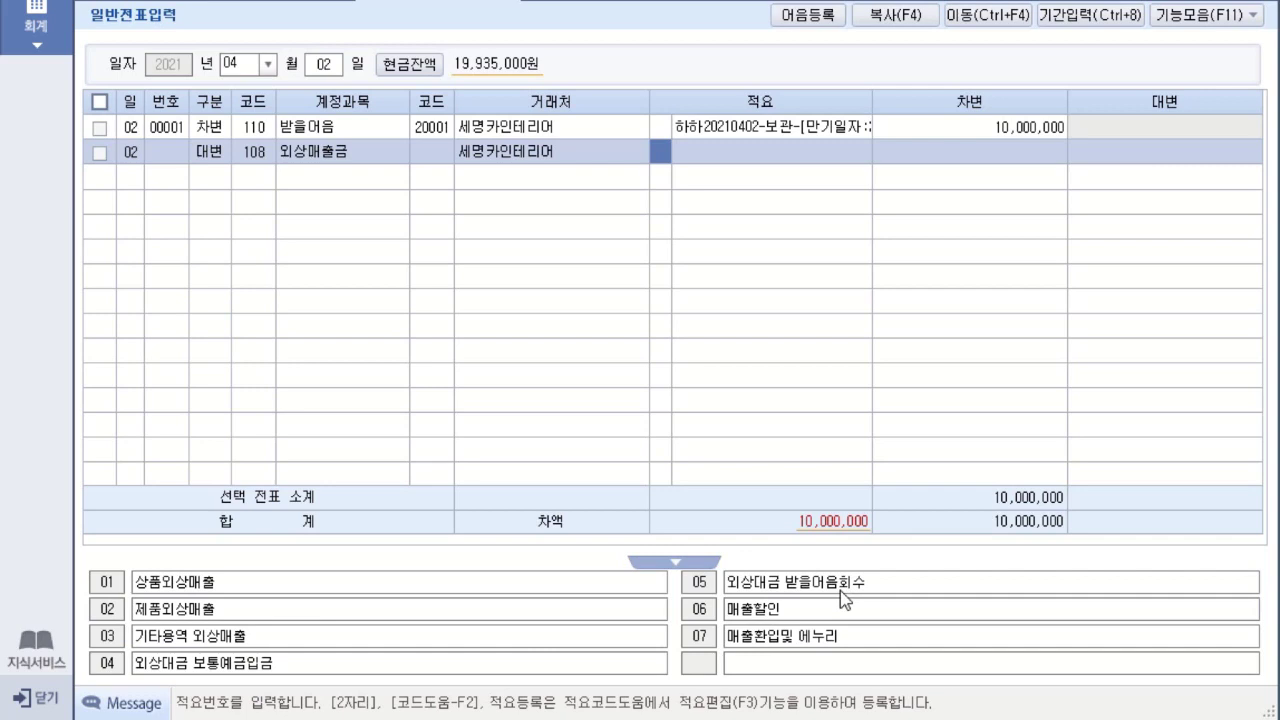
text(05)
key(Return)
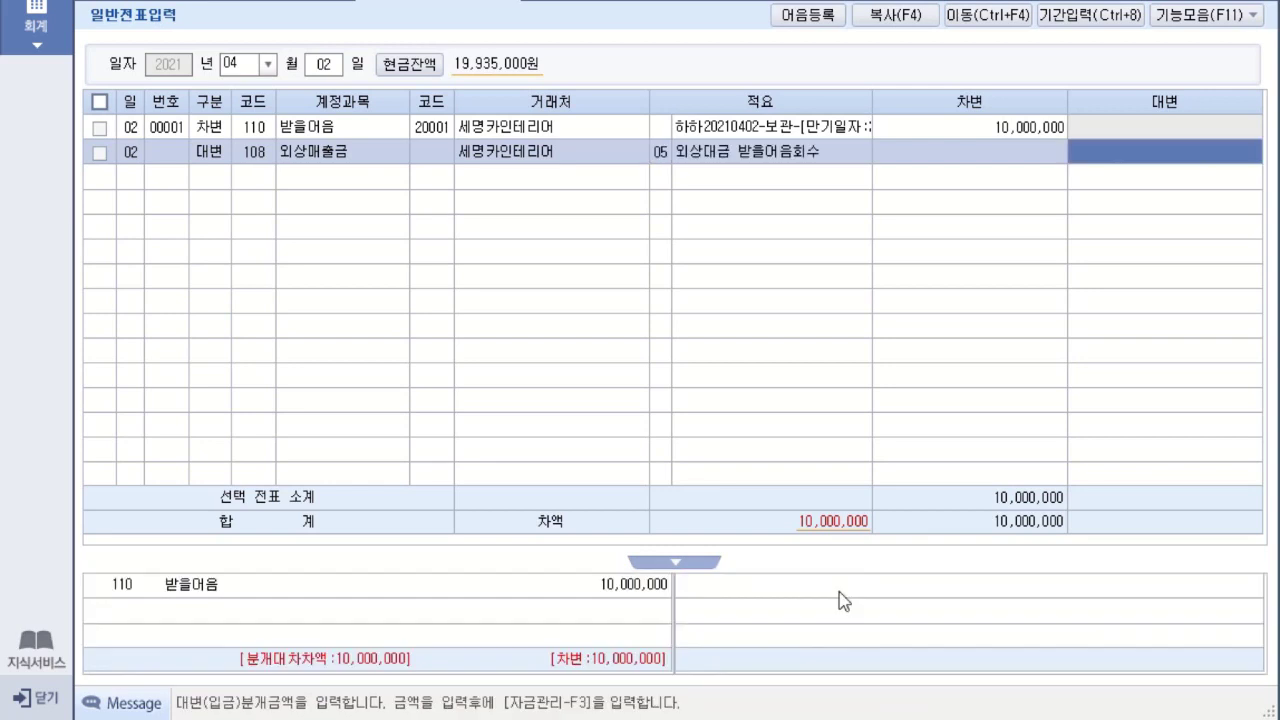
click(661, 153)
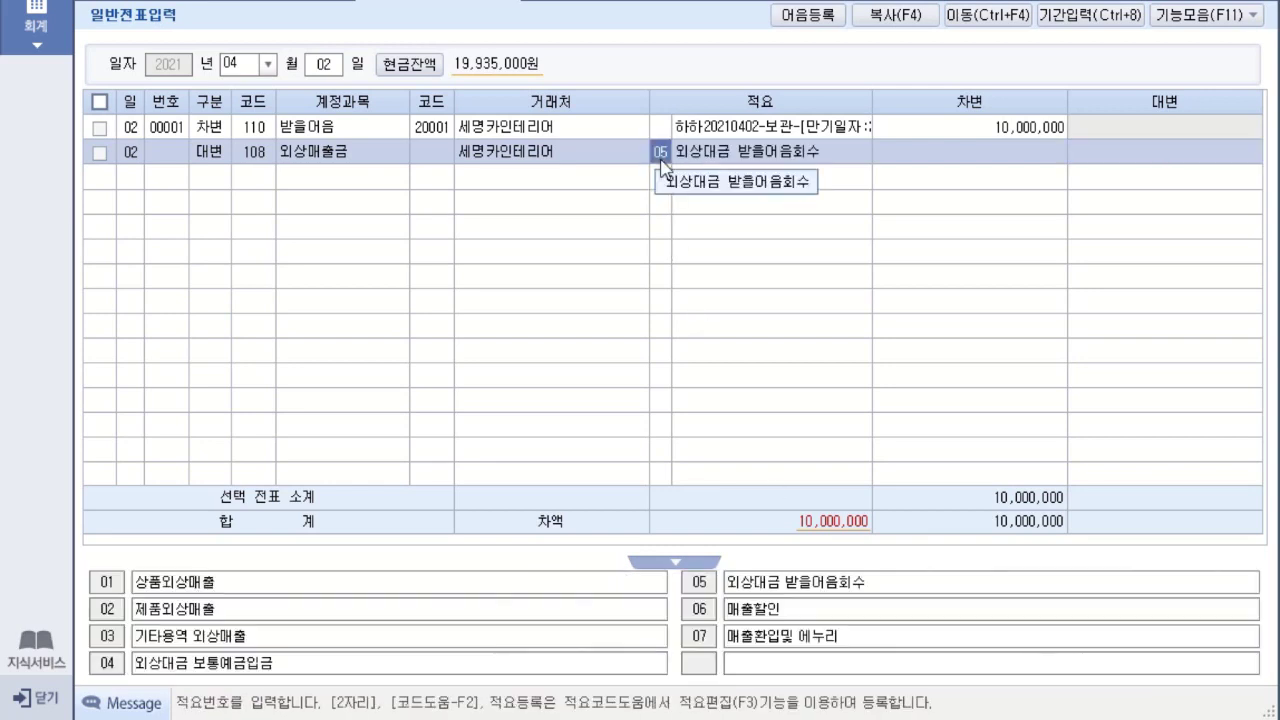
Step: Enter 10,000,000 as the credit amount of the 외상매출금 line, keeping summary 05 외상대금 받을어음회수
key(Return)
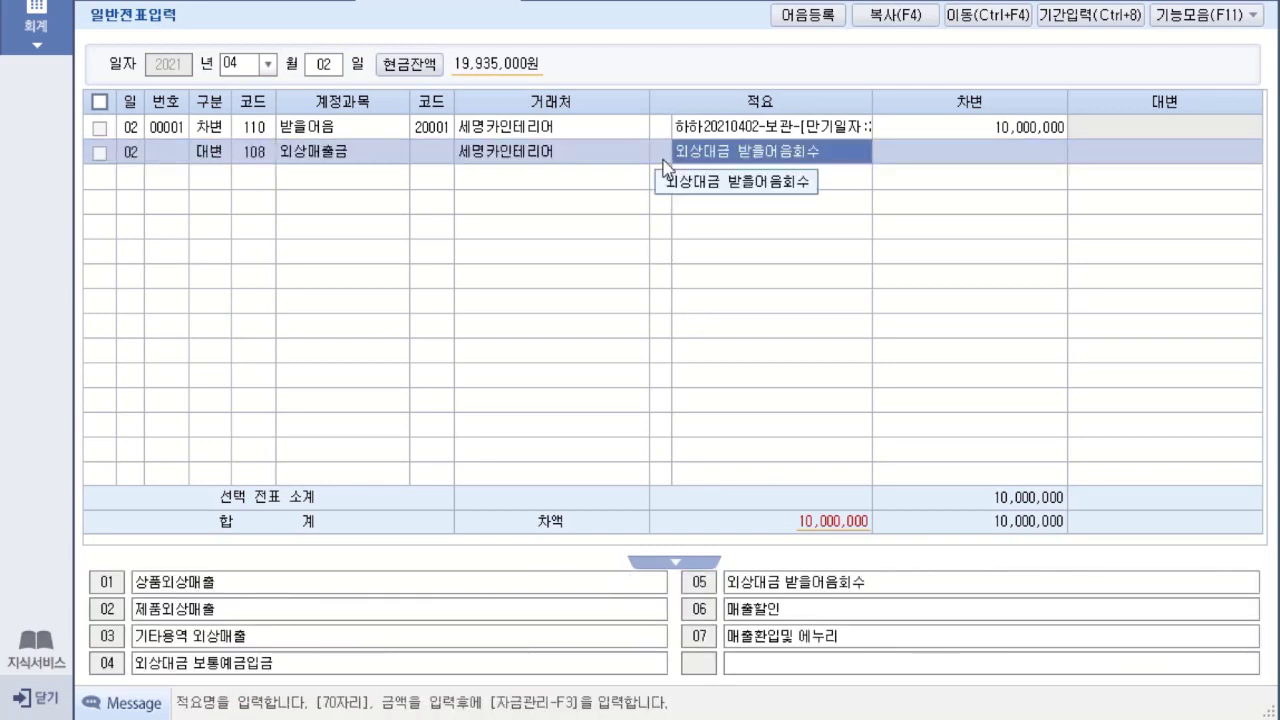
click(682, 130)
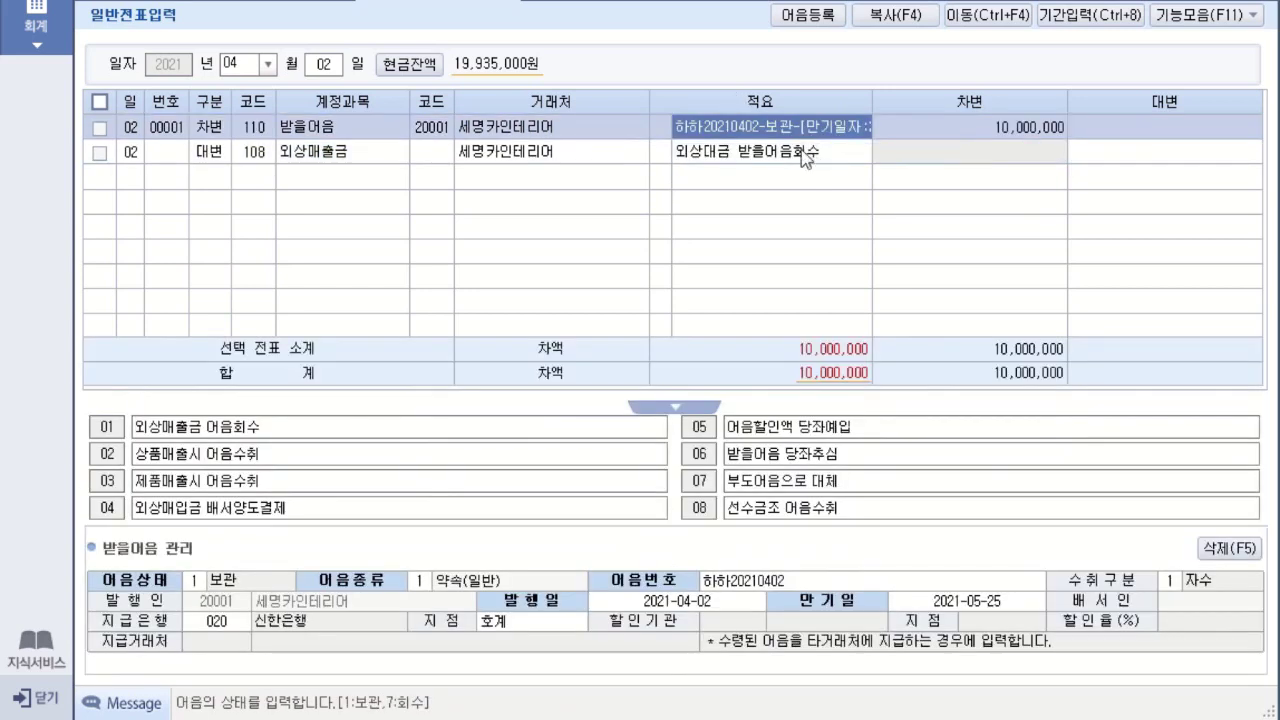
click(661, 153)
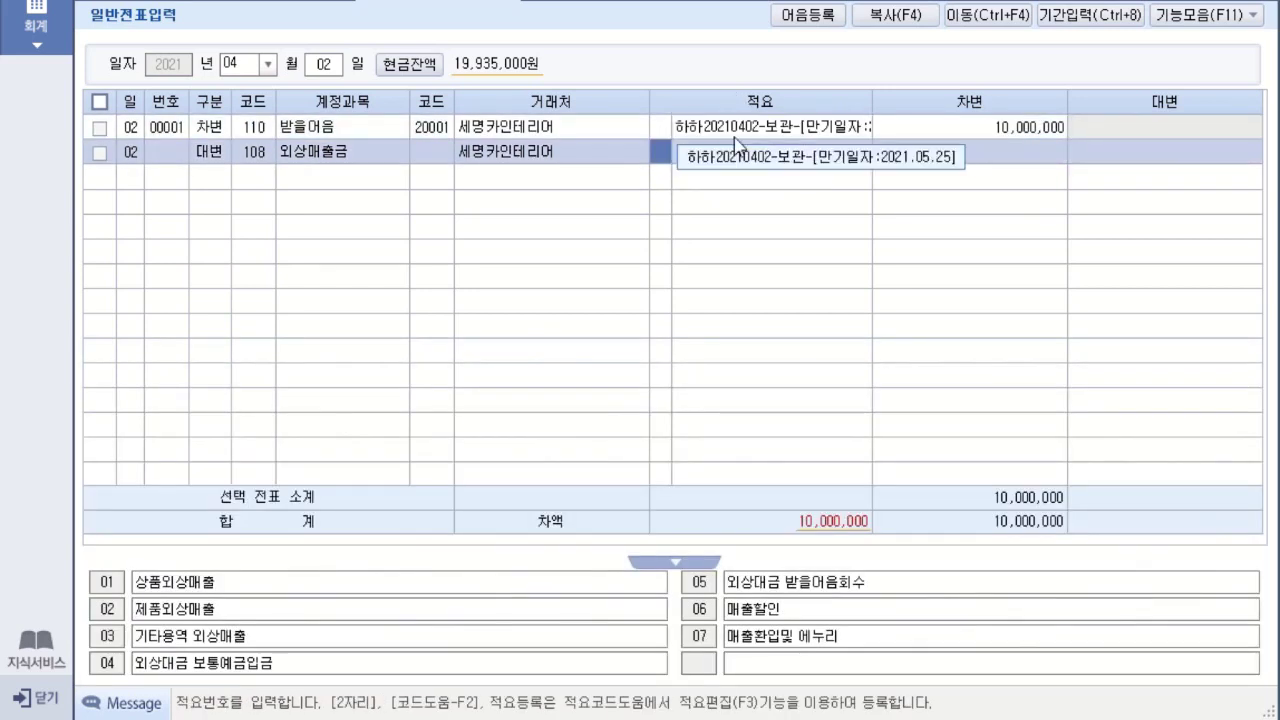
key(Return)
text(10000000)
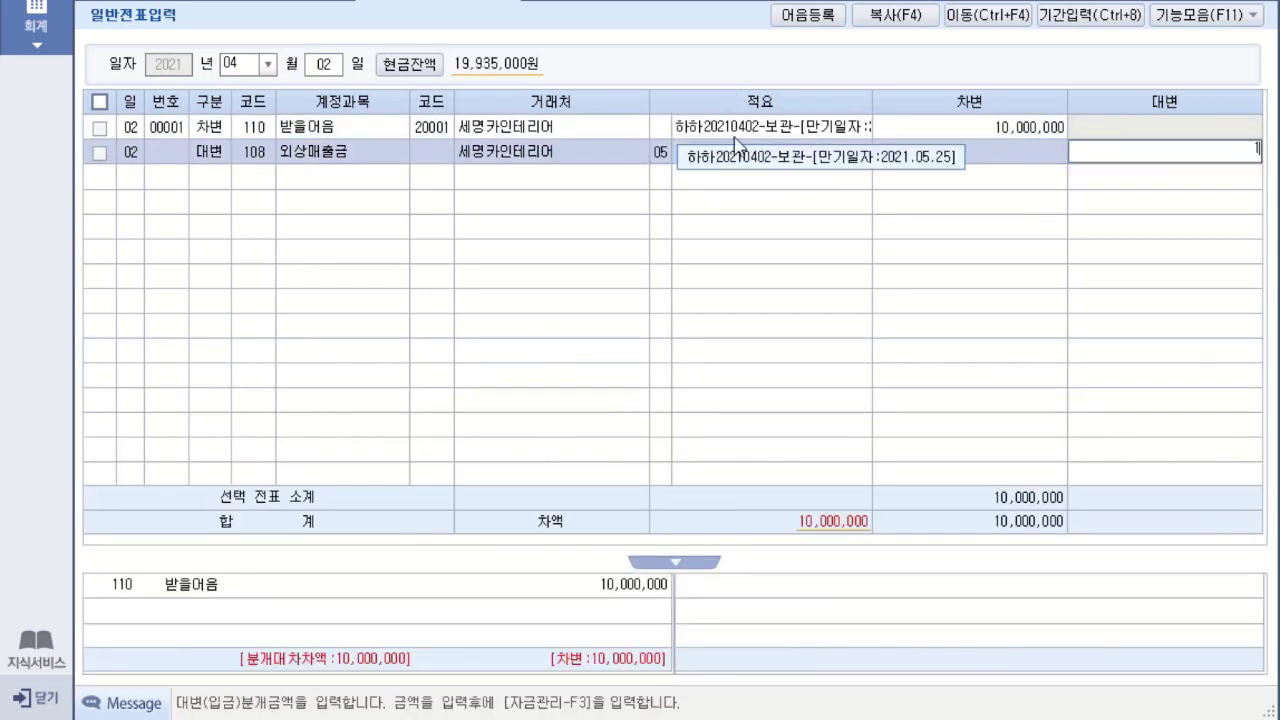
key(Return)
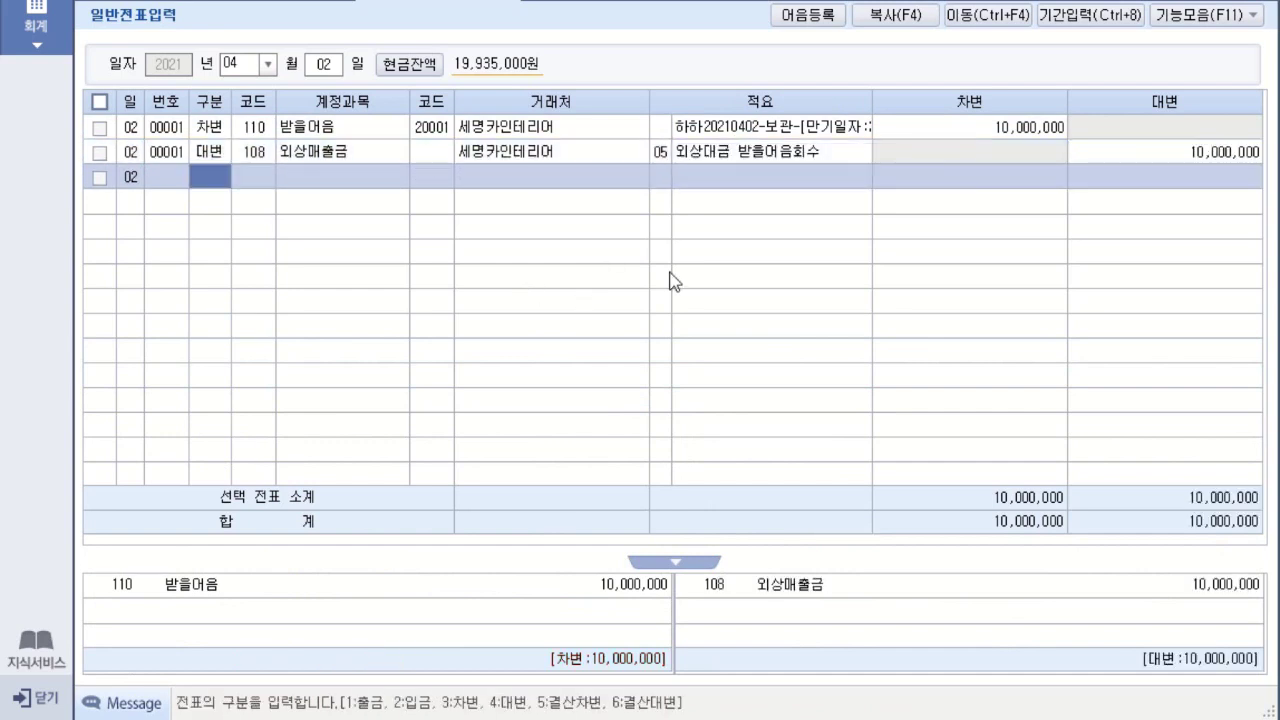
click(304, 161)
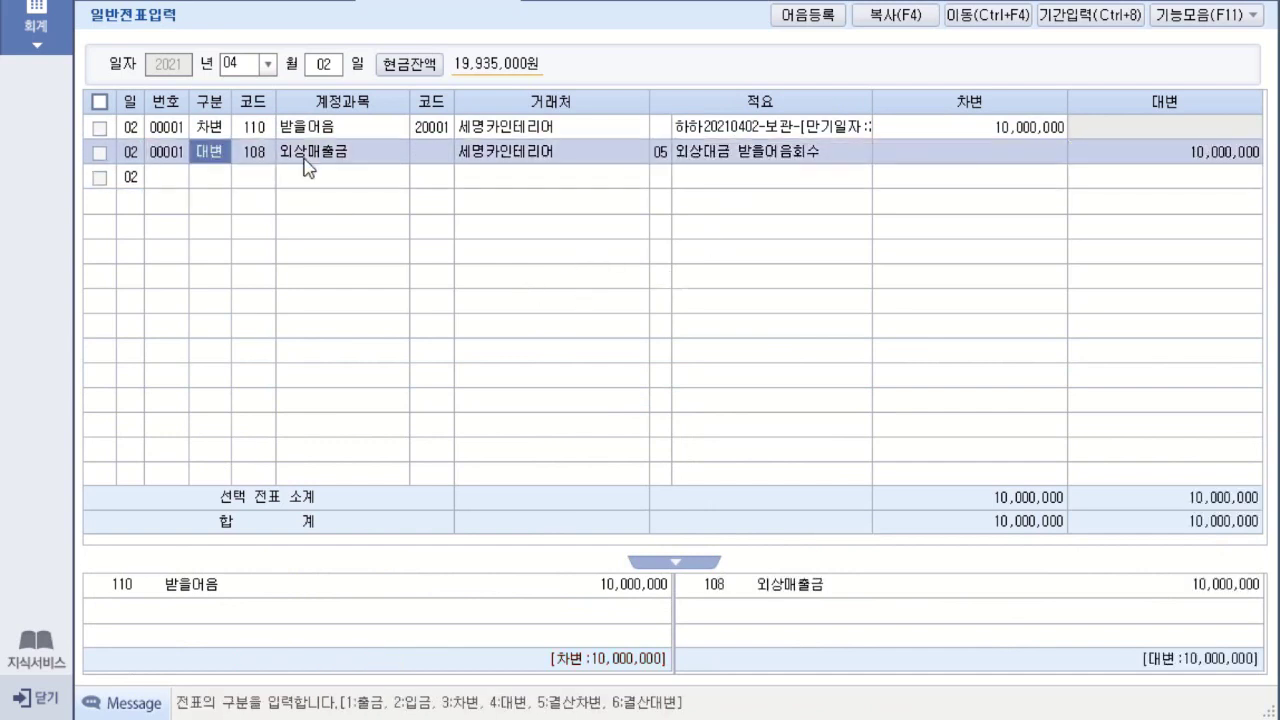
click(706, 130)
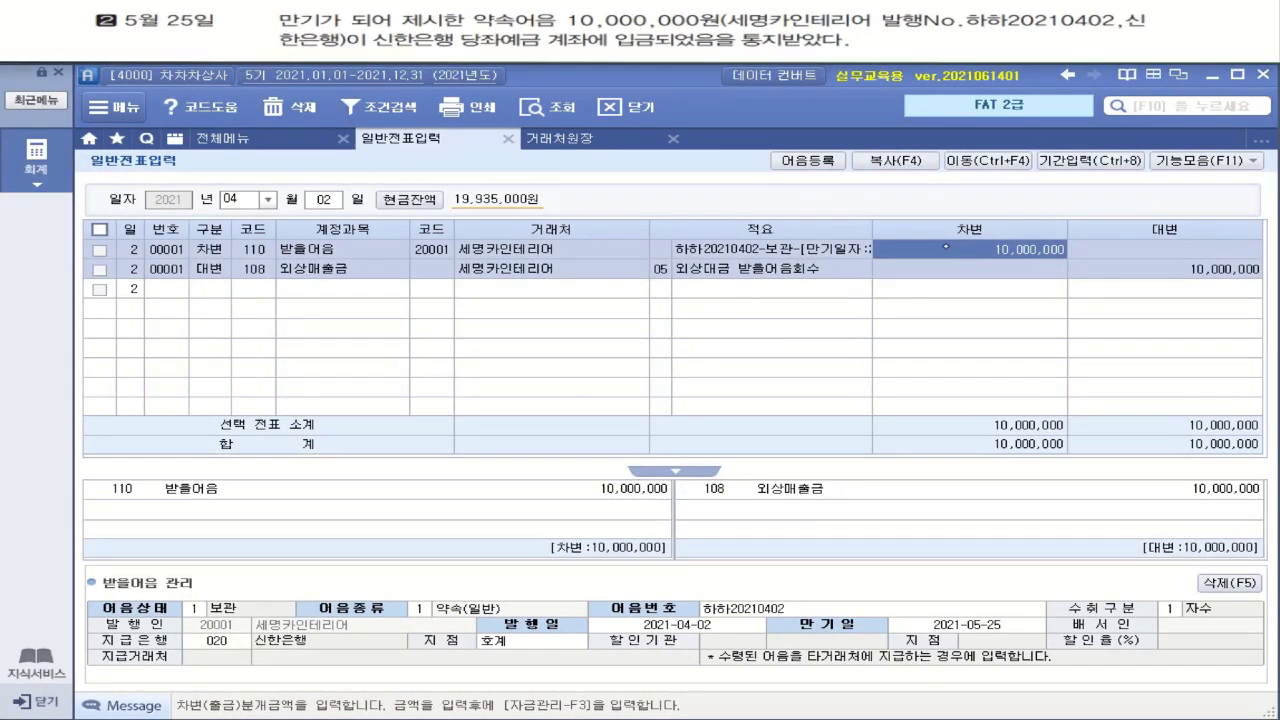
drag(124, 35, 197, 36)
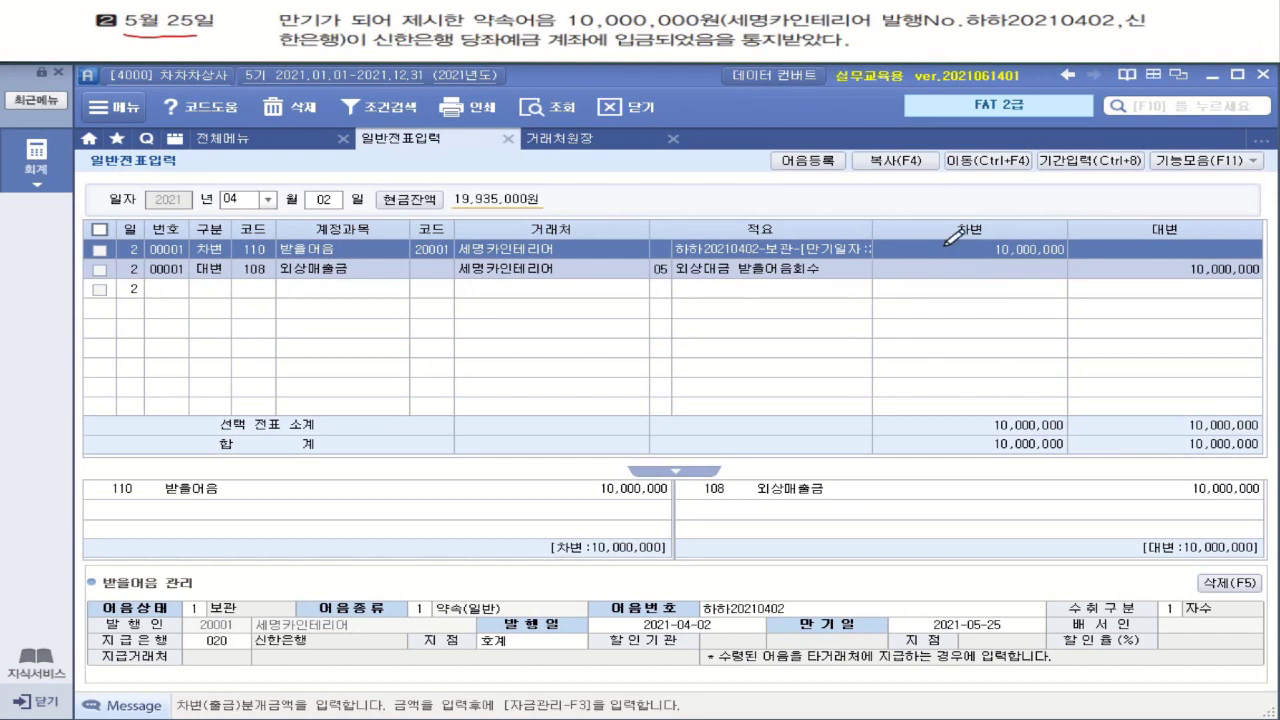
mouse_move(762, 10)
mouse_down()
mouse_move(752, 31)
mouse_move(771, 6)
mouse_up()
drag(1102, 25, 872, 28)
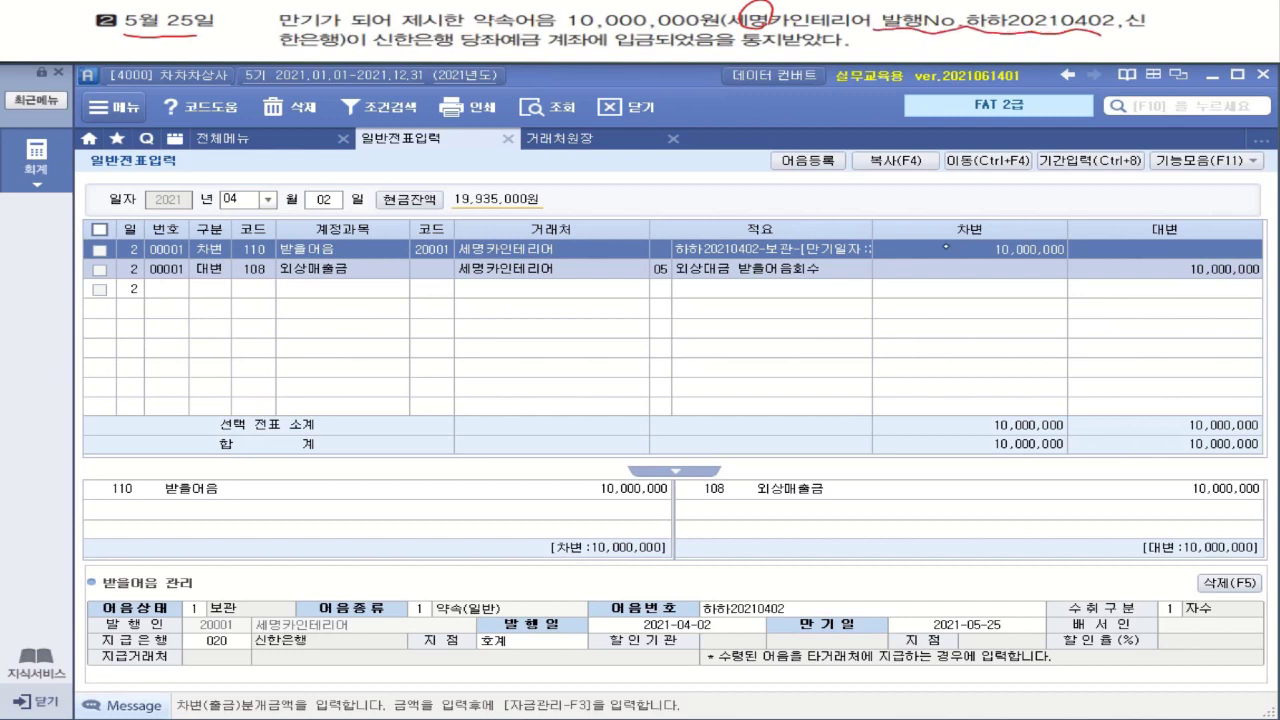
mouse_move(780, 55)
mouse_down()
mouse_move(750, 28)
mouse_move(775, 54)
mouse_up()
Step: Set the voucher date to month 05, day 25
click(268, 205)
click(251, 270)
text(25)
key(Return)
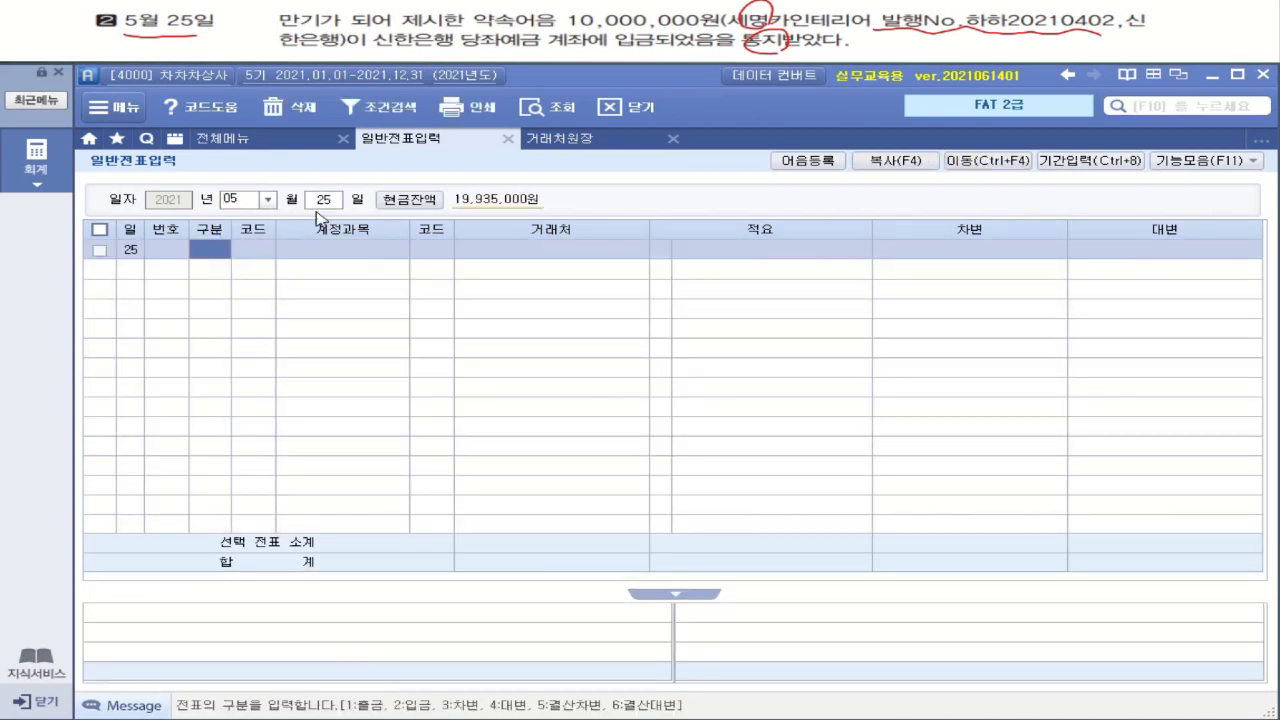
Step: Start a debit (차변) line on the first row with account 102 당좌예금
text(3)
key(Return)
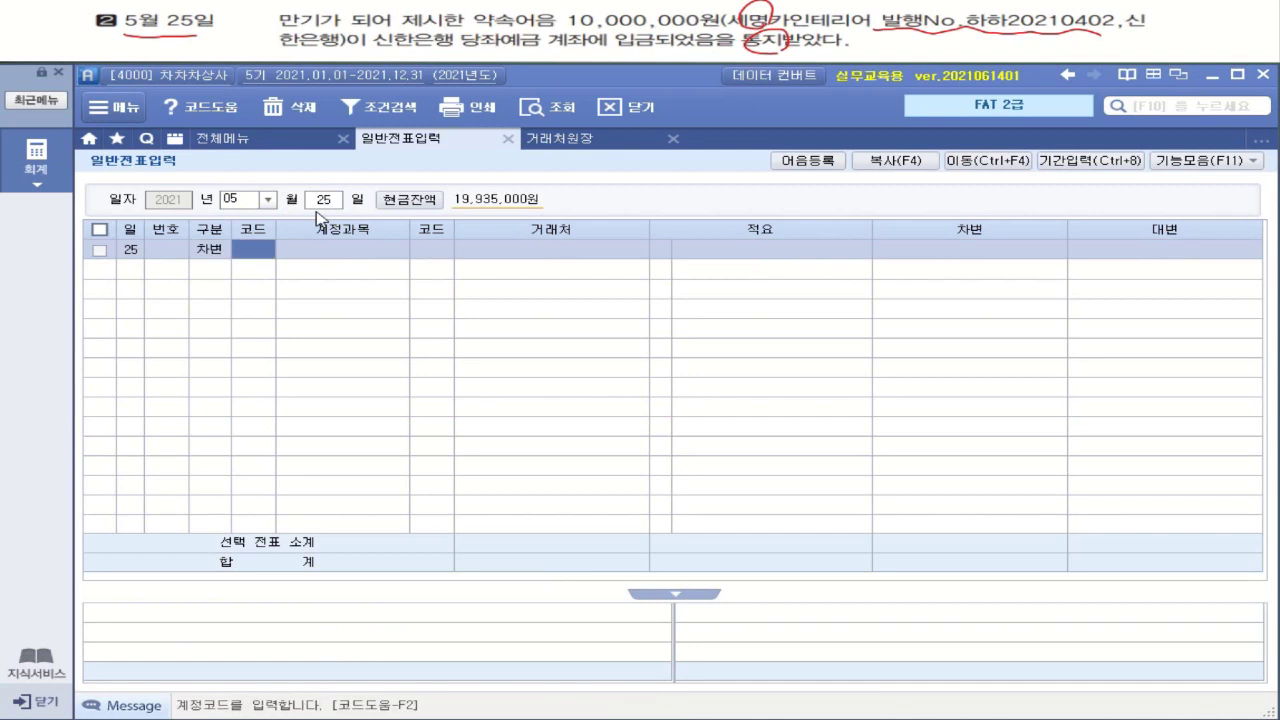
text(당)
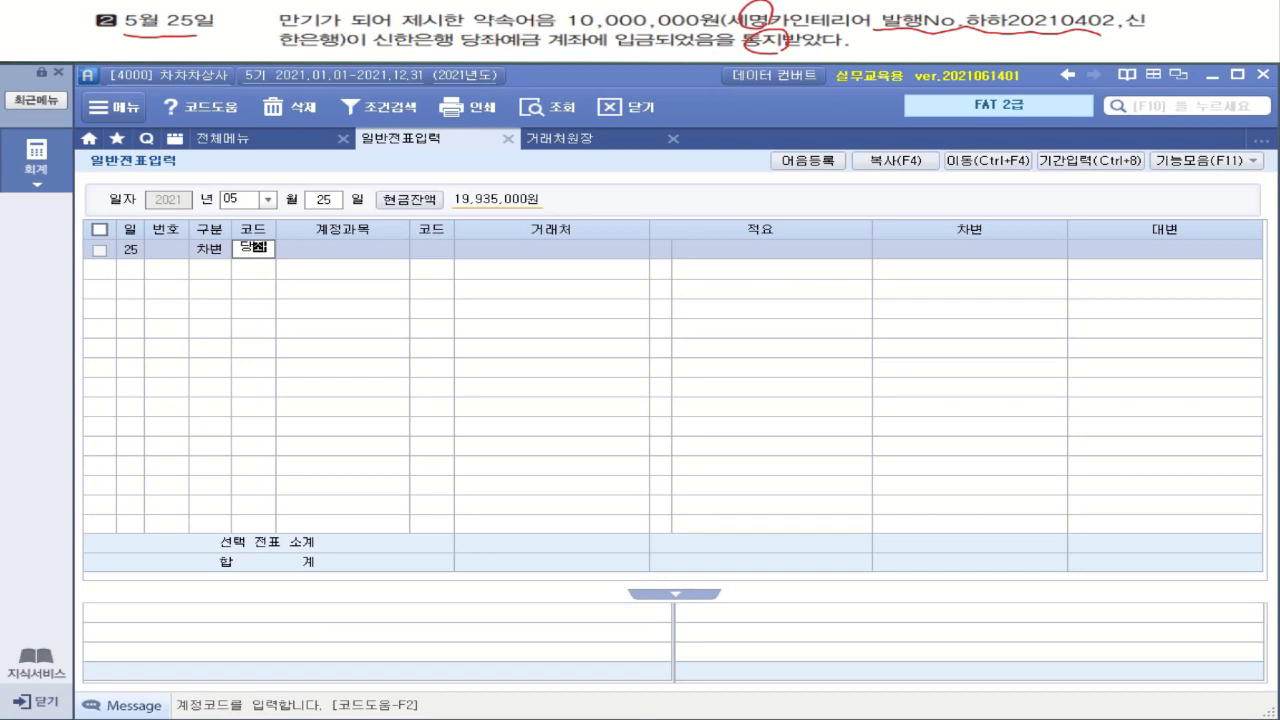
text(좌)
key(Return)
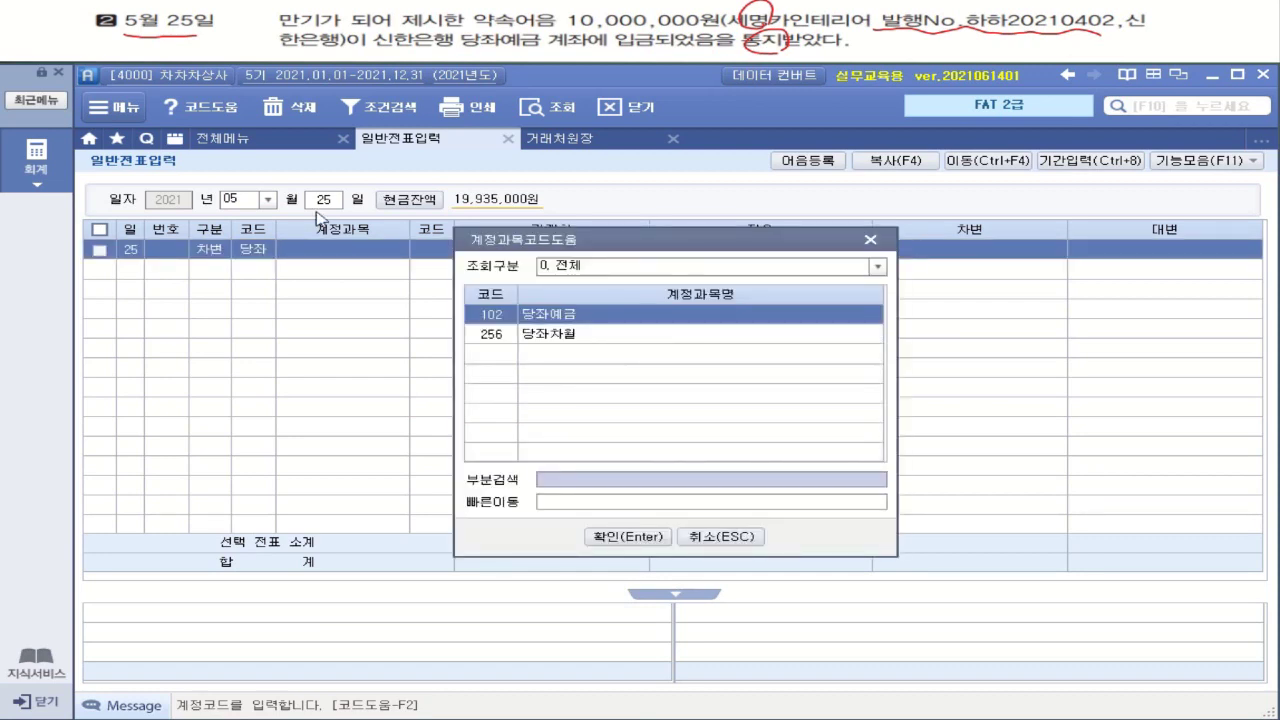
key(Return)
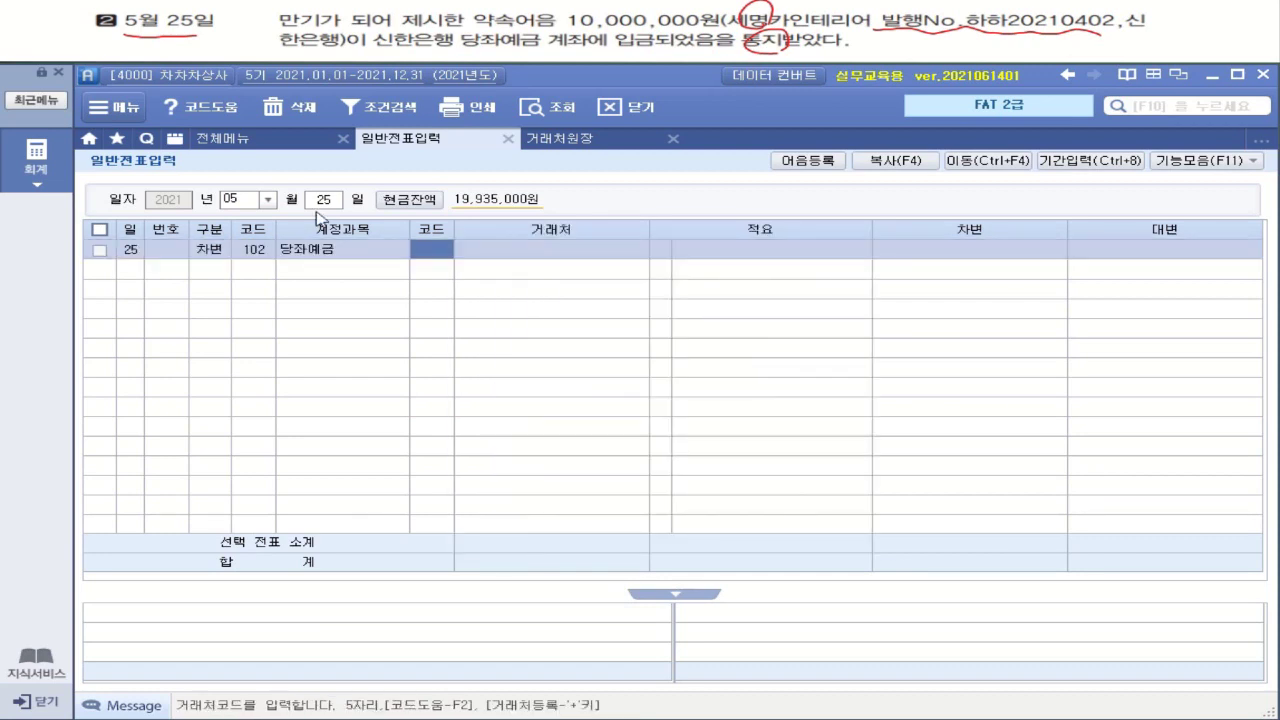
Step: Complete the debit line with vendor 신한은행(당좌), summary 02 받을어음 당좌추심 and amount 10,000,000
text(신한)
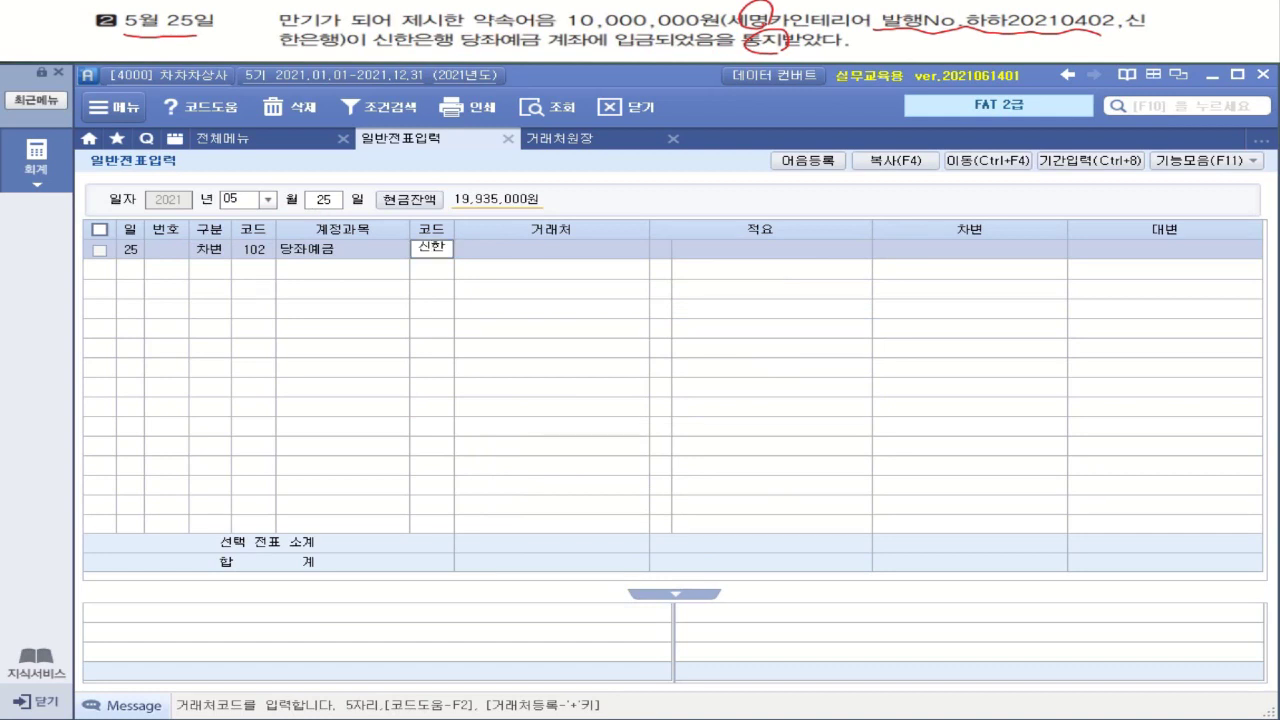
key(Return)
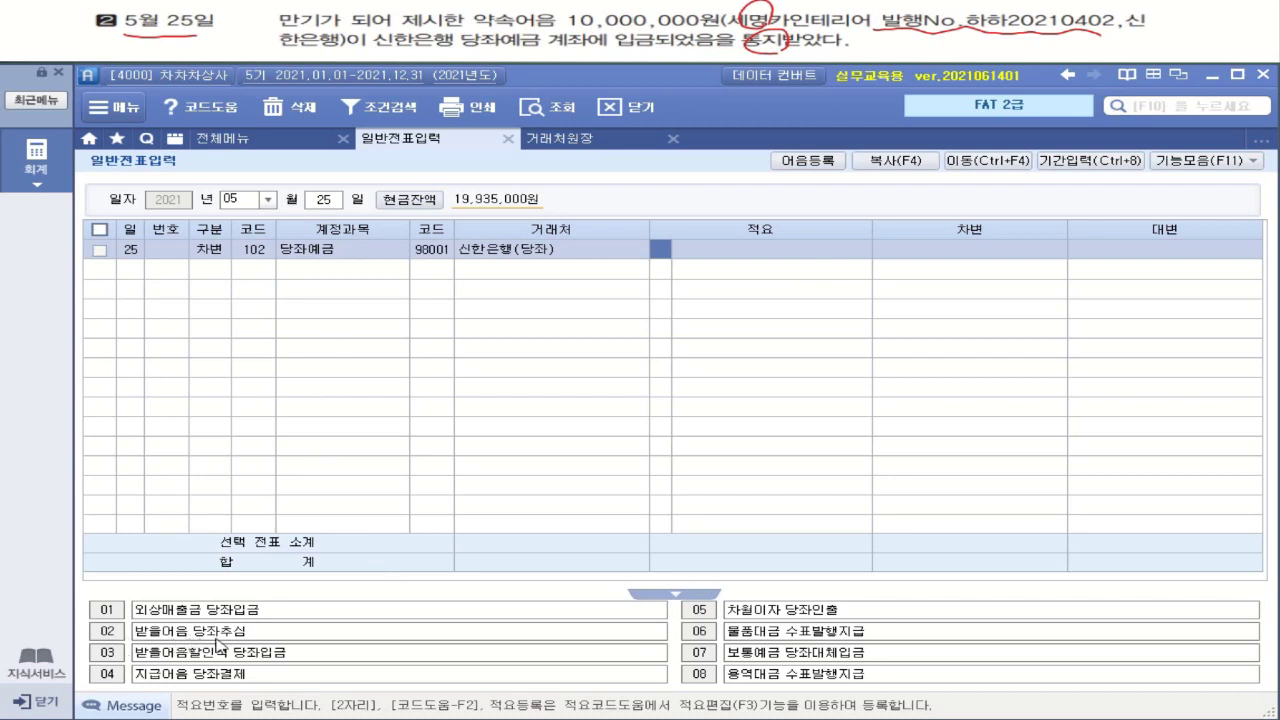
text(02)
key(Return)
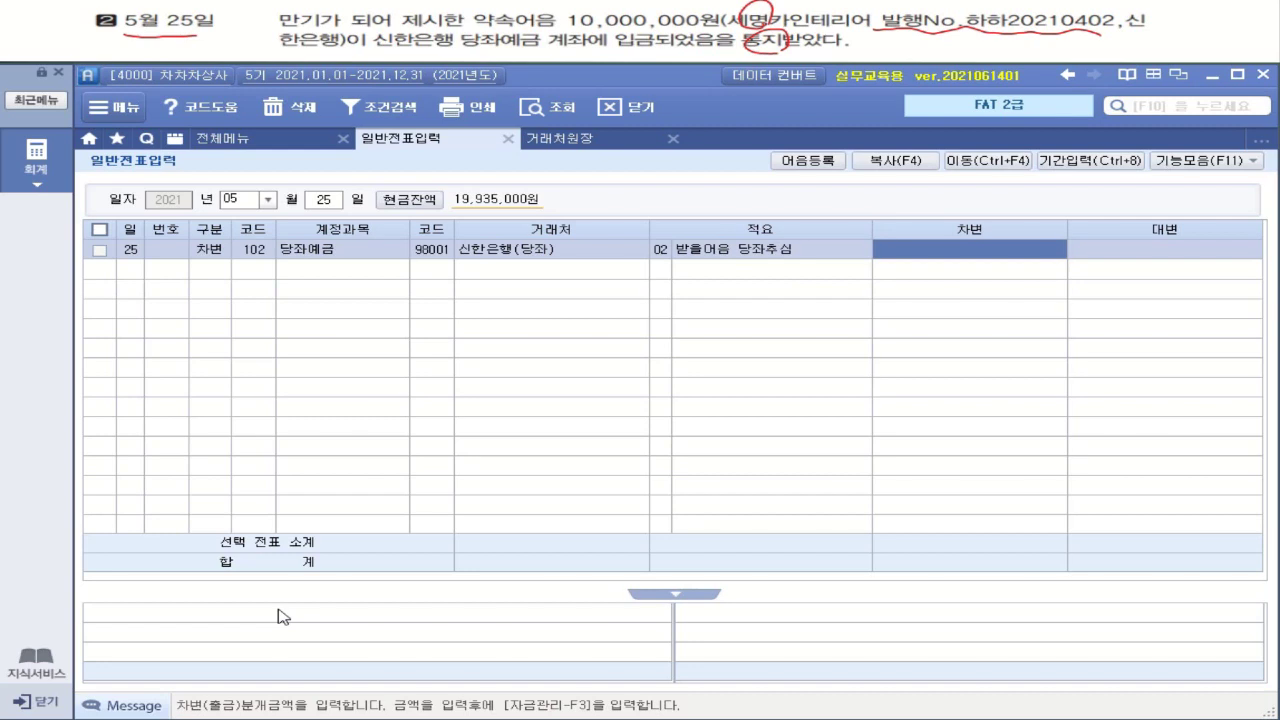
text(10000000)
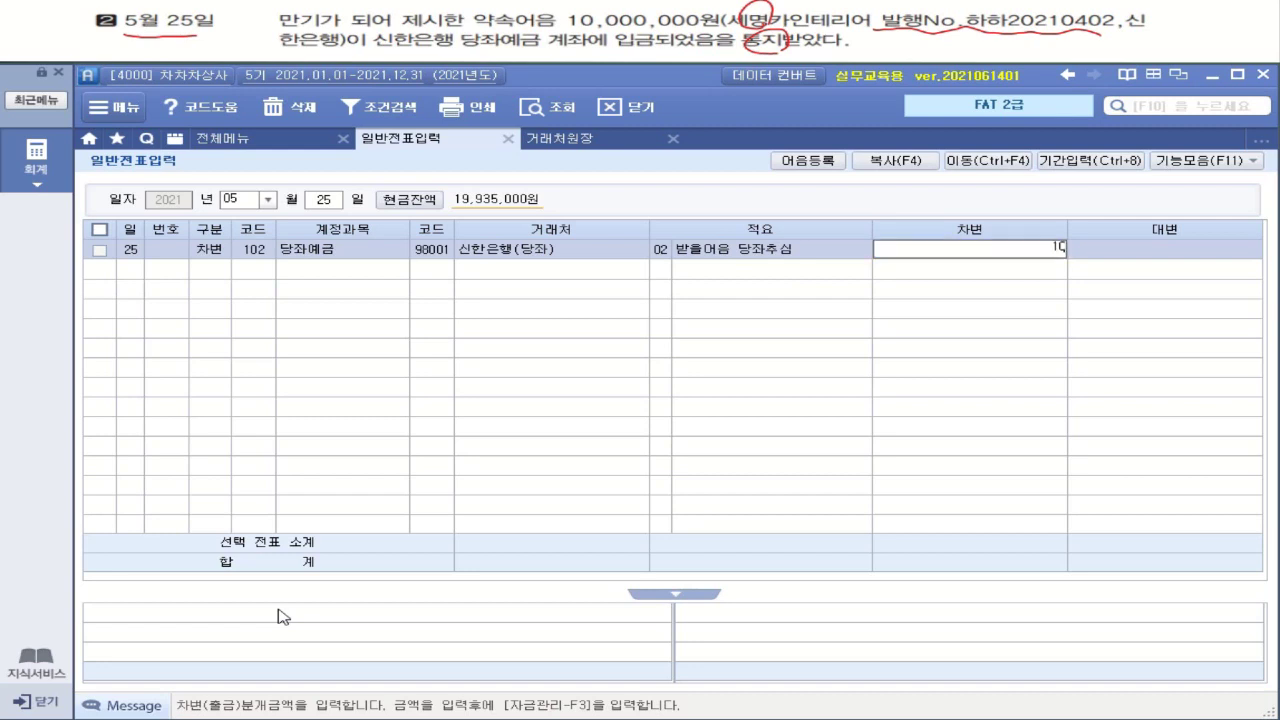
key(Return)
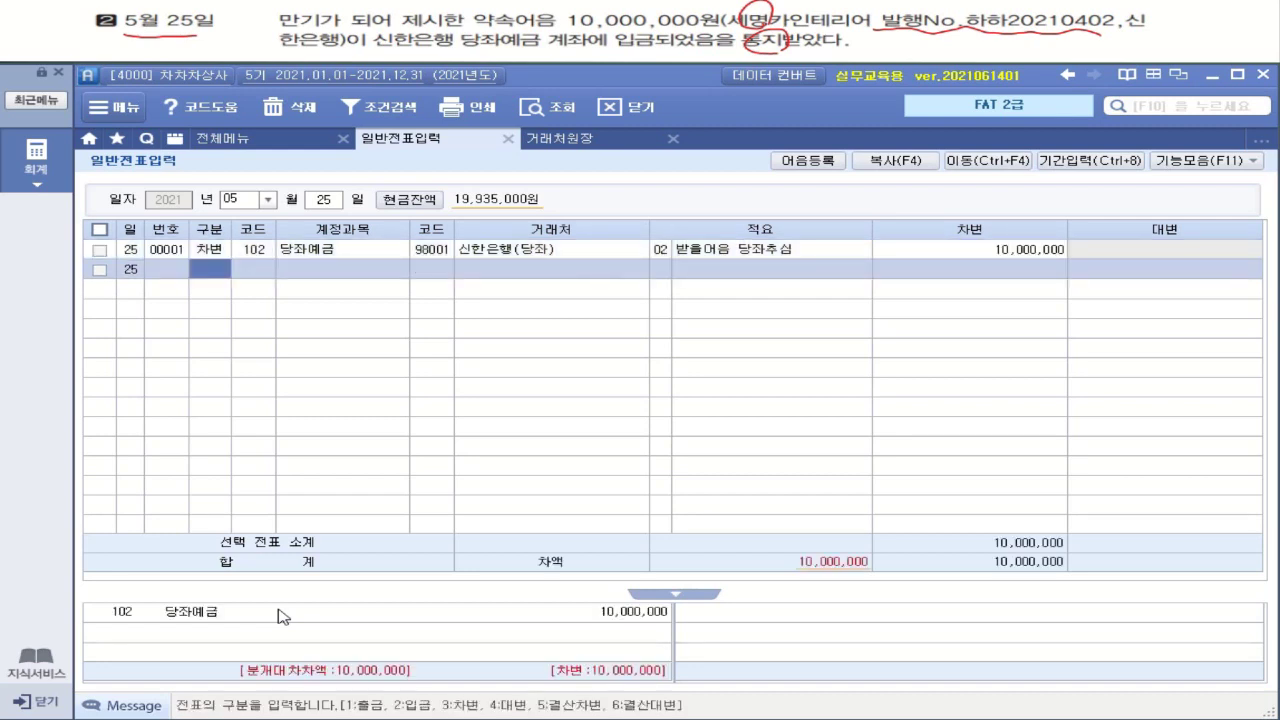
Step: Add a credit (대변) line below with account 110 받을어음 and vendor 세명카인테리어
text(4)
key(Return)
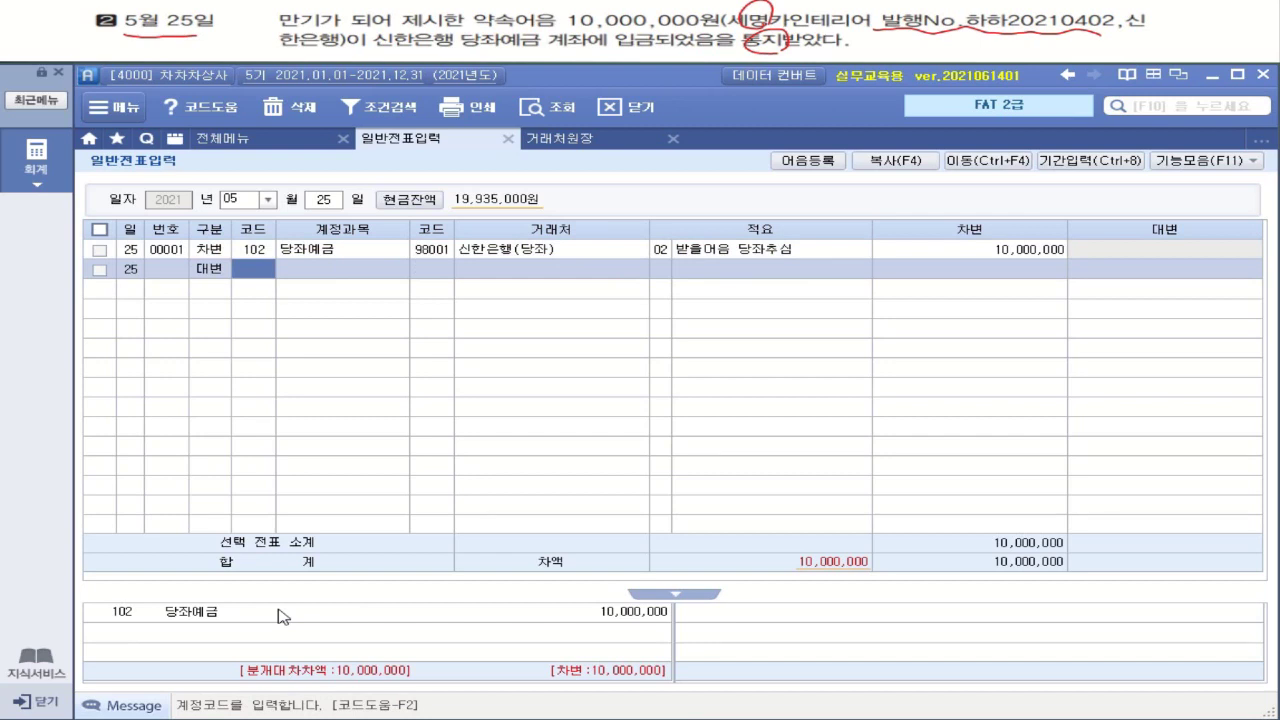
text(110)
key(Return)
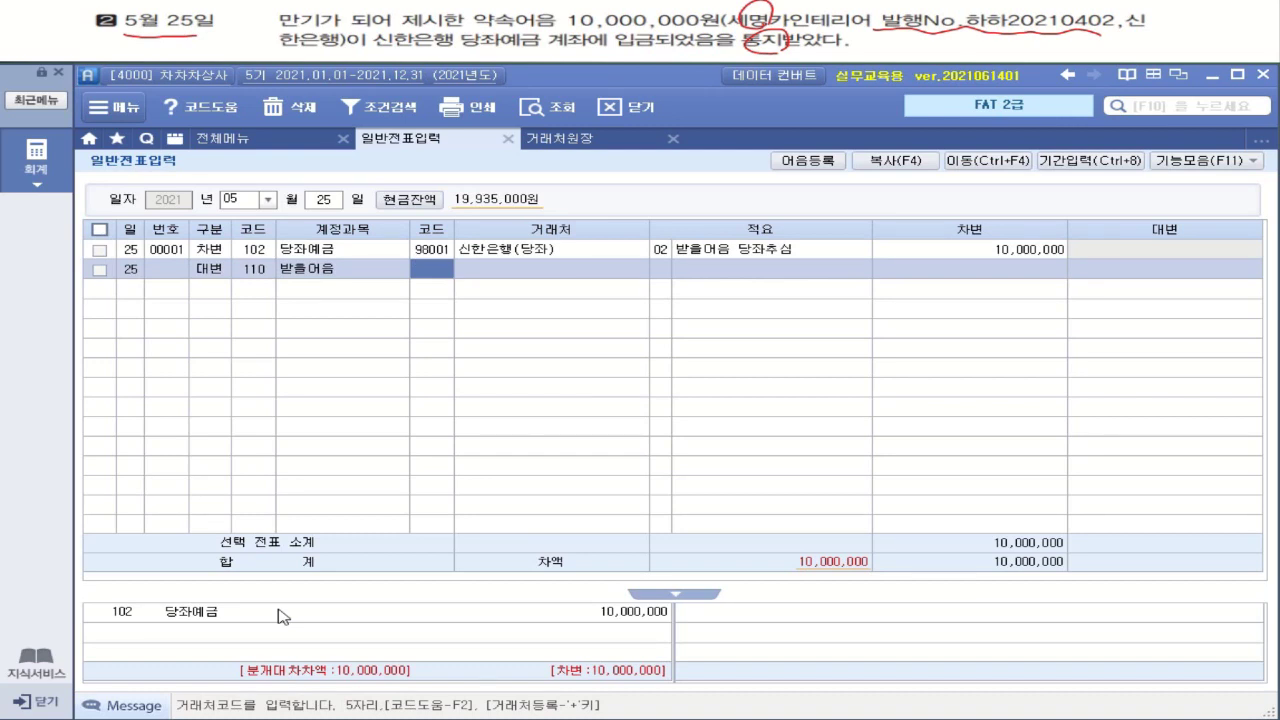
text(세명)
key(Return)
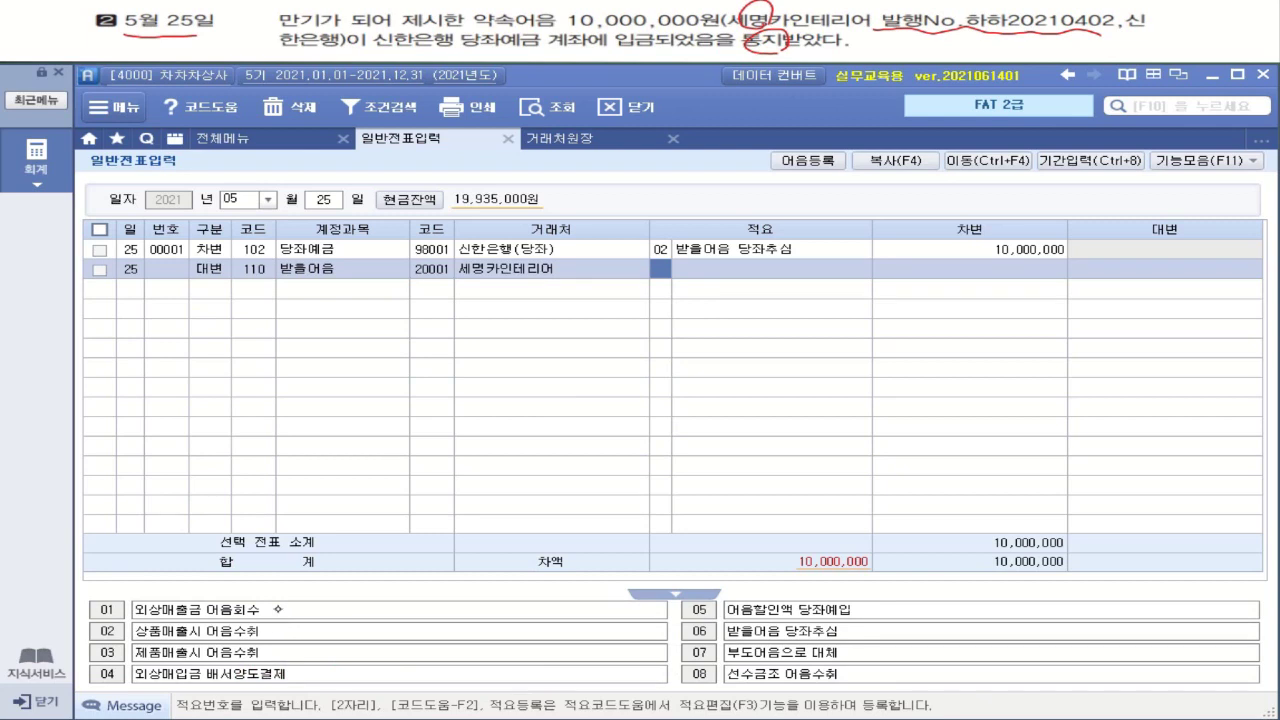
mouse_move(1190, 26)
mouse_down()
mouse_move(1167, 50)
mouse_move(1187, 38)
mouse_up()
mouse_move(1195, 27)
mouse_down()
mouse_move(1208, 27)
mouse_move(1193, 49)
mouse_up()
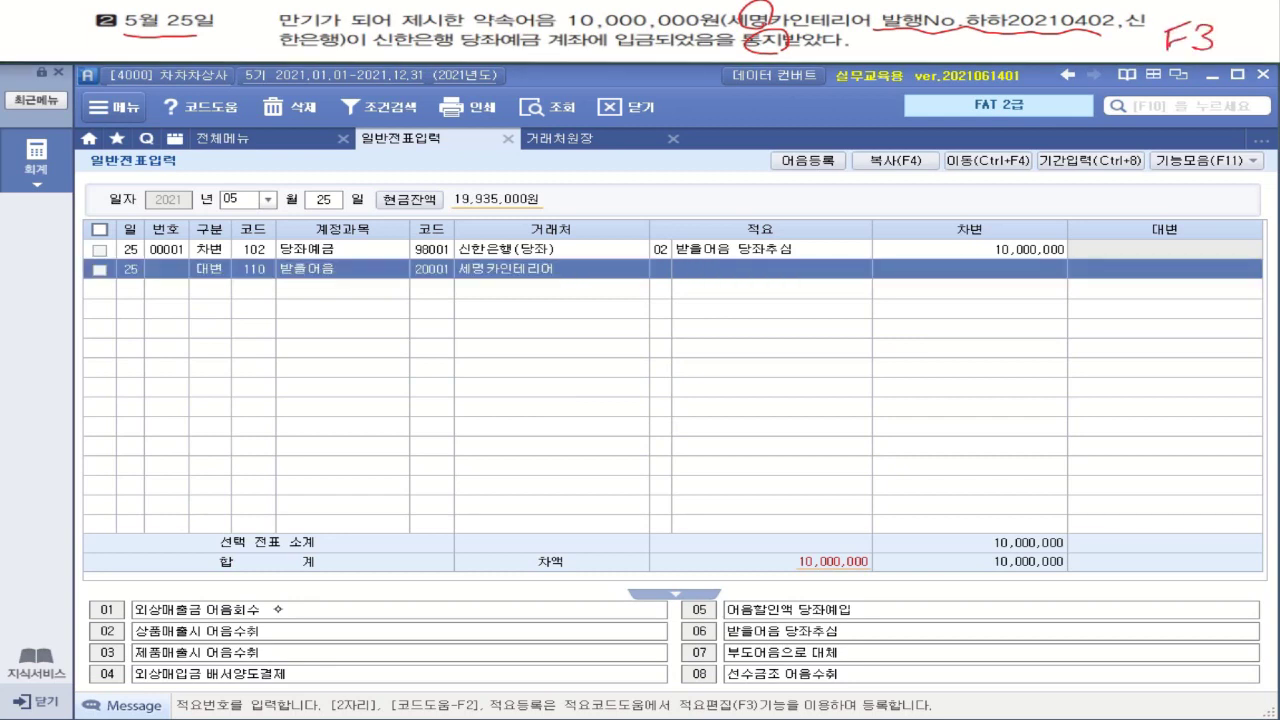
Step: Open note management (자금관리) for the credit line with amount 10,000,000 and set the note status (어음상태) to 4 만기
click(671, 274)
key(F3)
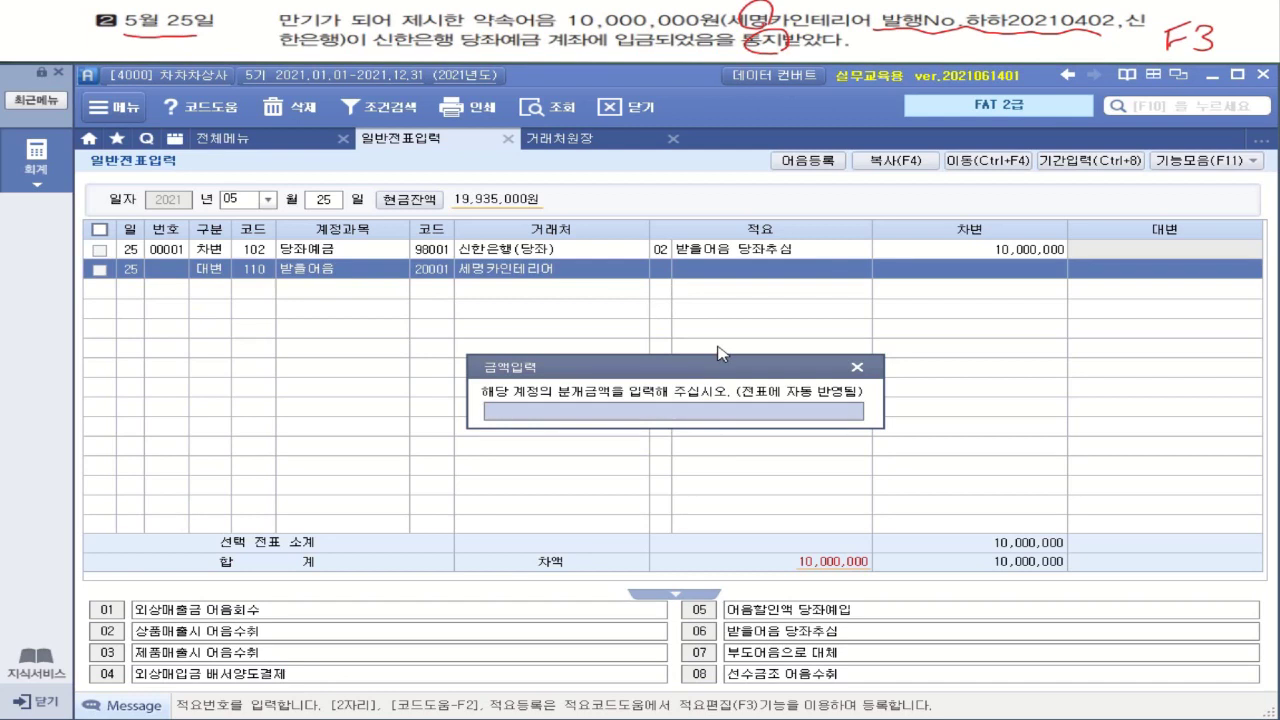
text(10000000)
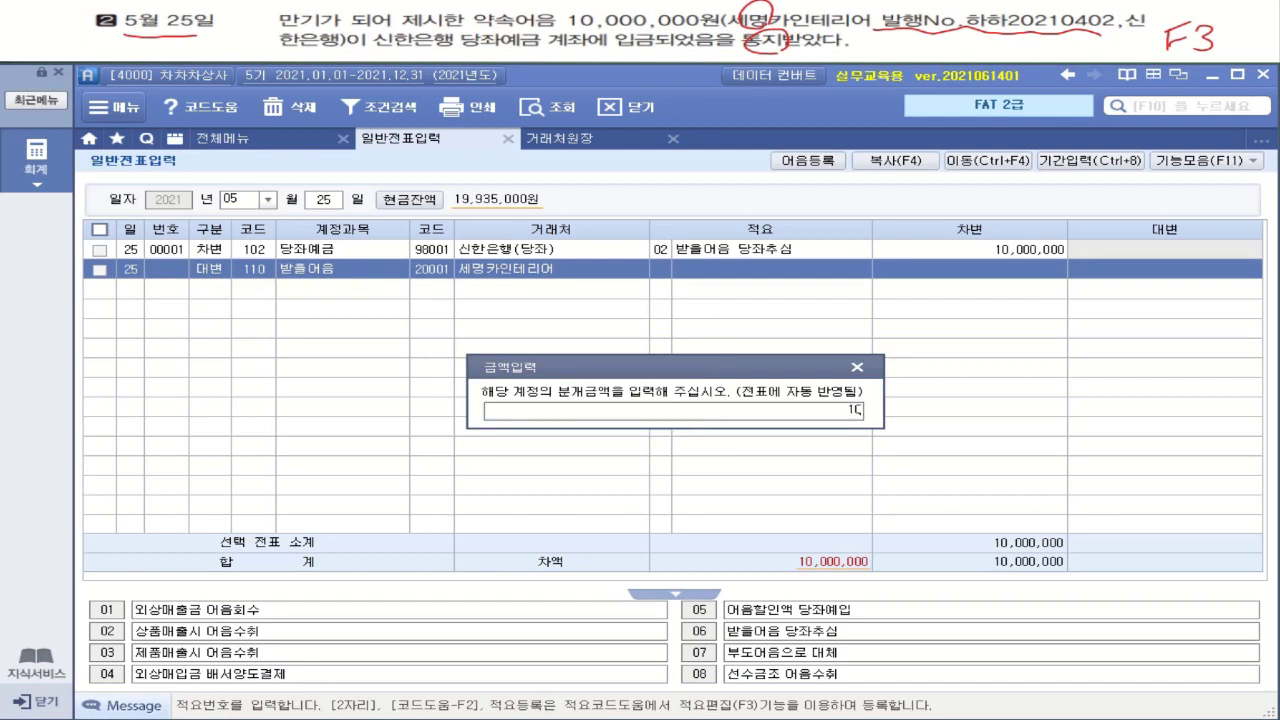
key(Return)
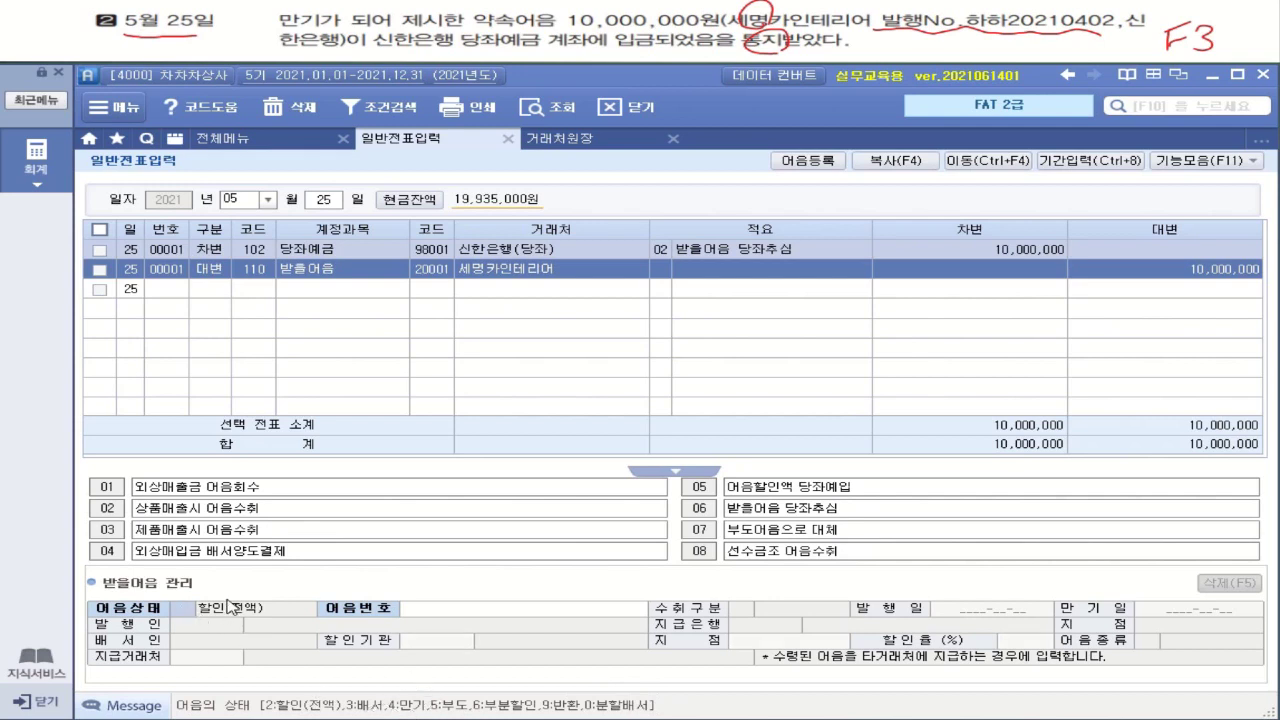
text(4)
key(Return)
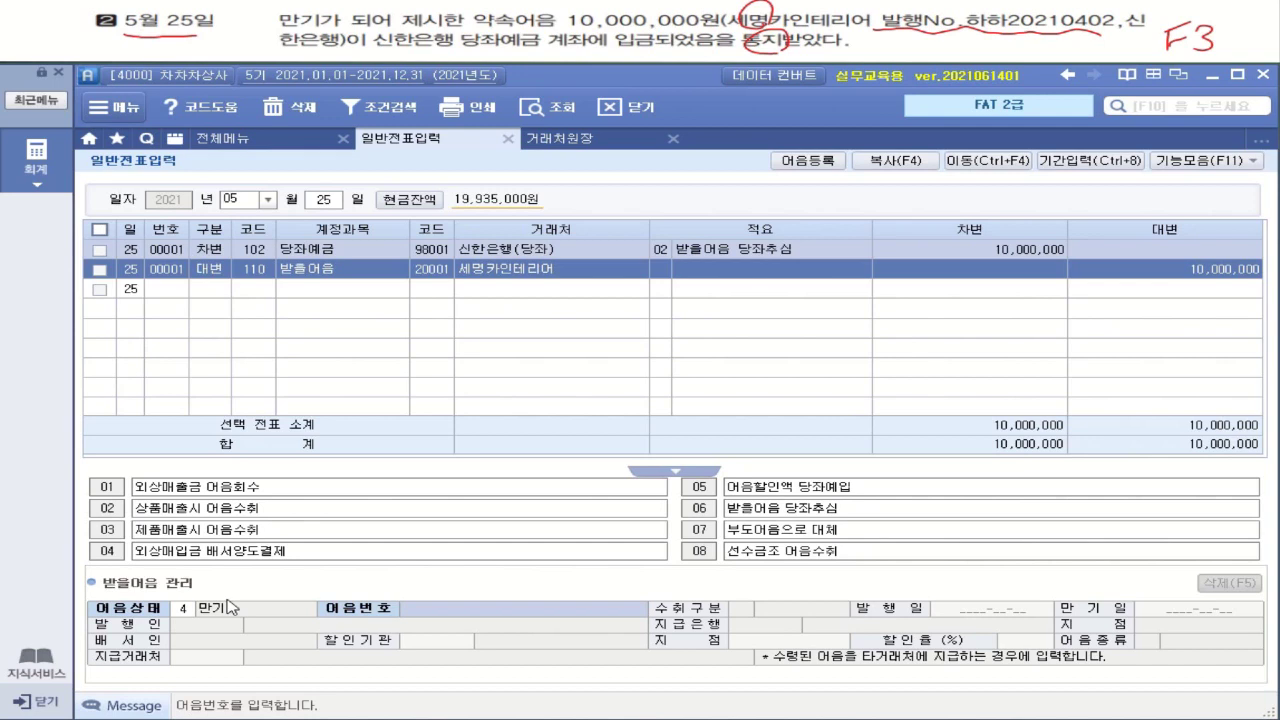
Step: Look up the note number (어음번호) and apply 세명카인테리어's note 하하20210402 to the credit line
key(F2)
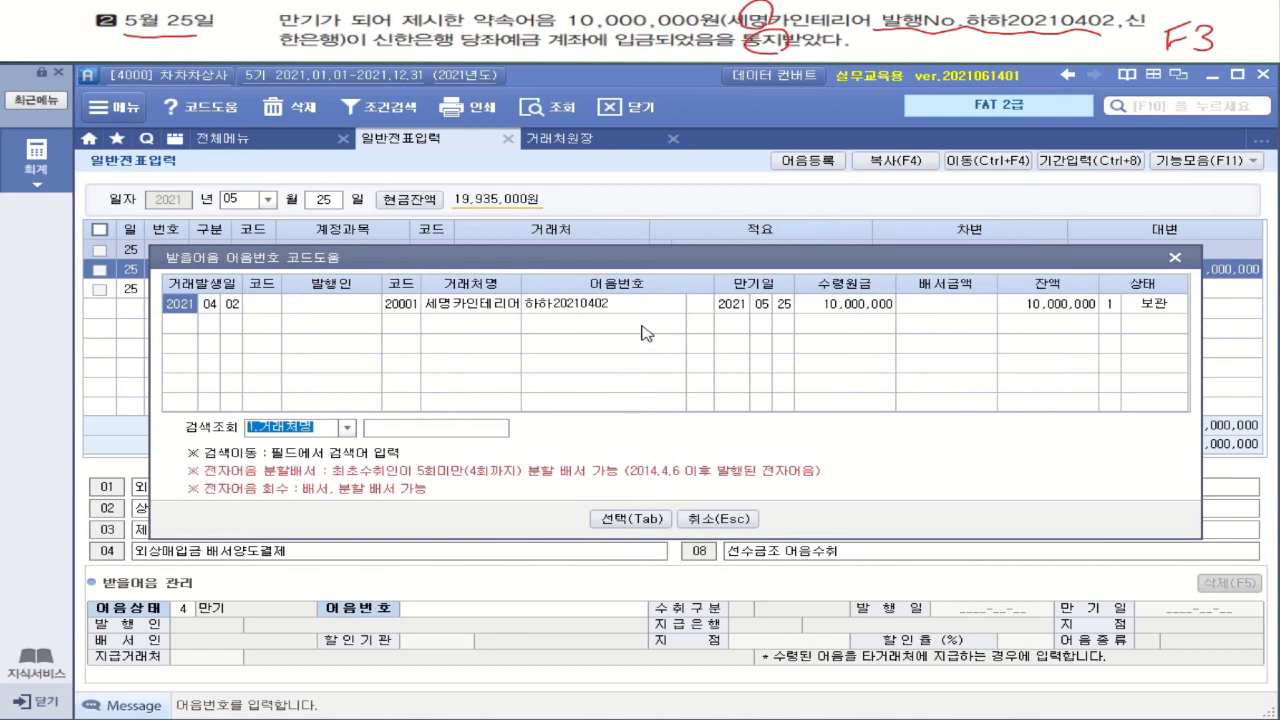
drag(638, 260, 638, 365)
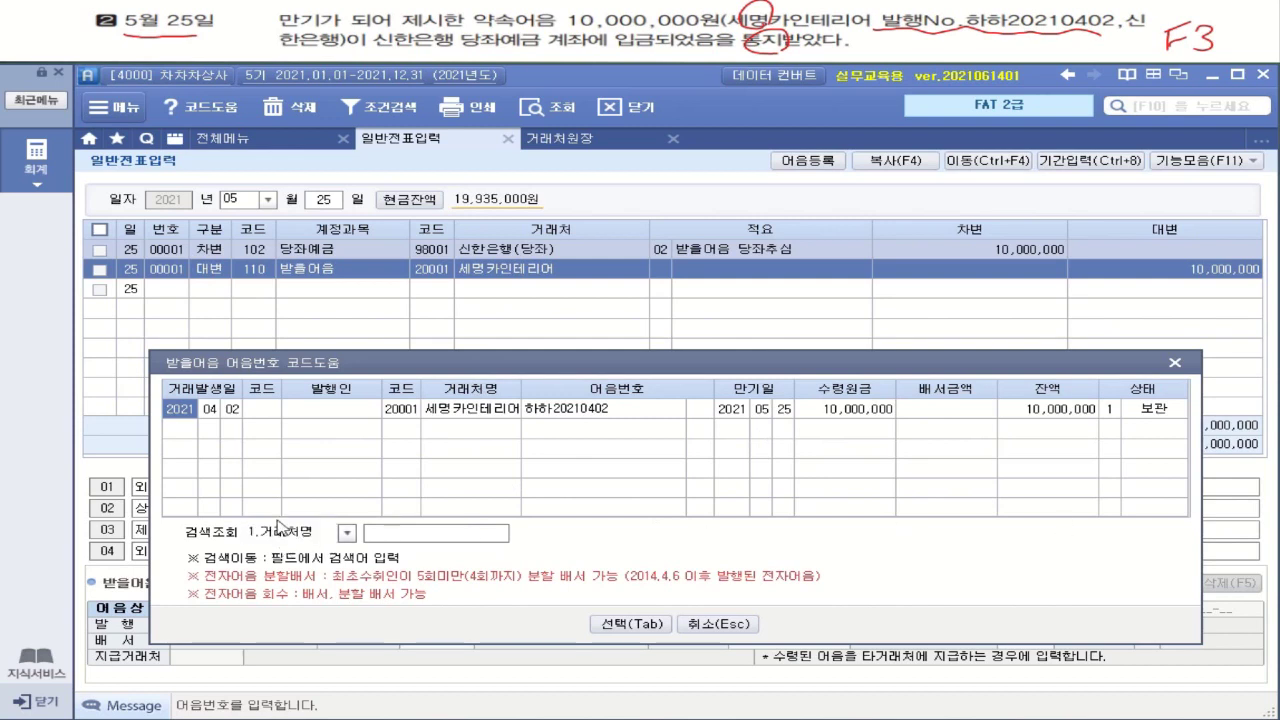
click(345, 537)
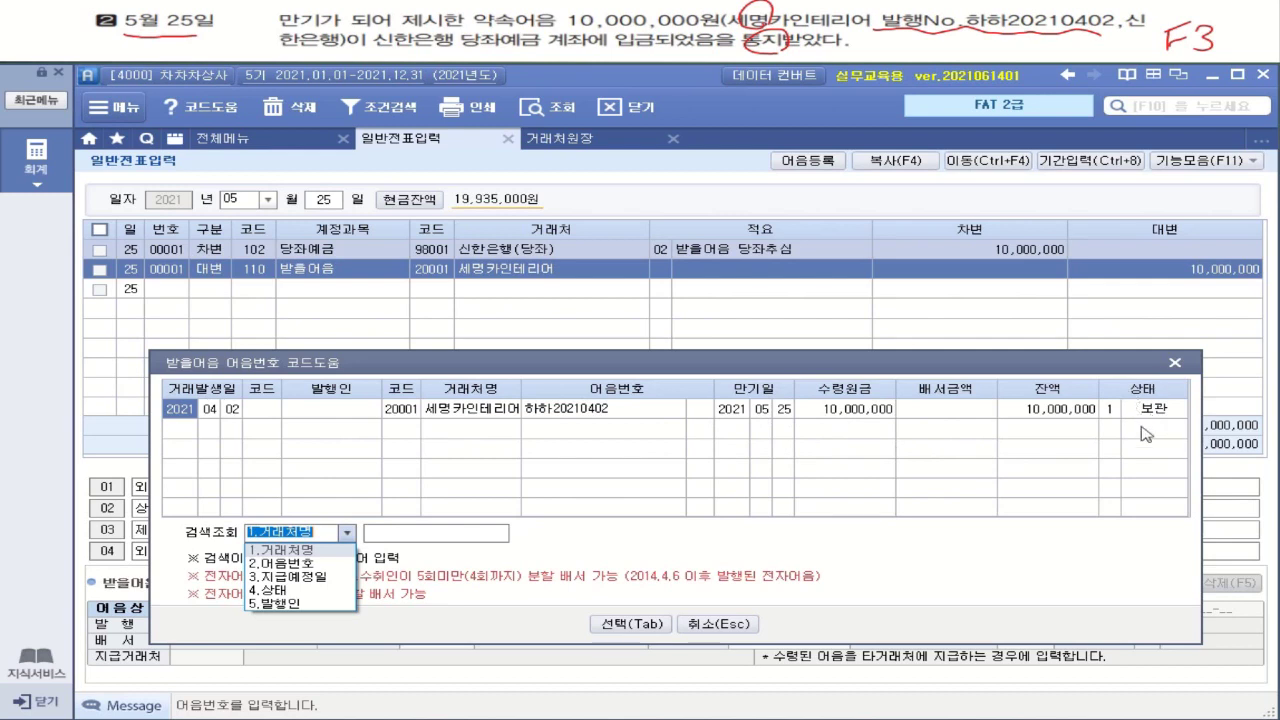
click(328, 549)
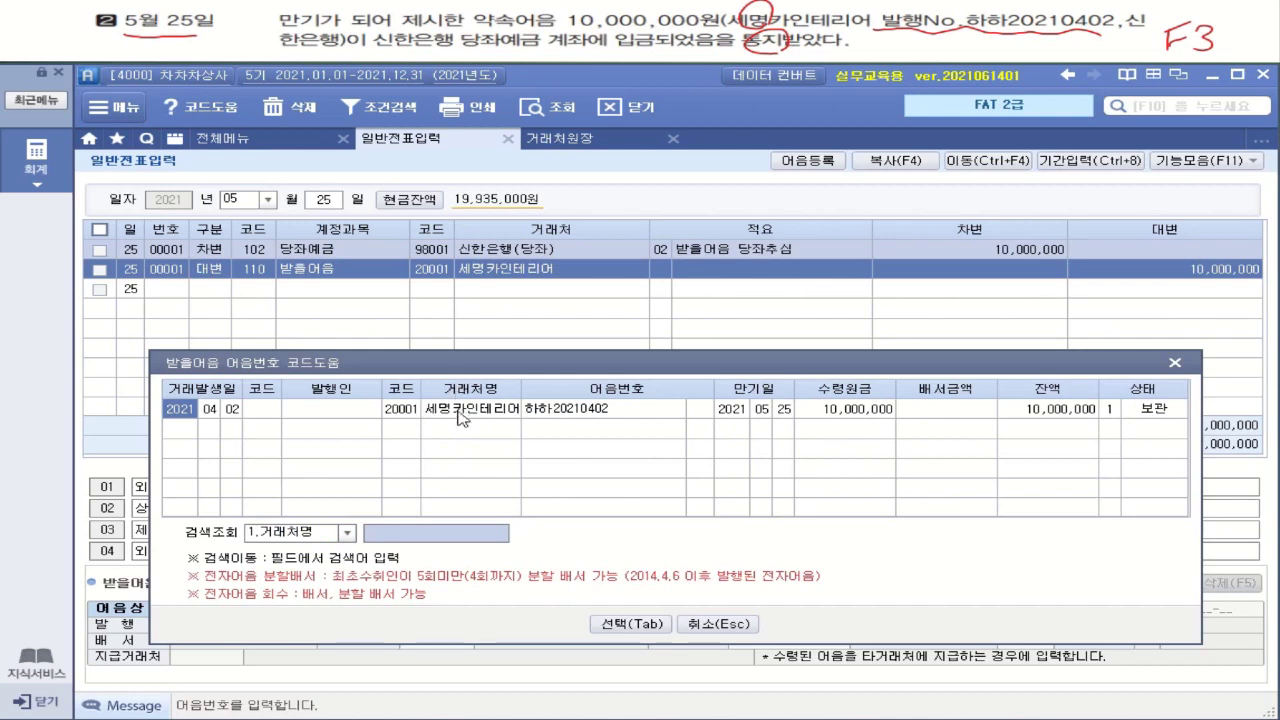
drag(508, 358, 502, 312)
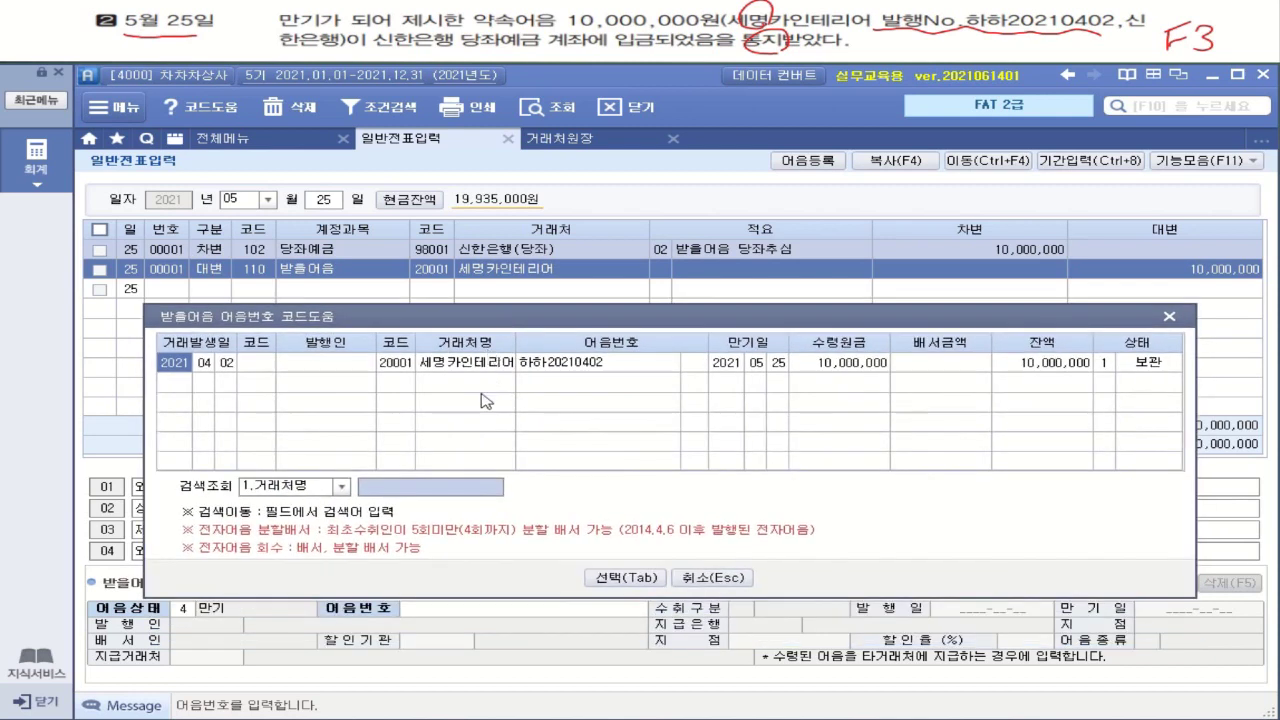
click(593, 372)
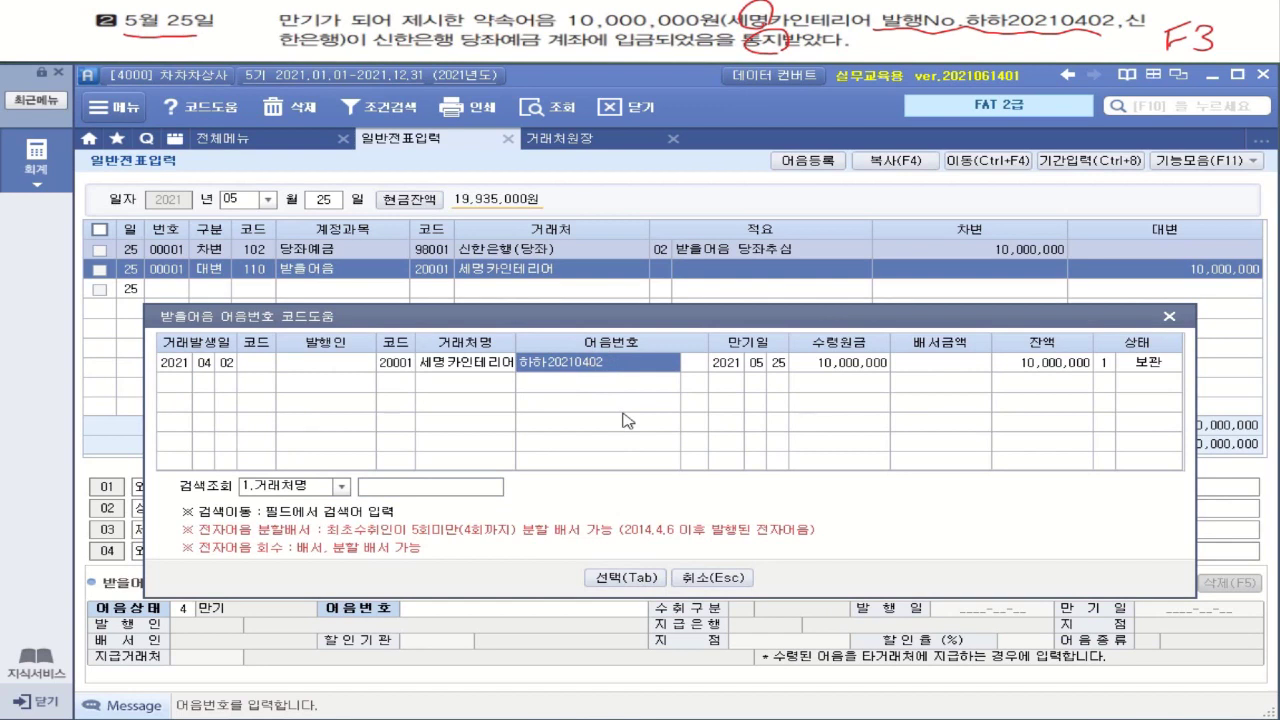
click(625, 578)
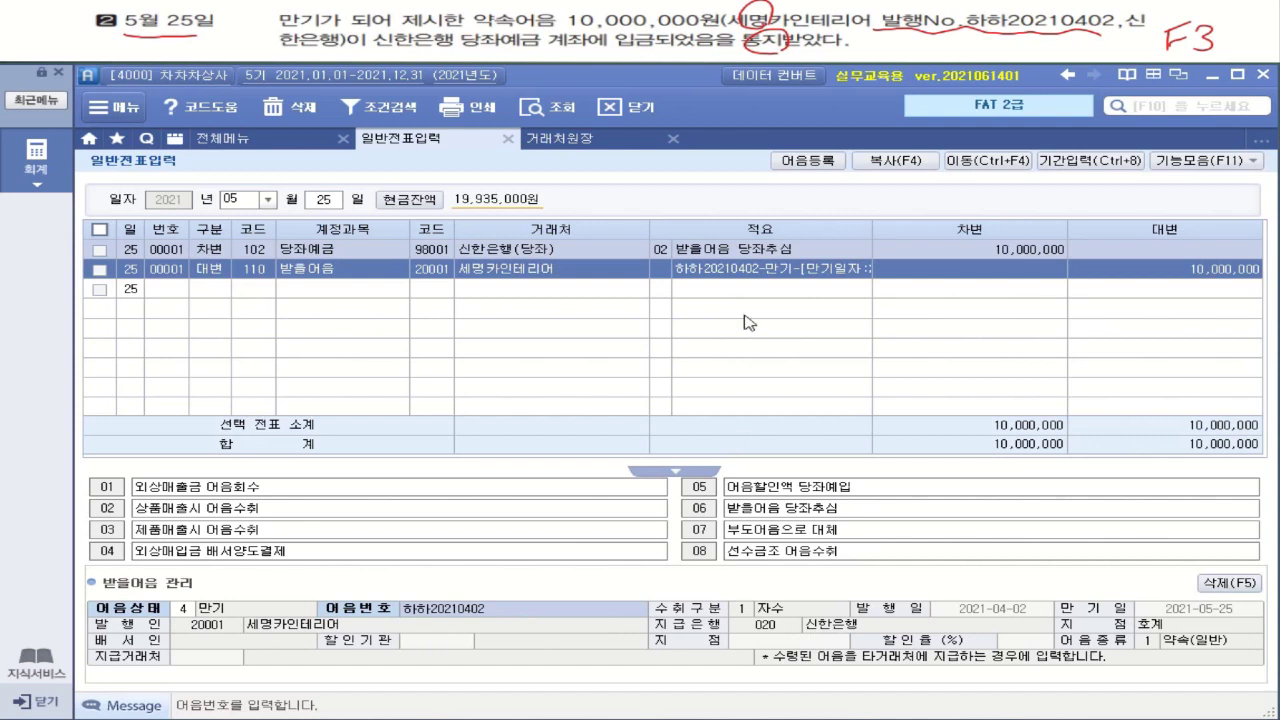
click(755, 270)
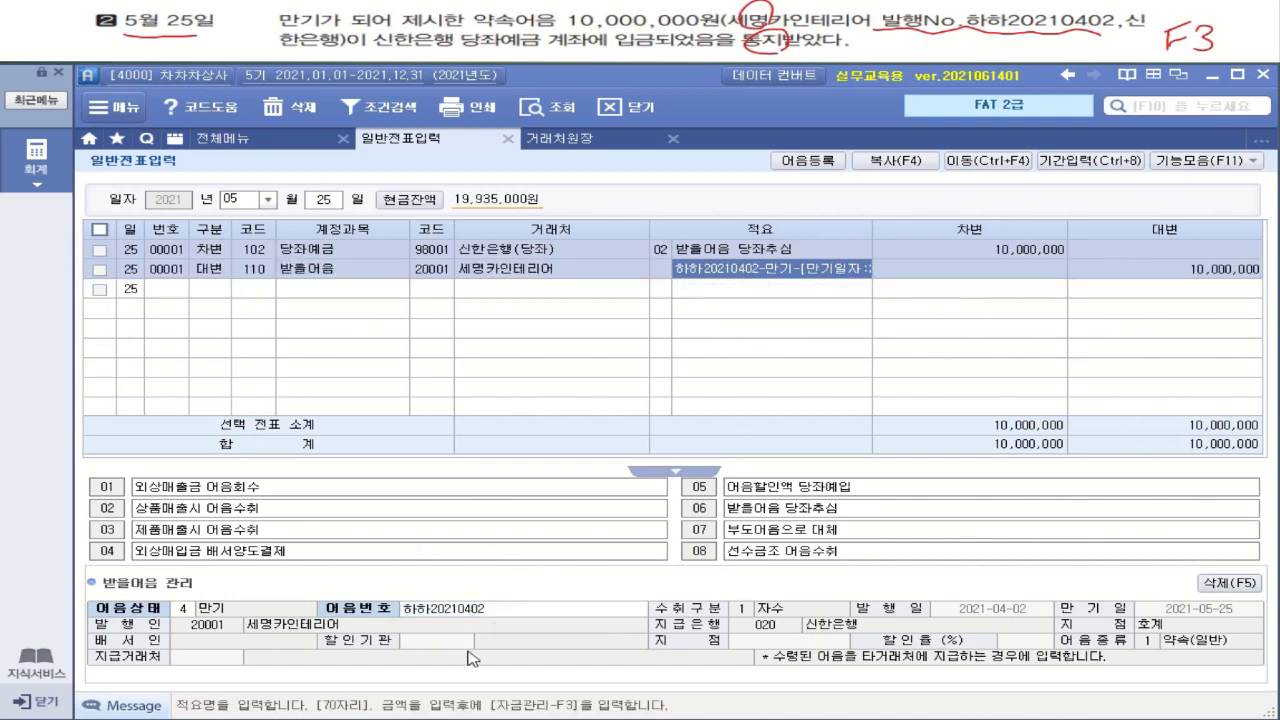
Step: Confirm the summary of the 110 받을어음 credit line to finish the May 25 voucher
key(Return)
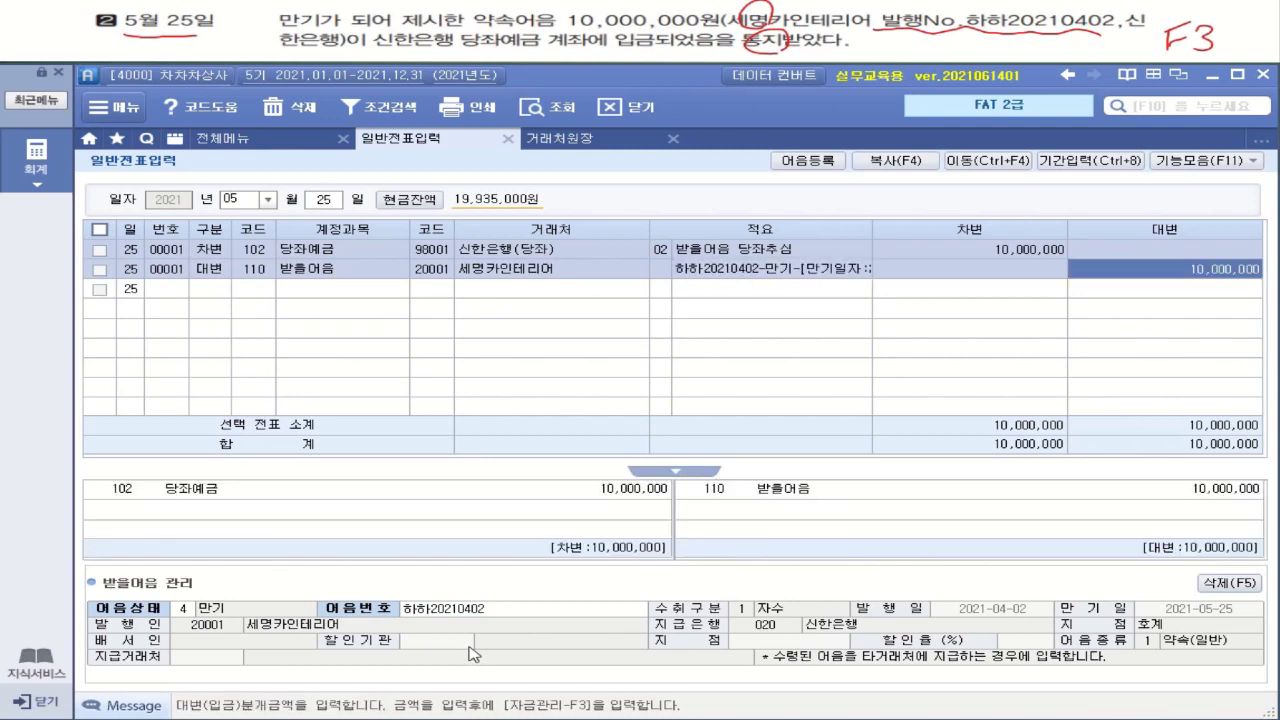
click(658, 272)
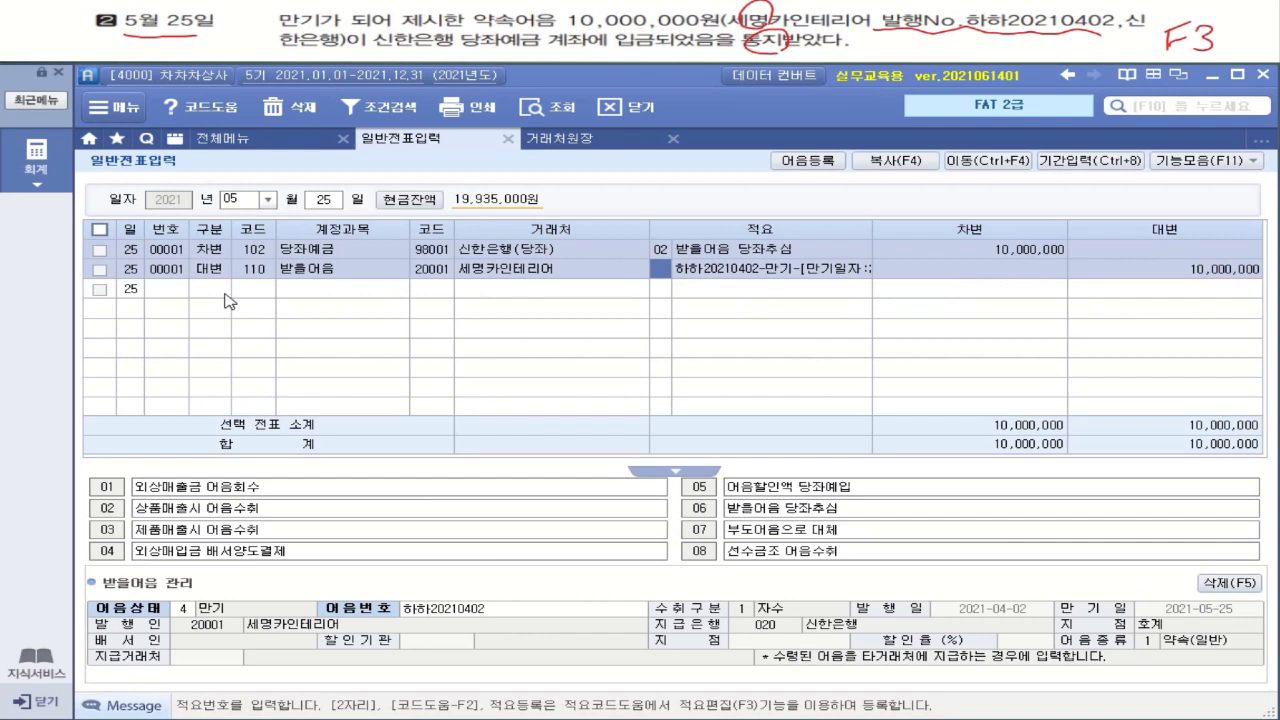
Step: Query the notes receivable status (받을어음현황) daily by maturity date from 2021-01-01 to 2021-12-31 for all vendors, and examine the note's transaction date and status
click(224, 138)
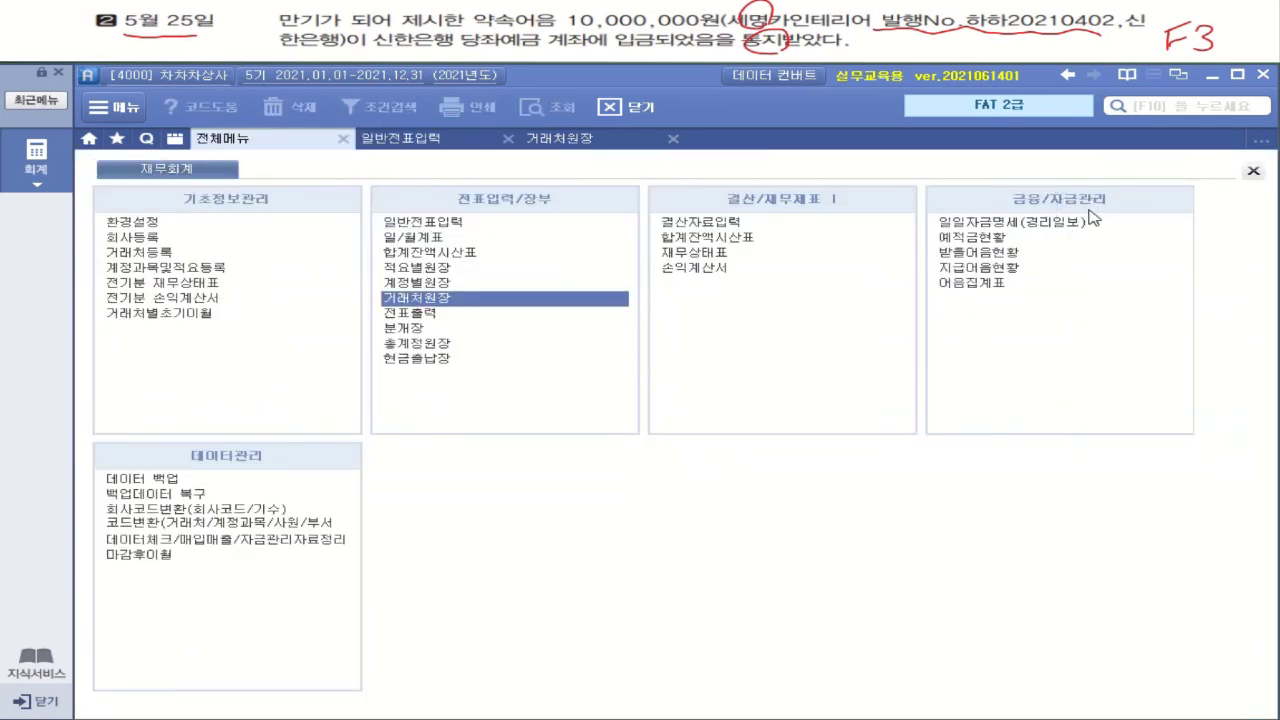
click(980, 253)
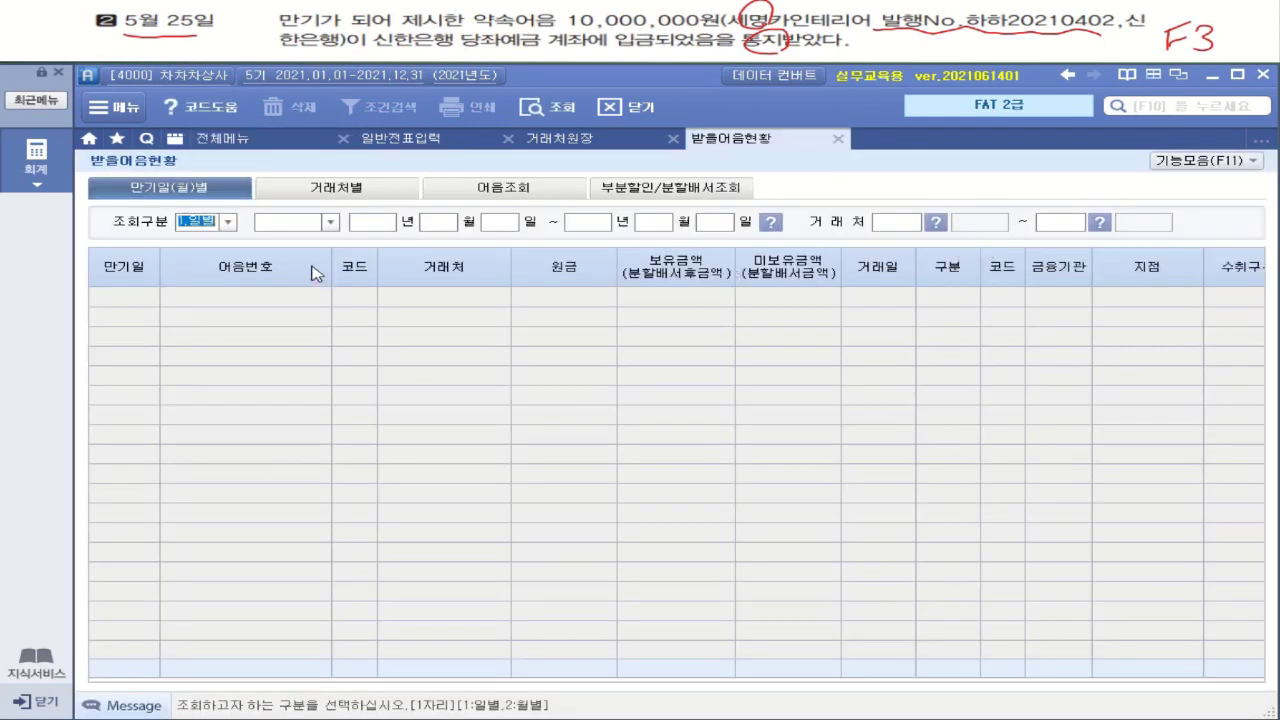
key(Return)
key(Return)
key(Return)
key(Return)
key(Return)
key(Return)
key(Return)
key(Return)
key(Return)
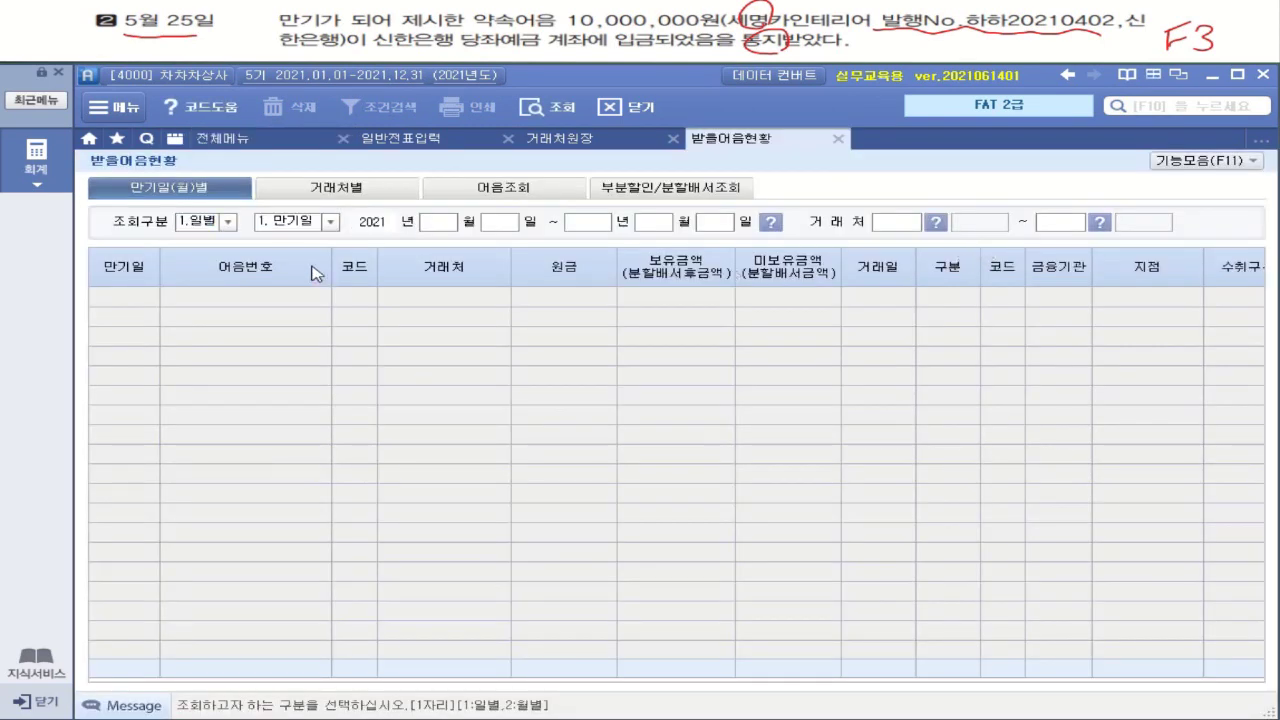
key(Return)
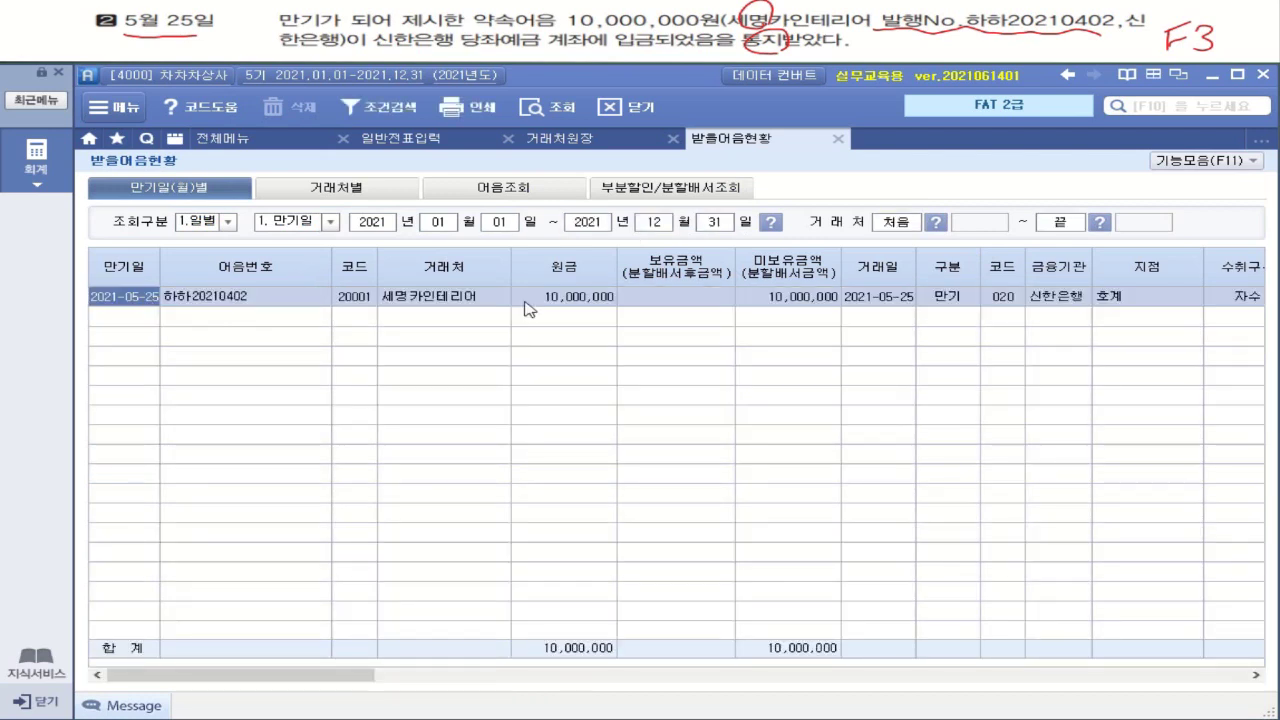
click(885, 300)
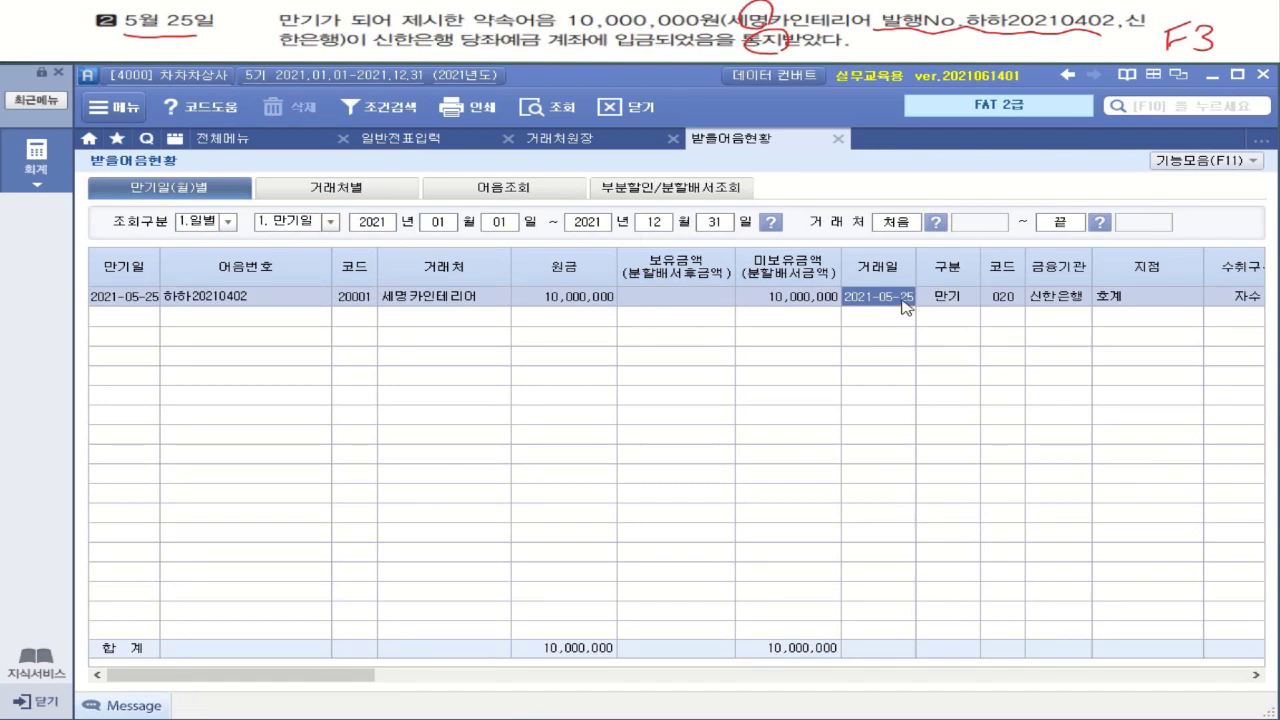
click(945, 304)
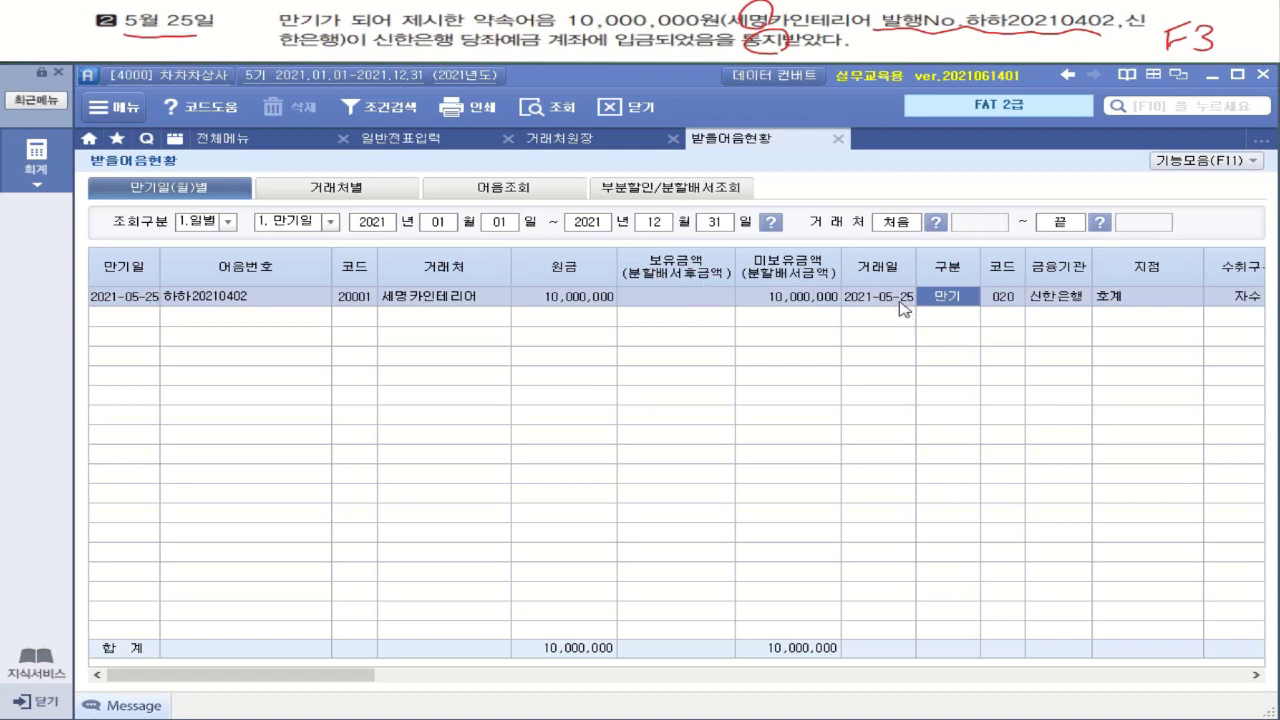
Step: Query the notes receivable list again with the end date set to 2021-04-02 for all vendors
click(655, 222)
text(0402)
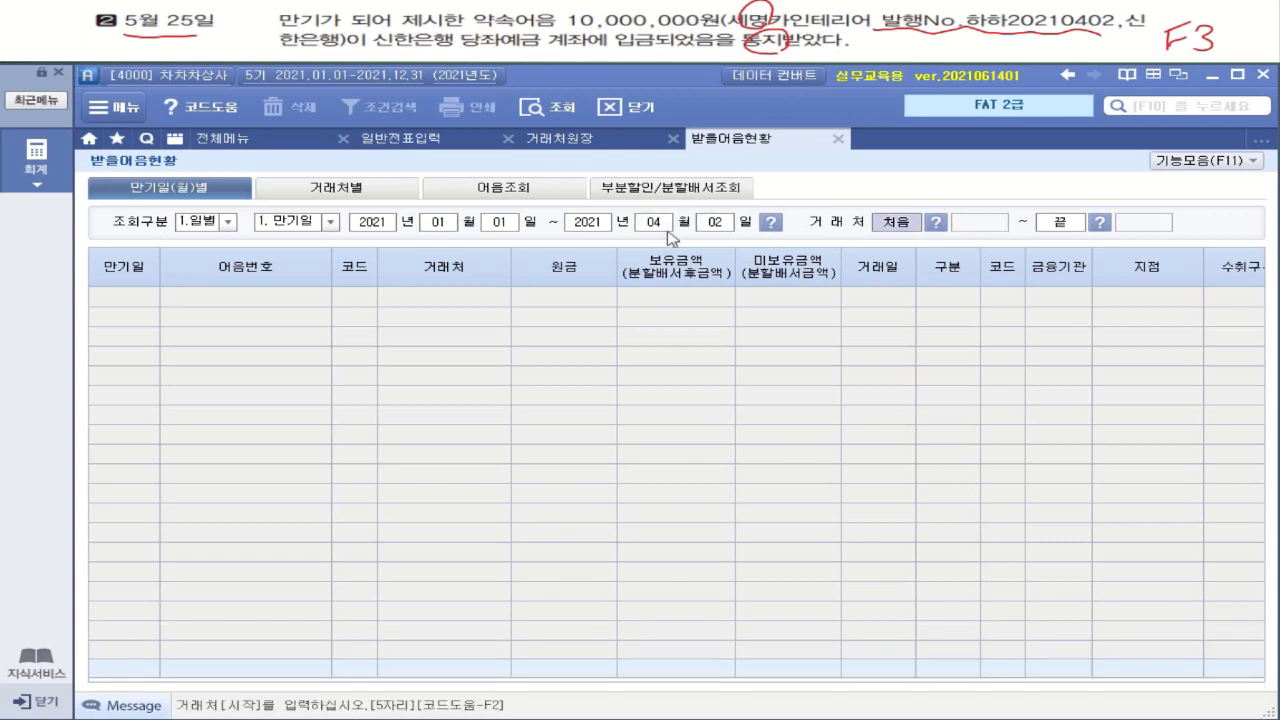
key(Return)
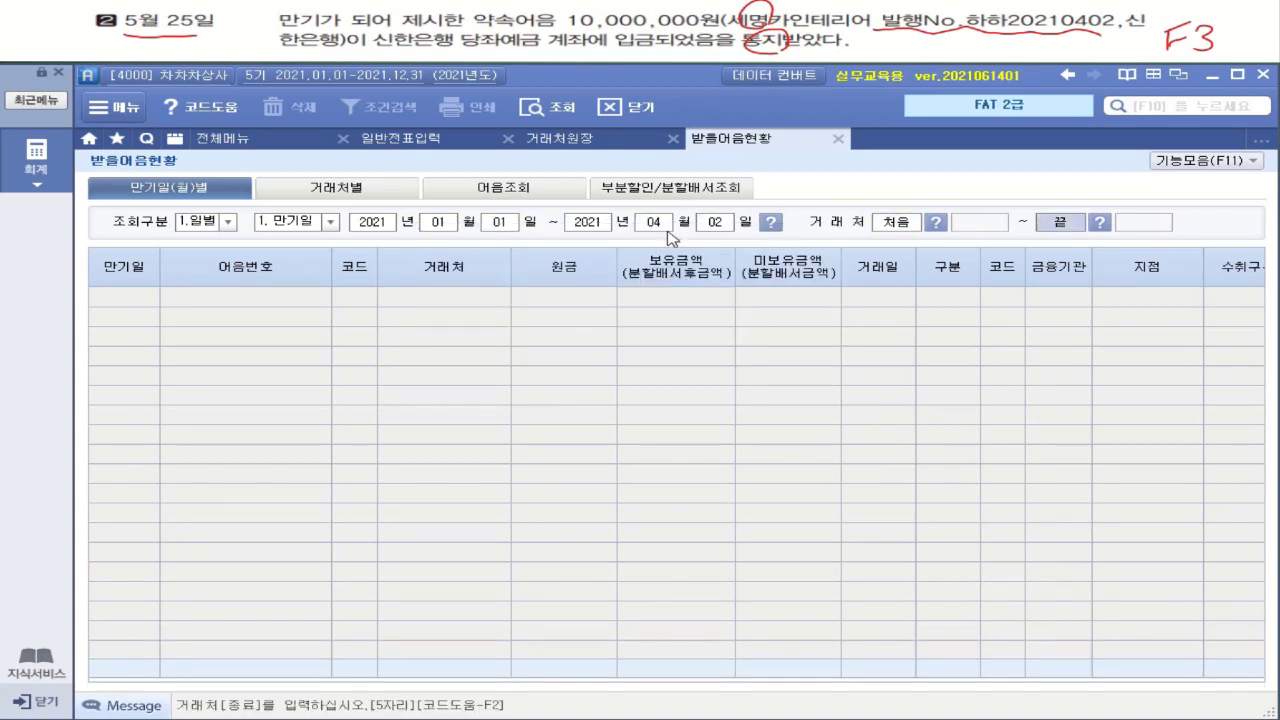
key(Return)
click(660, 342)
Step: Set the end date of the notes receivable query to 12-31 and rerun it
click(656, 224)
text(1231)
key(Return)
key(Return)
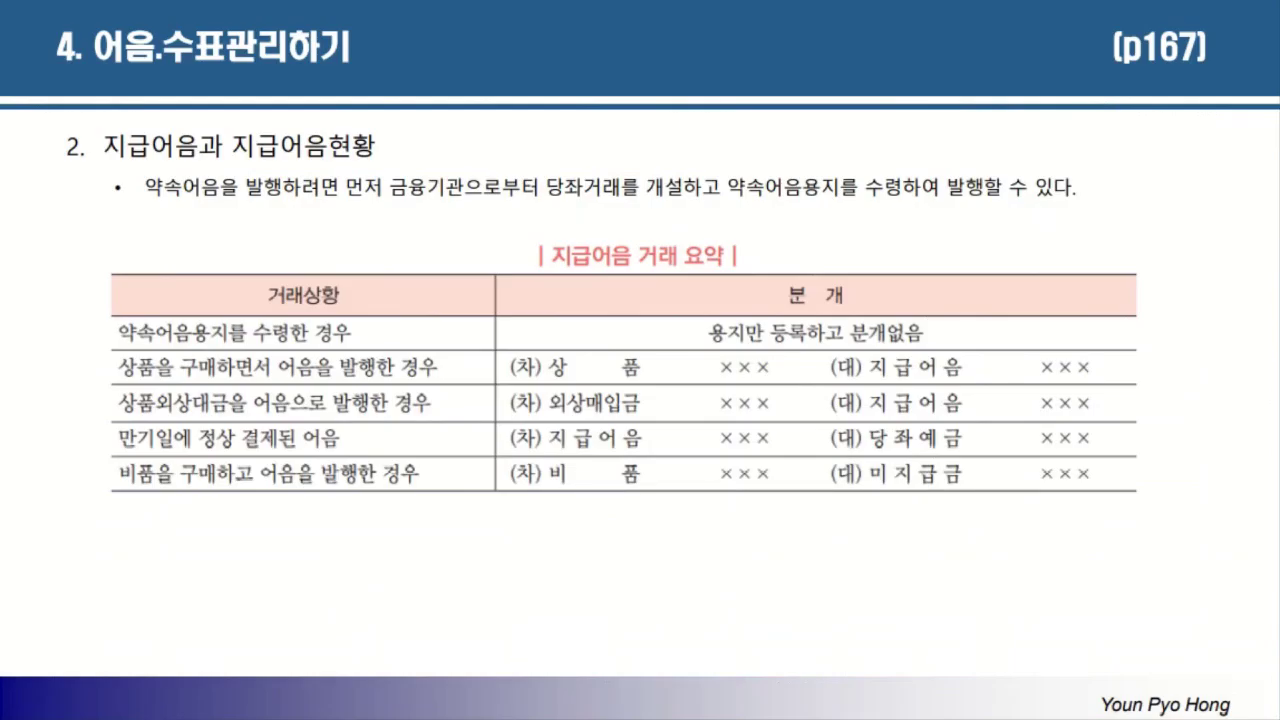
mouse_move(138, 133)
mouse_down()
mouse_move(104, 156)
mouse_move(155, 126)
mouse_move(130, 163)
mouse_move(197, 162)
mouse_up()
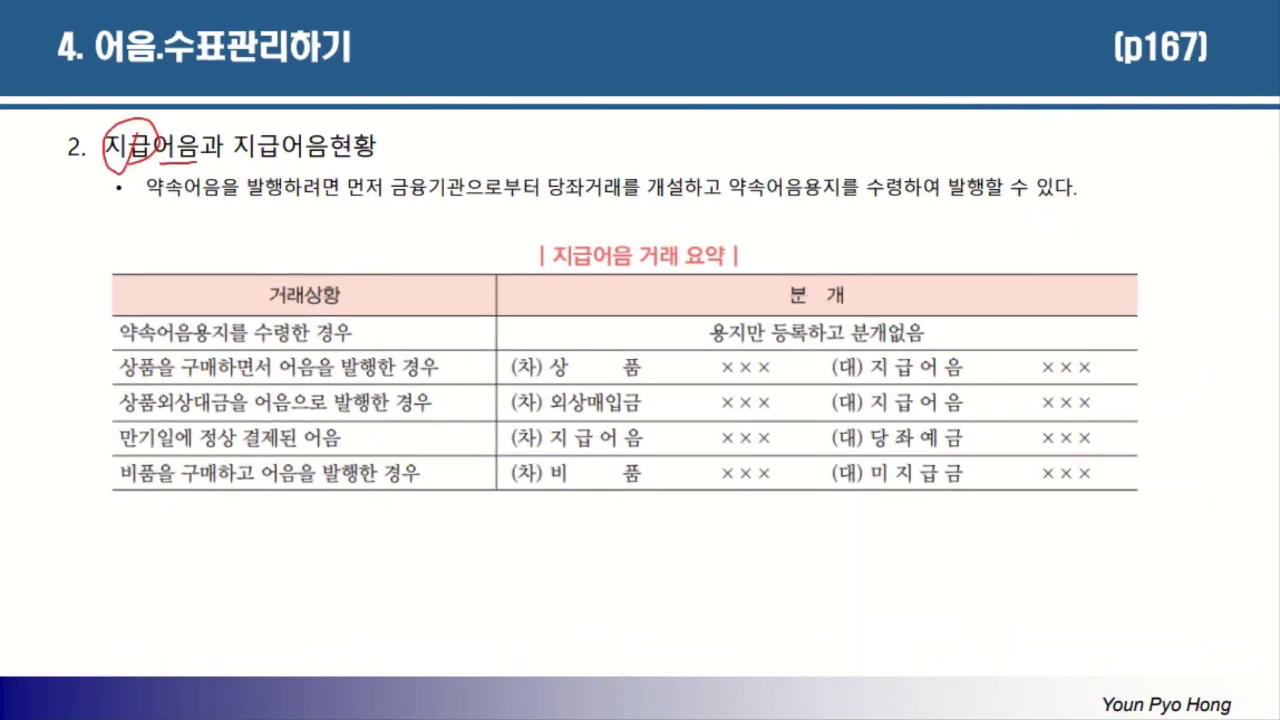
drag(52, 225, 104, 160)
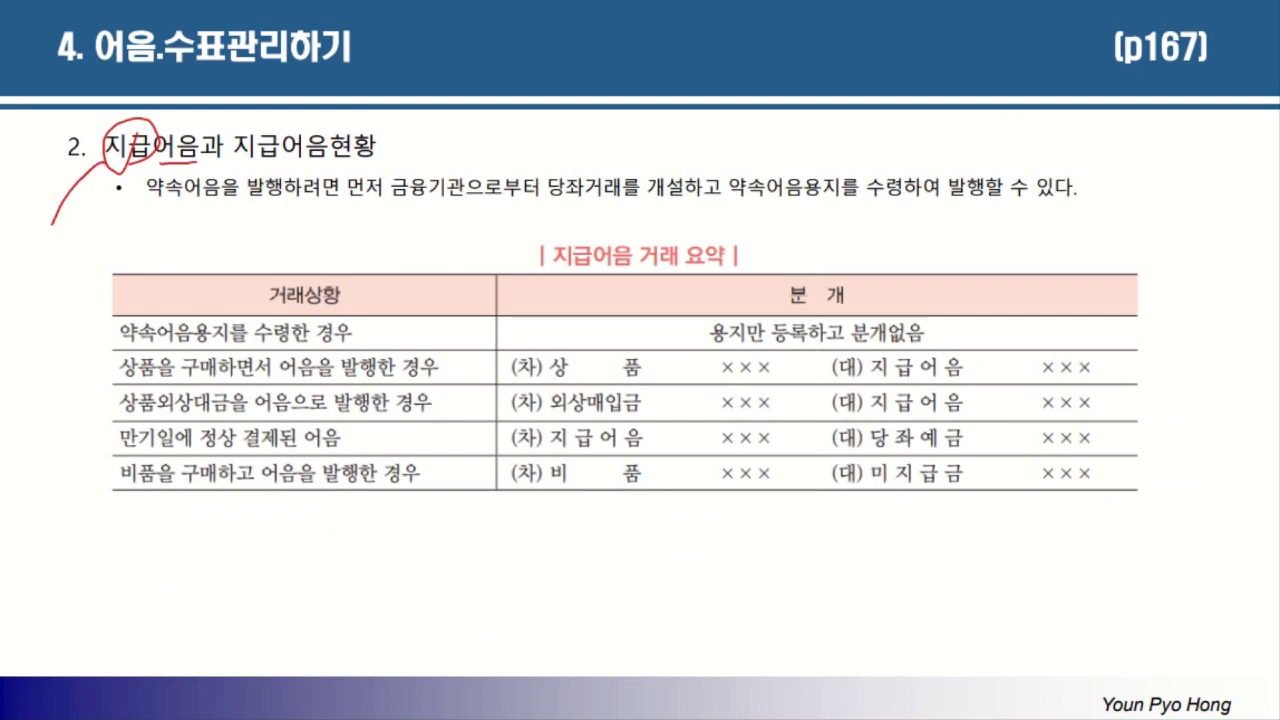
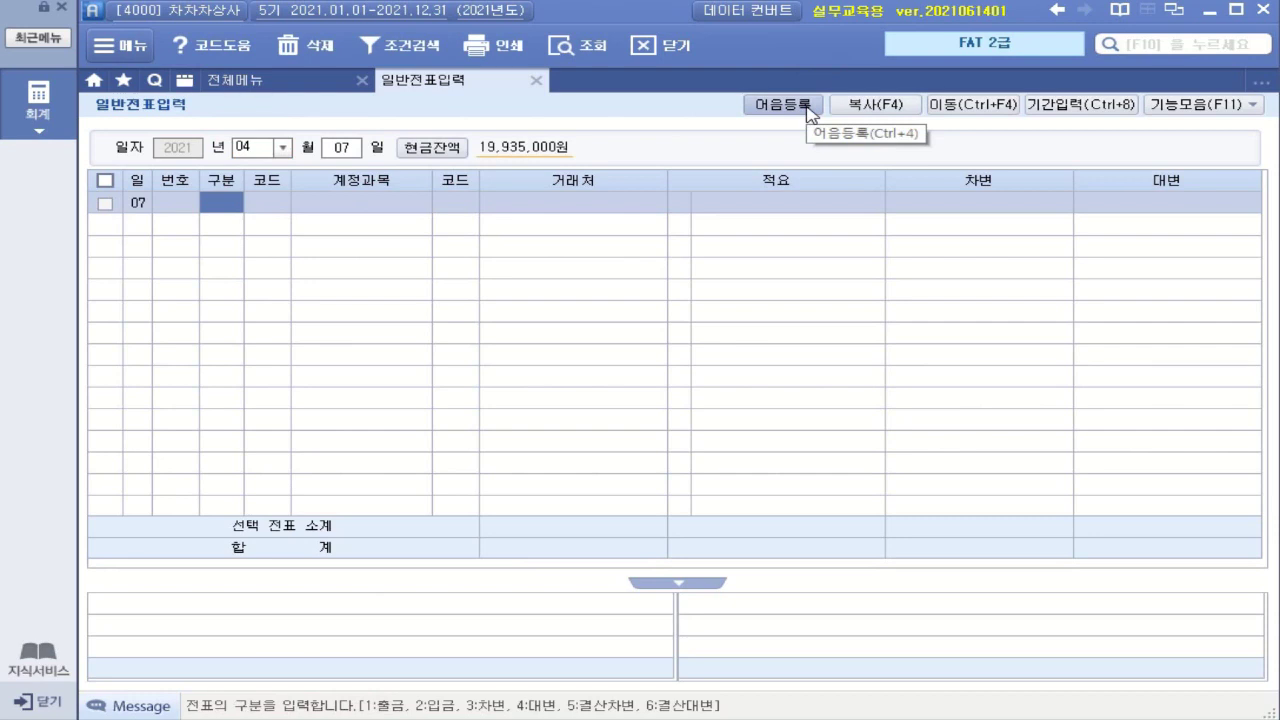
Step: Open note registration (어음등록) from voucher entry and set receipt date 2021-04-07, note type 1.어음 and financial institution 98001 신한은행(당좌)
click(1207, 105)
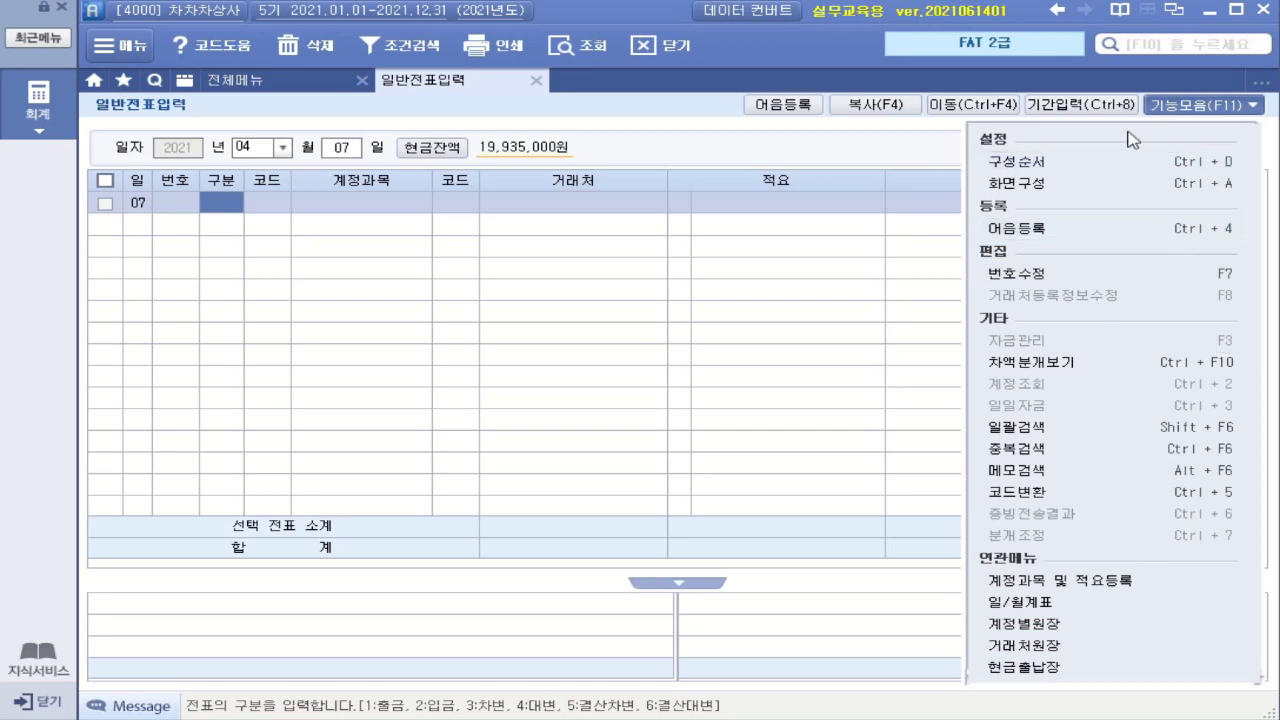
click(770, 107)
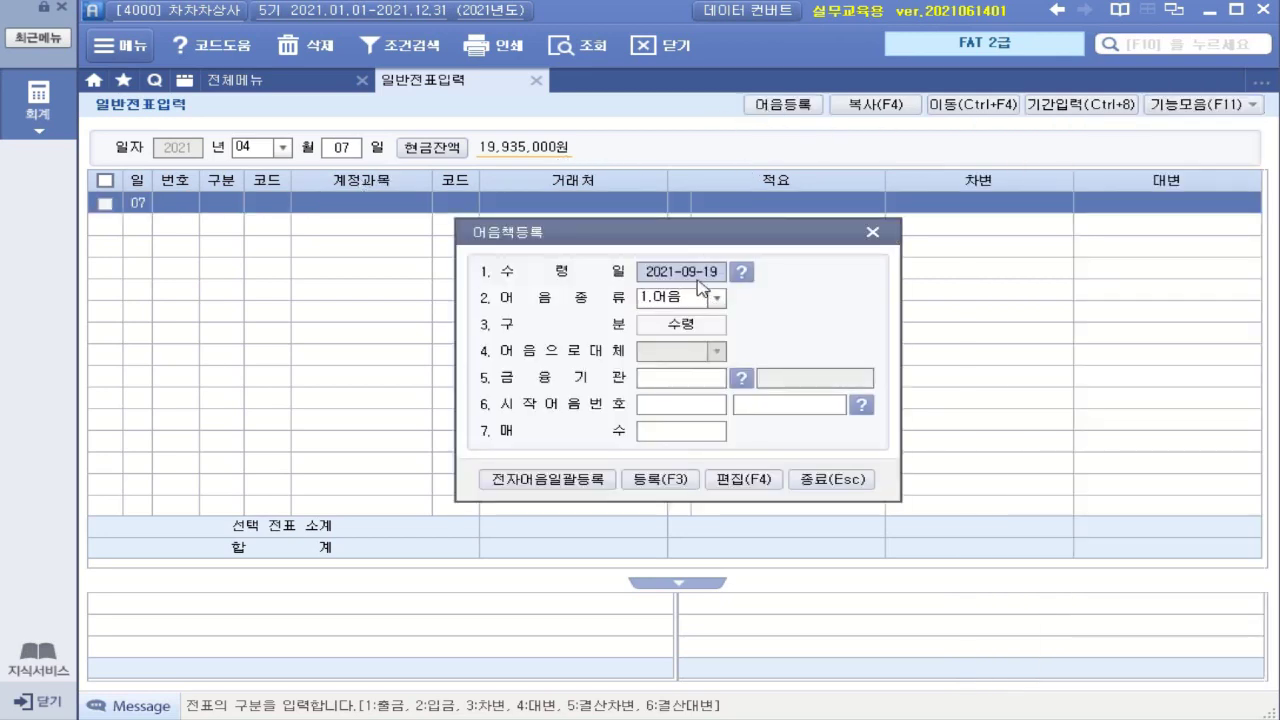
text(2)
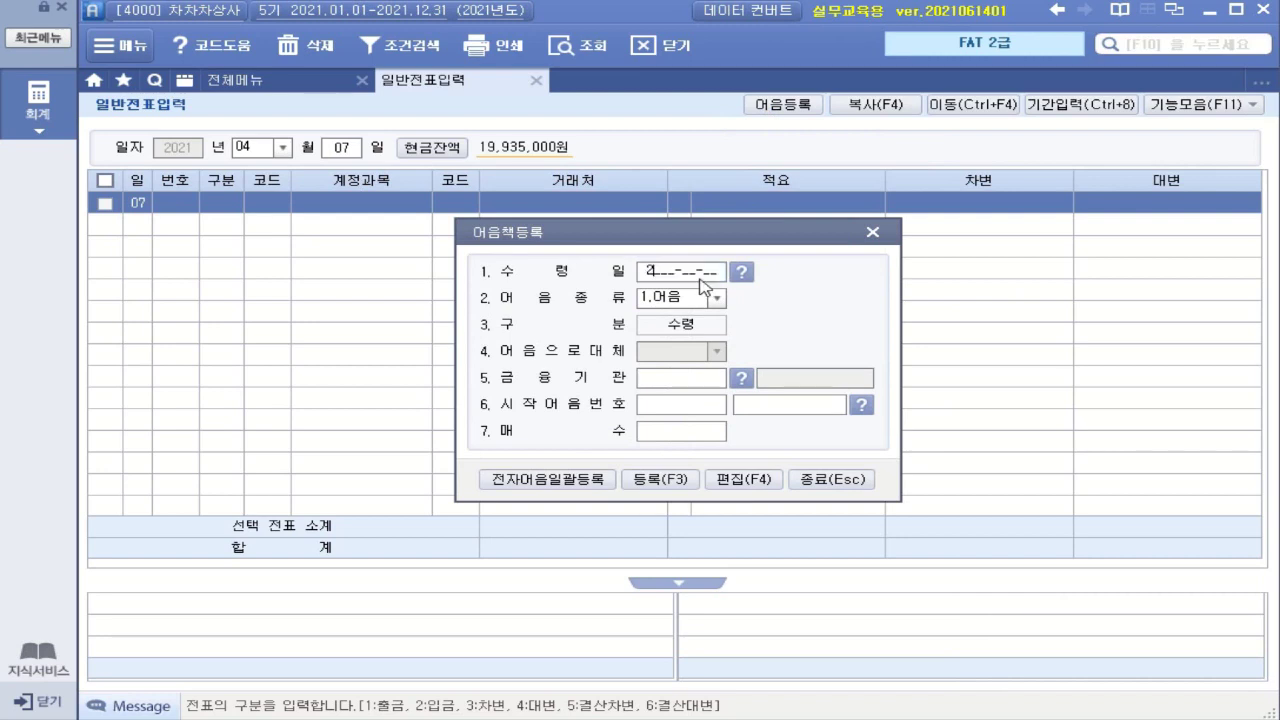
text(021-04-07)
key(Return)
click(717, 298)
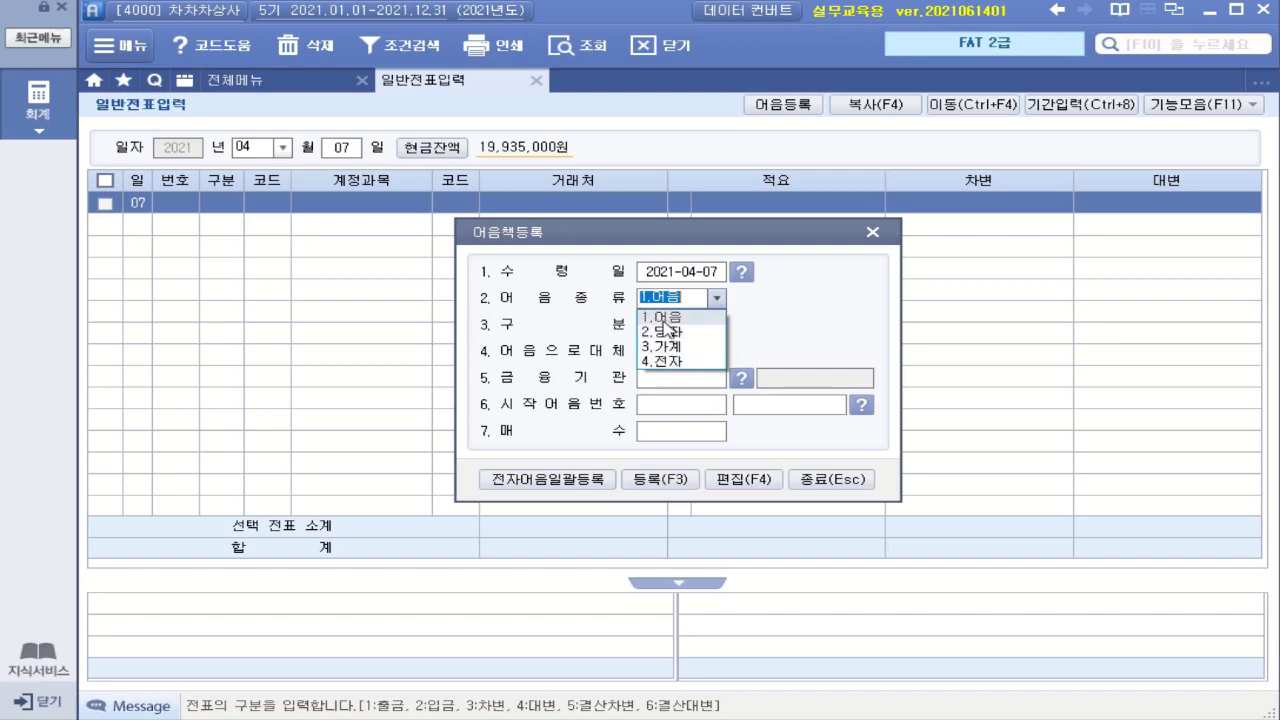
click(660, 316)
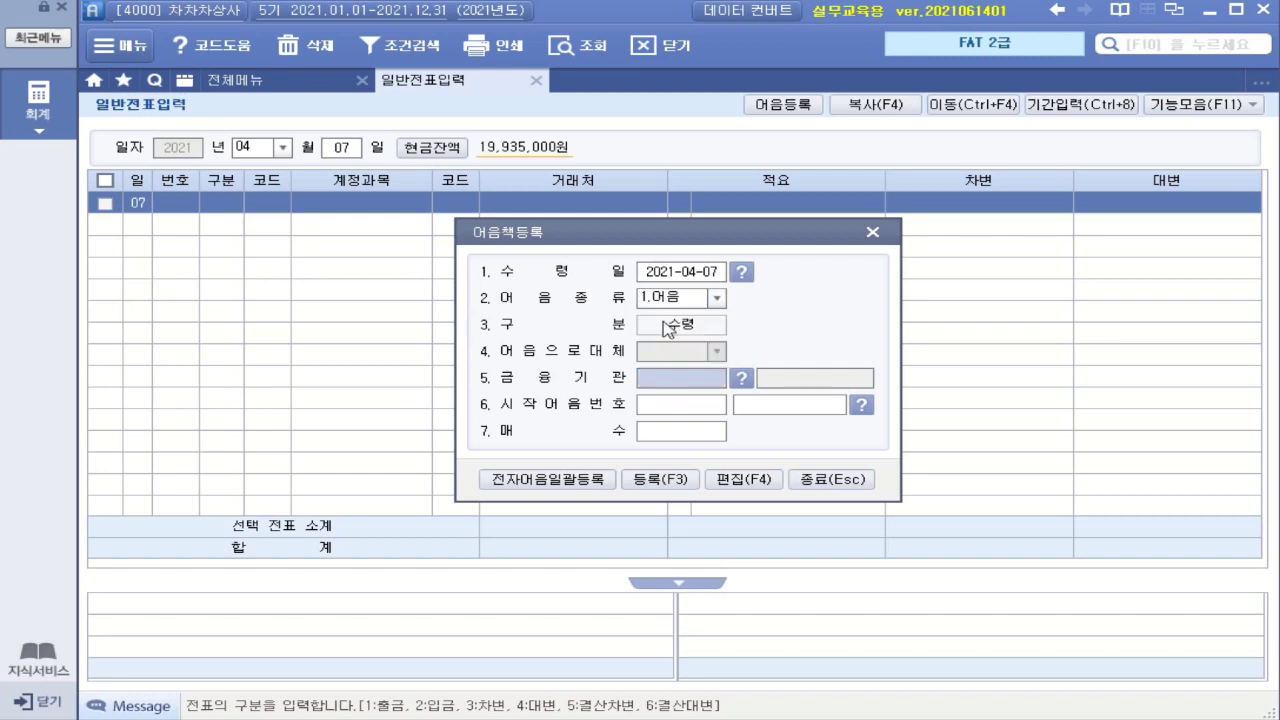
click(741, 378)
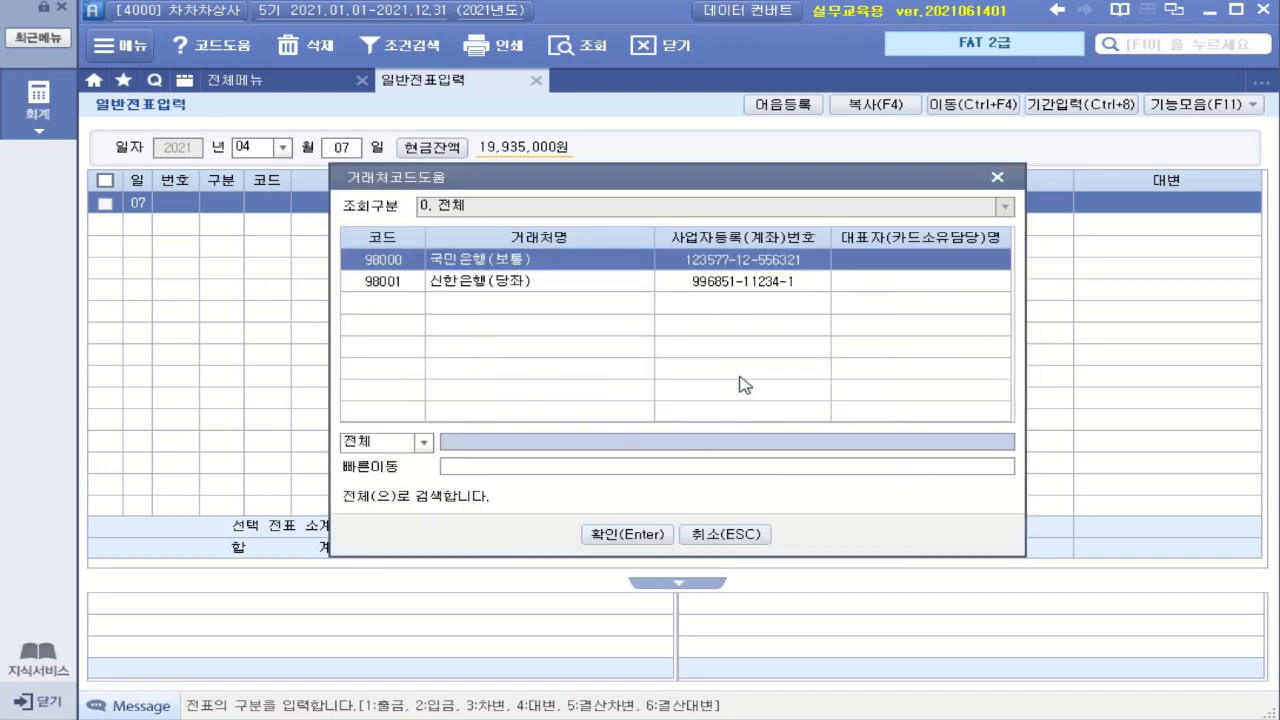
double_click(505, 285)
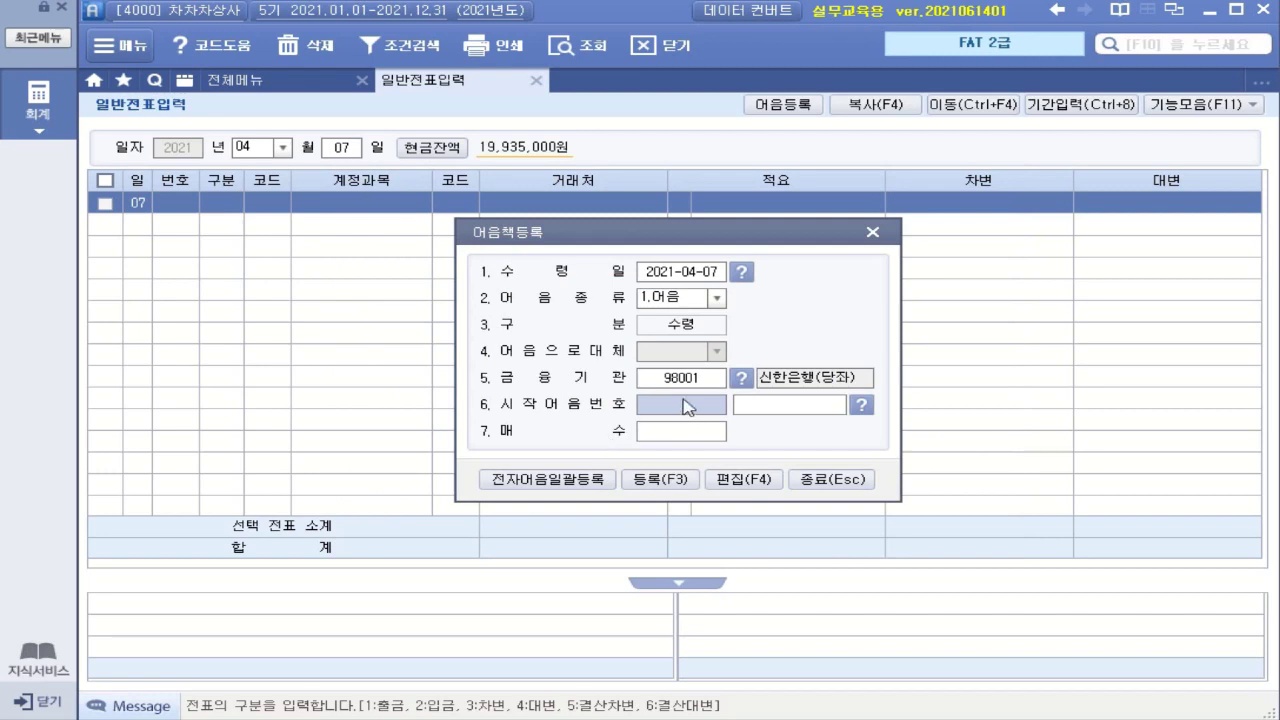
Step: Set the starting note number (시작어음번호) to 주나 35123101
click(686, 406)
text(주)
key(Return)
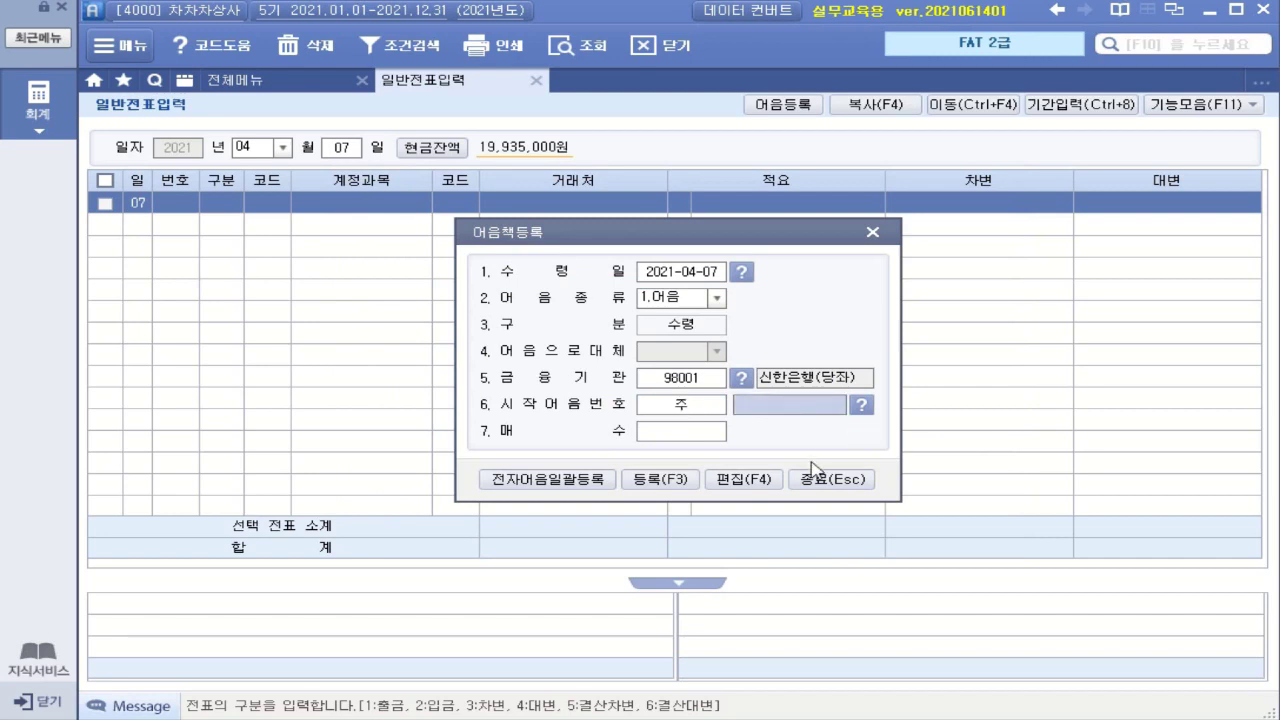
click(708, 413)
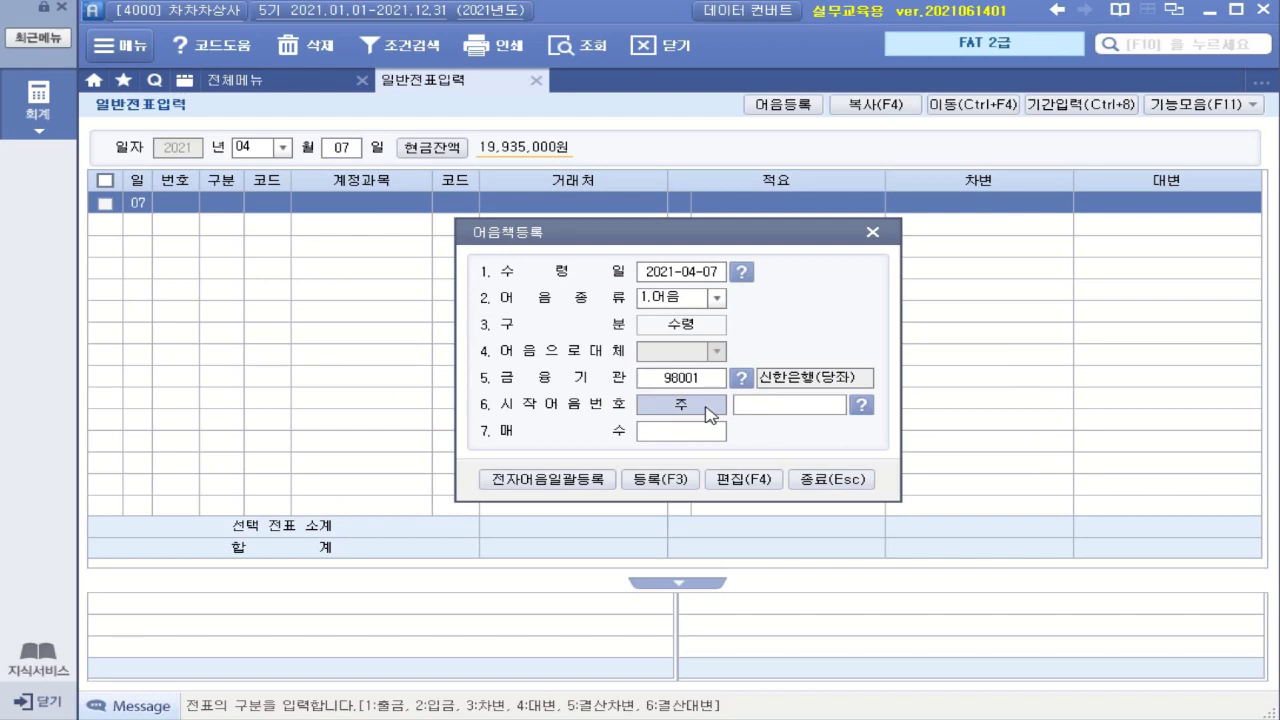
click(709, 402)
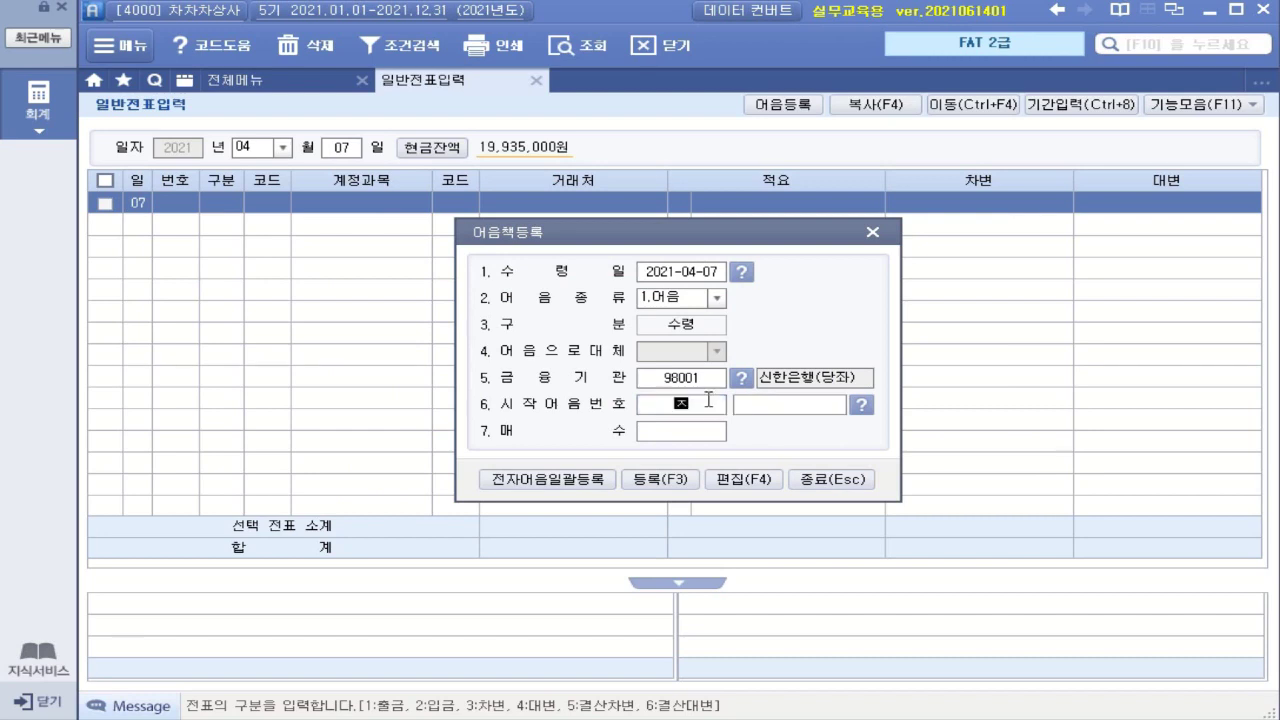
text(주나)
key(Return)
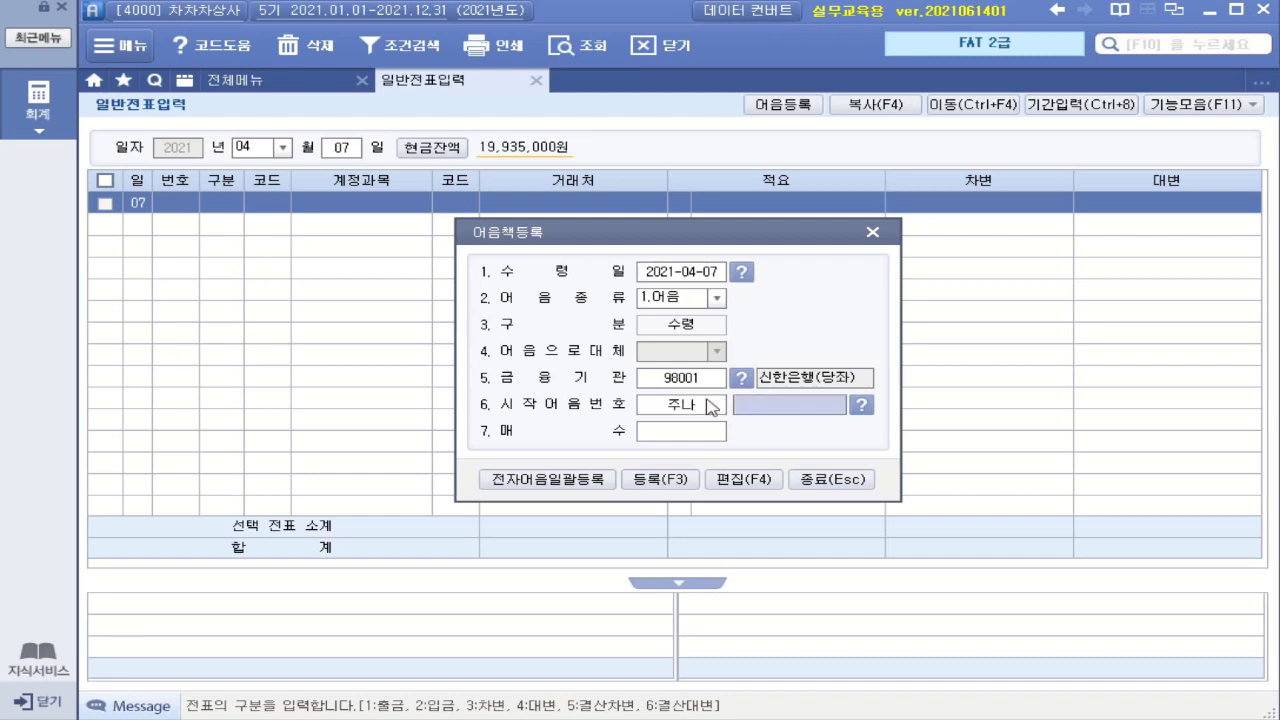
text(35)
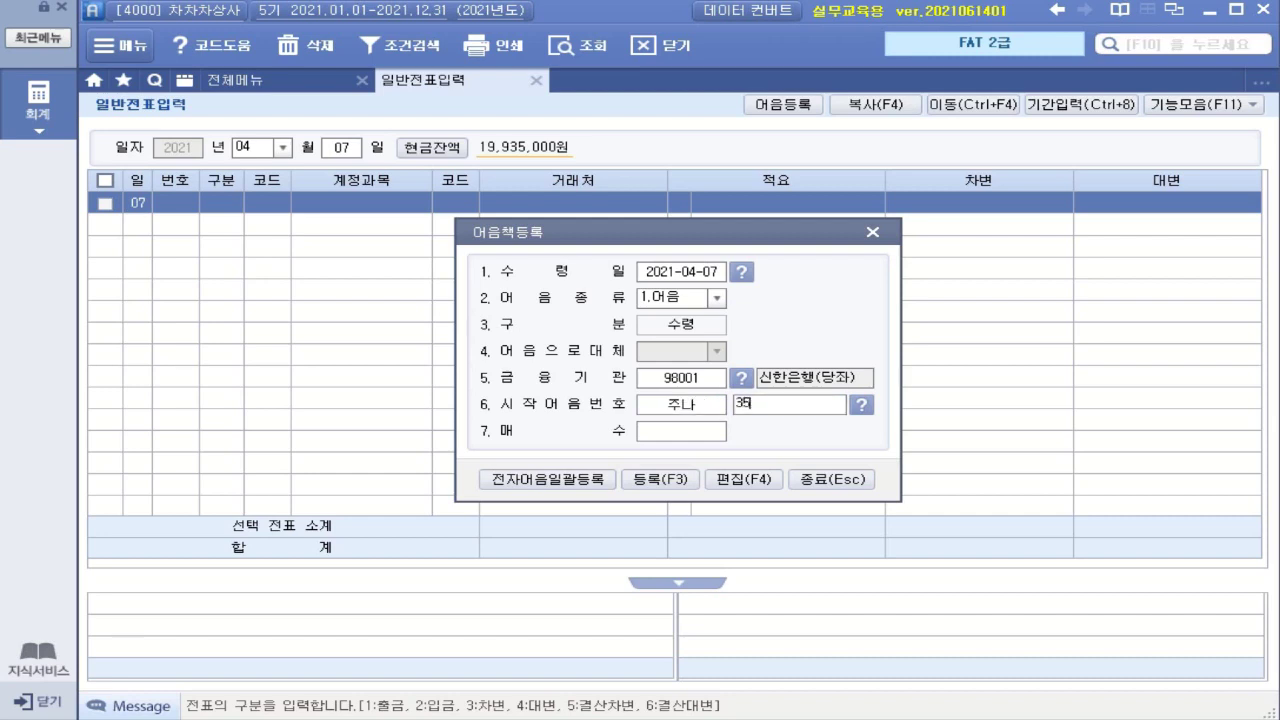
text(123101)
key(Return)
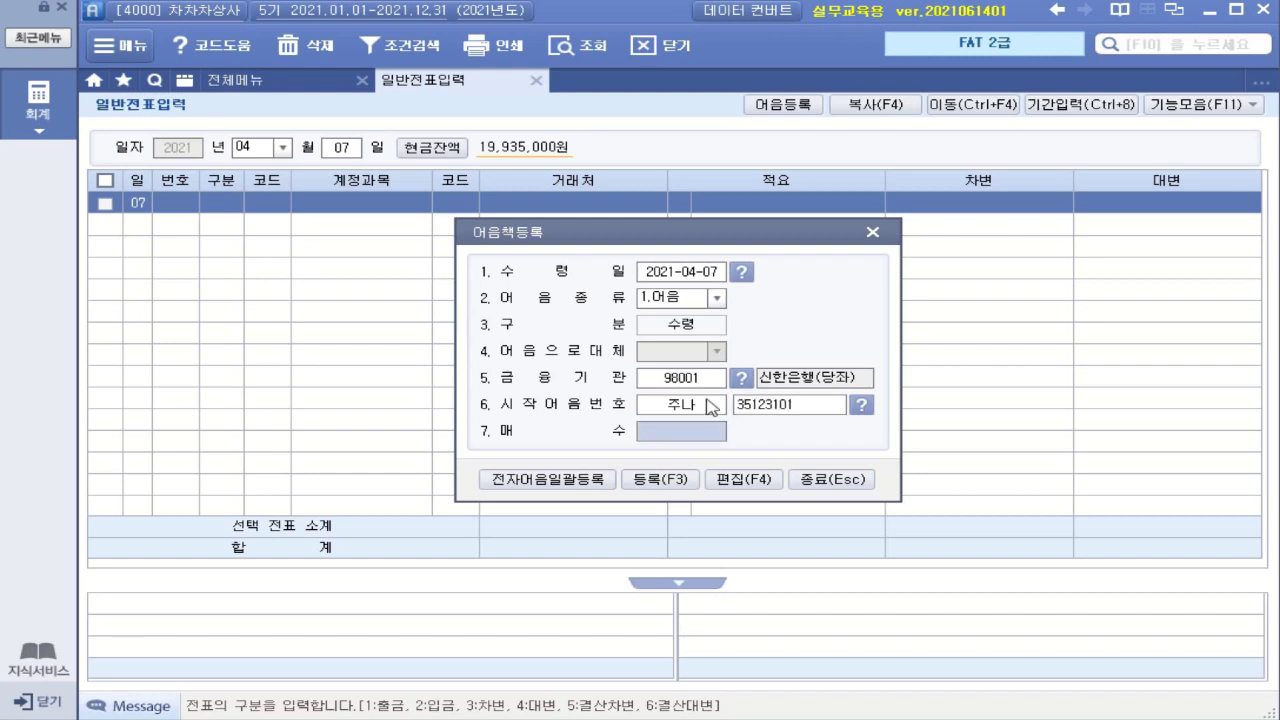
Step: Set the number of notes (매수) to 10, register them, and decline to continue registering
text(10)
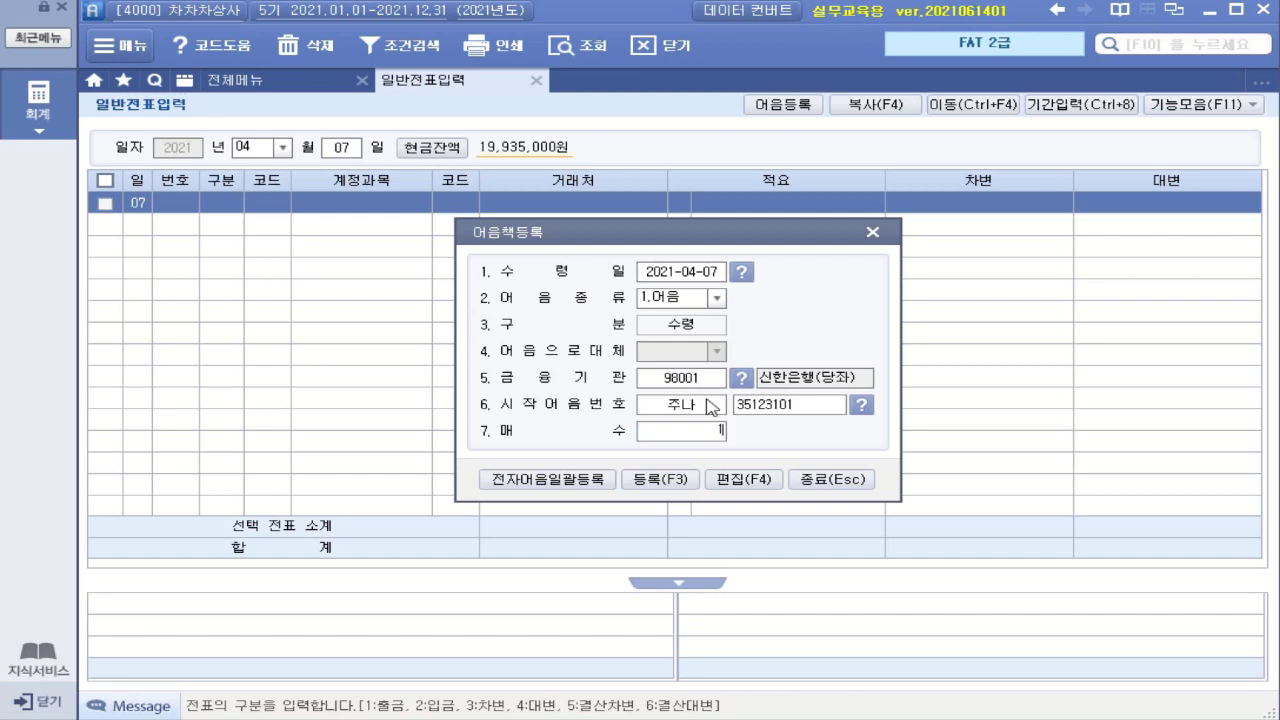
key(Return)
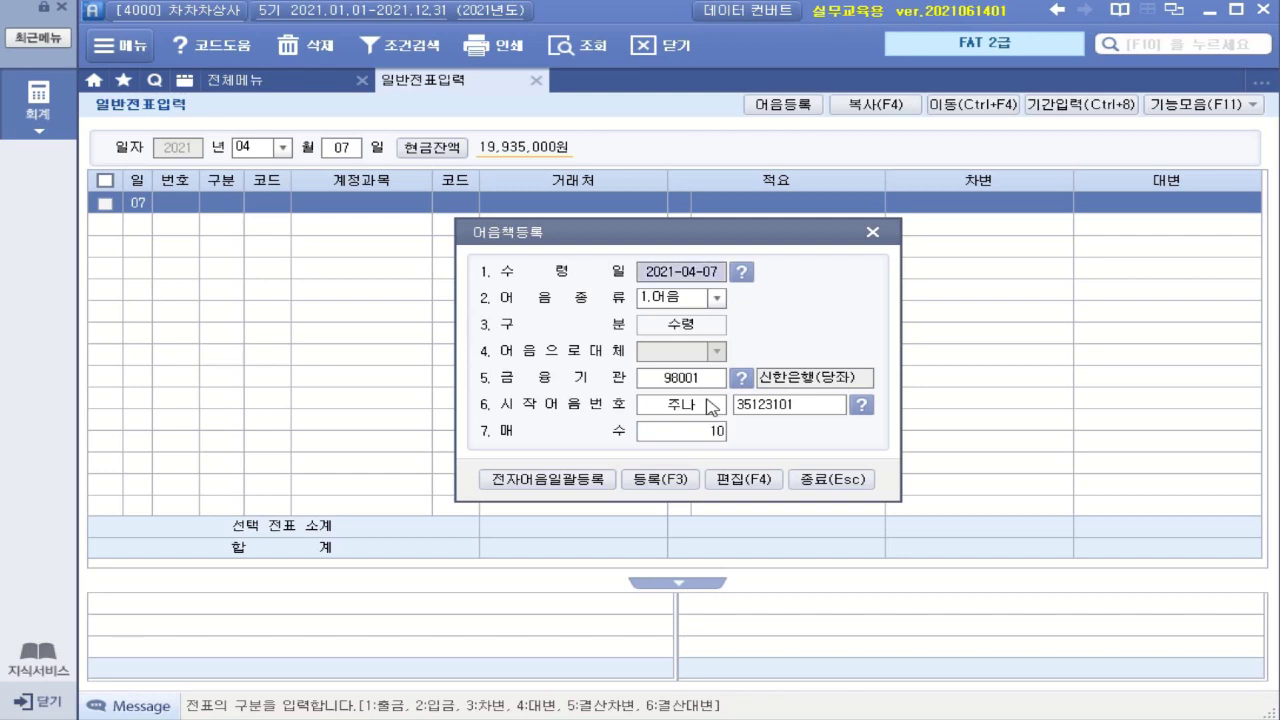
click(689, 480)
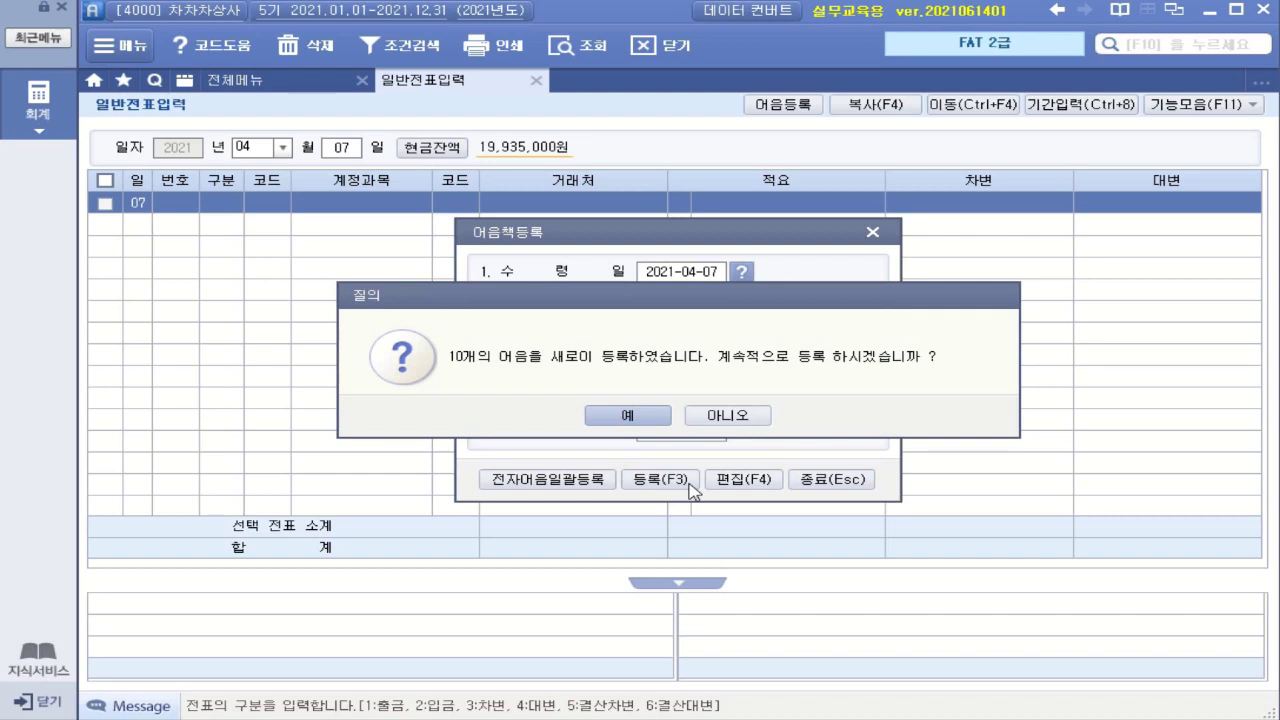
click(727, 415)
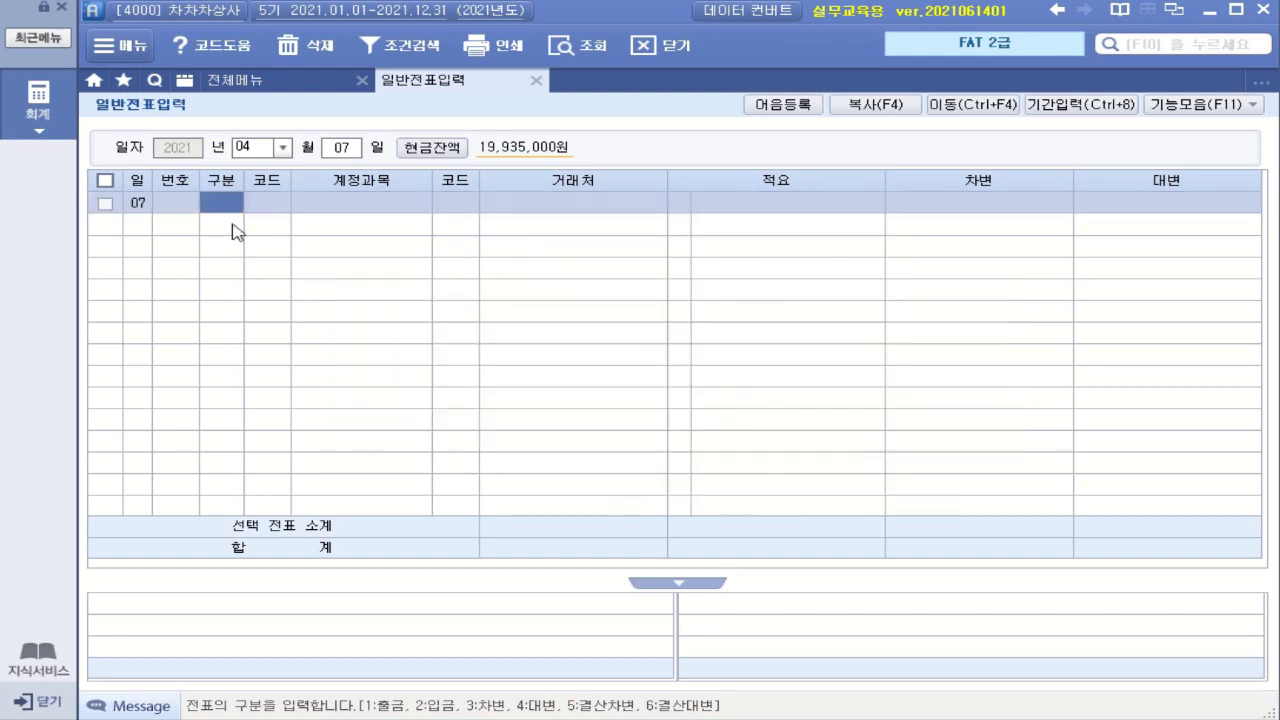
Step: Start the April 7 voucher with a debit line for account 251 외상매입금 and vendor 대한카상사
text(3)
key(Return)
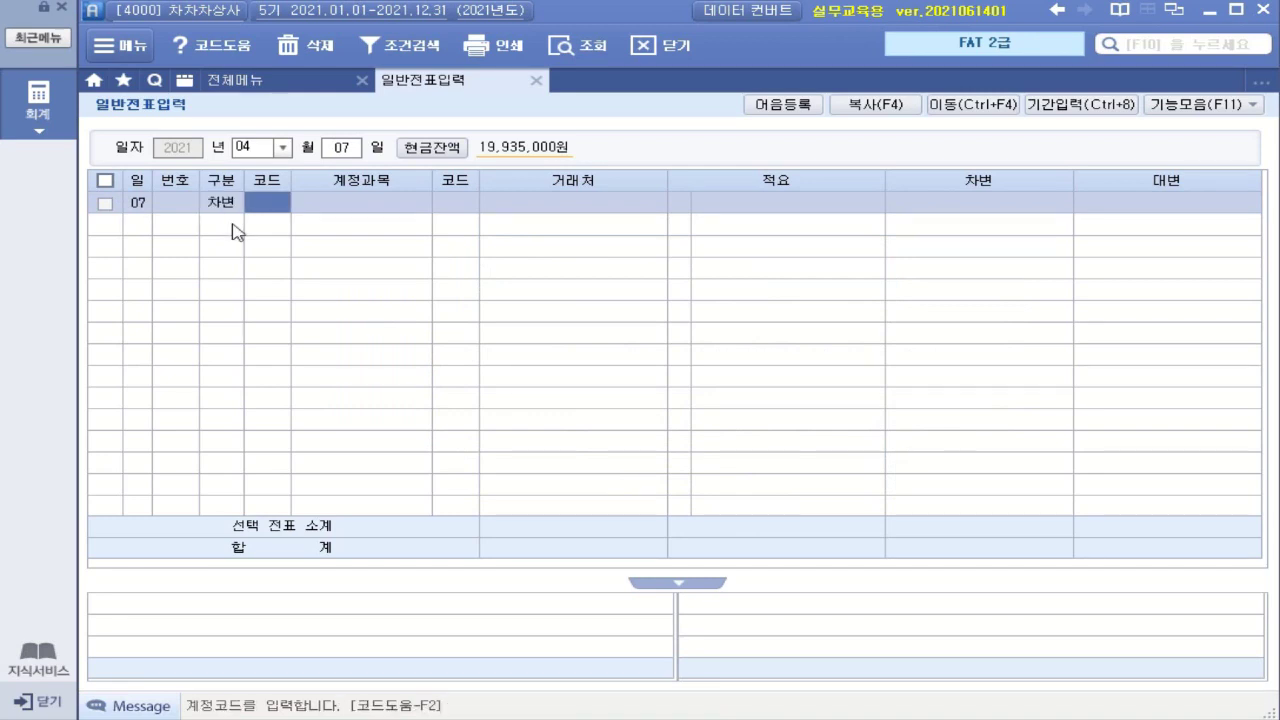
text(251)
key(Return)
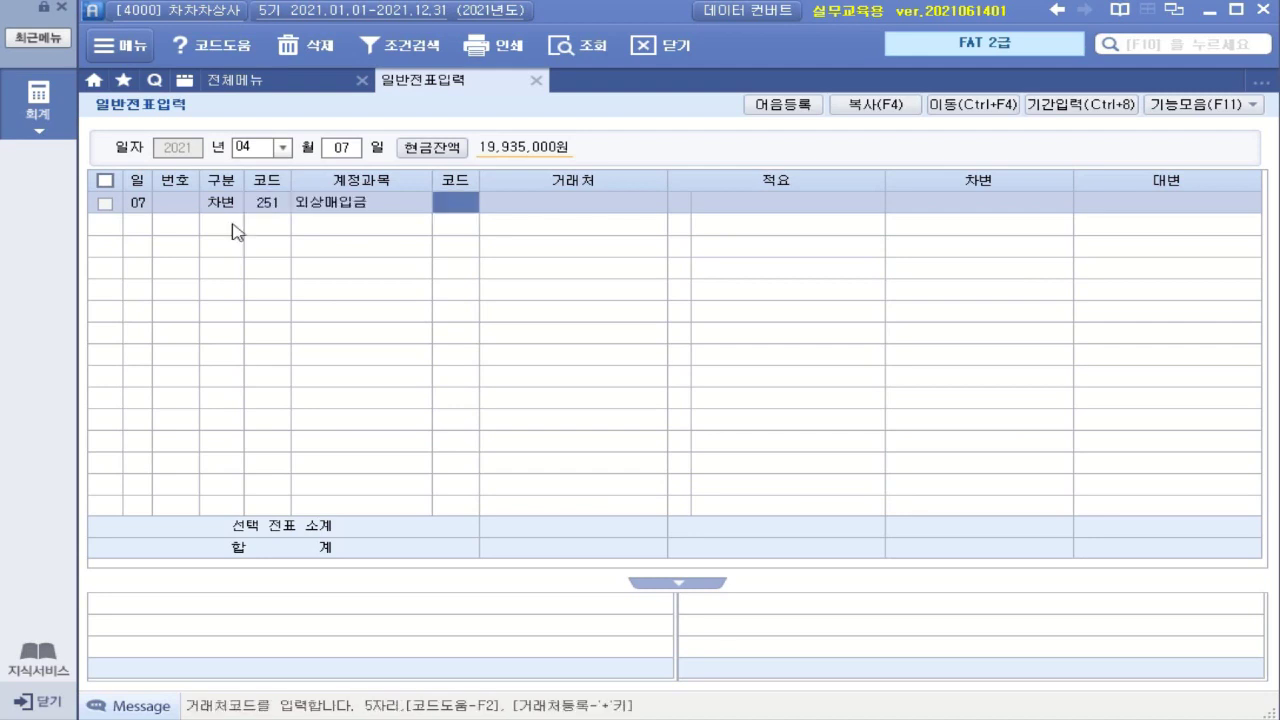
text(대한)
key(Return)
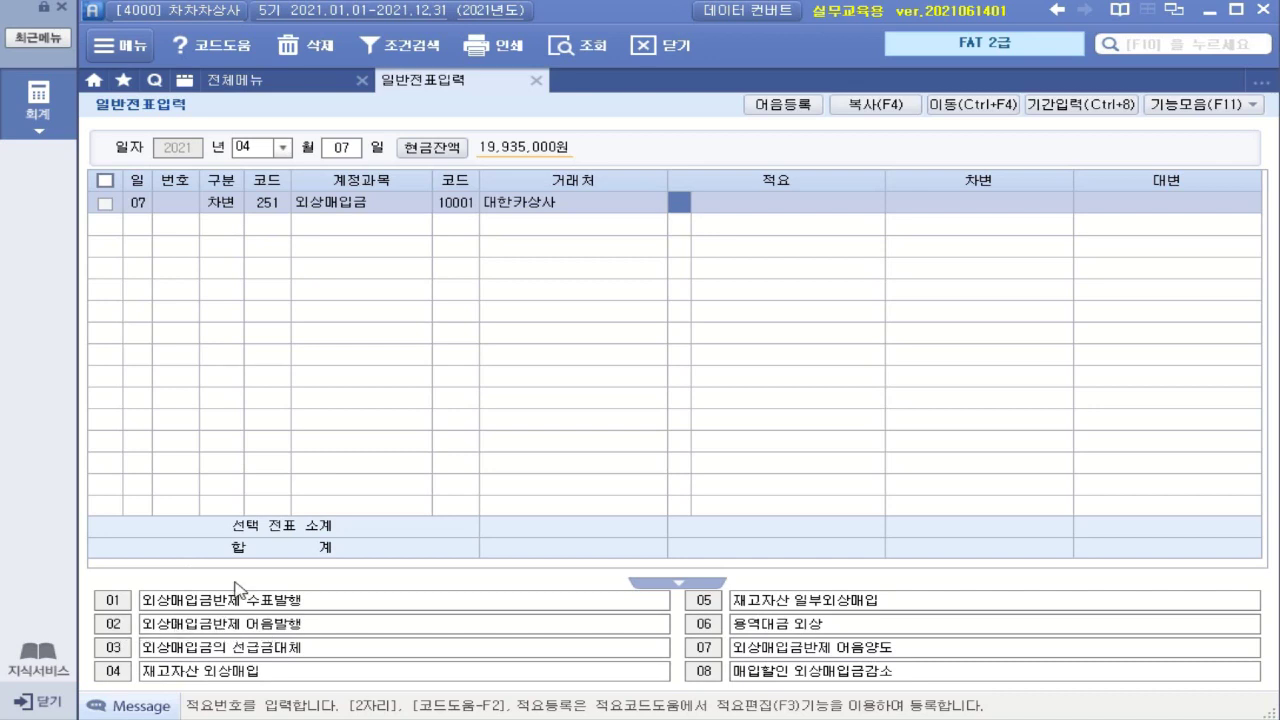
Step: Set the debit line's summary to 02 외상매입금반제 어음발행 and its amount to 5,000,000
text(5)
key(Return)
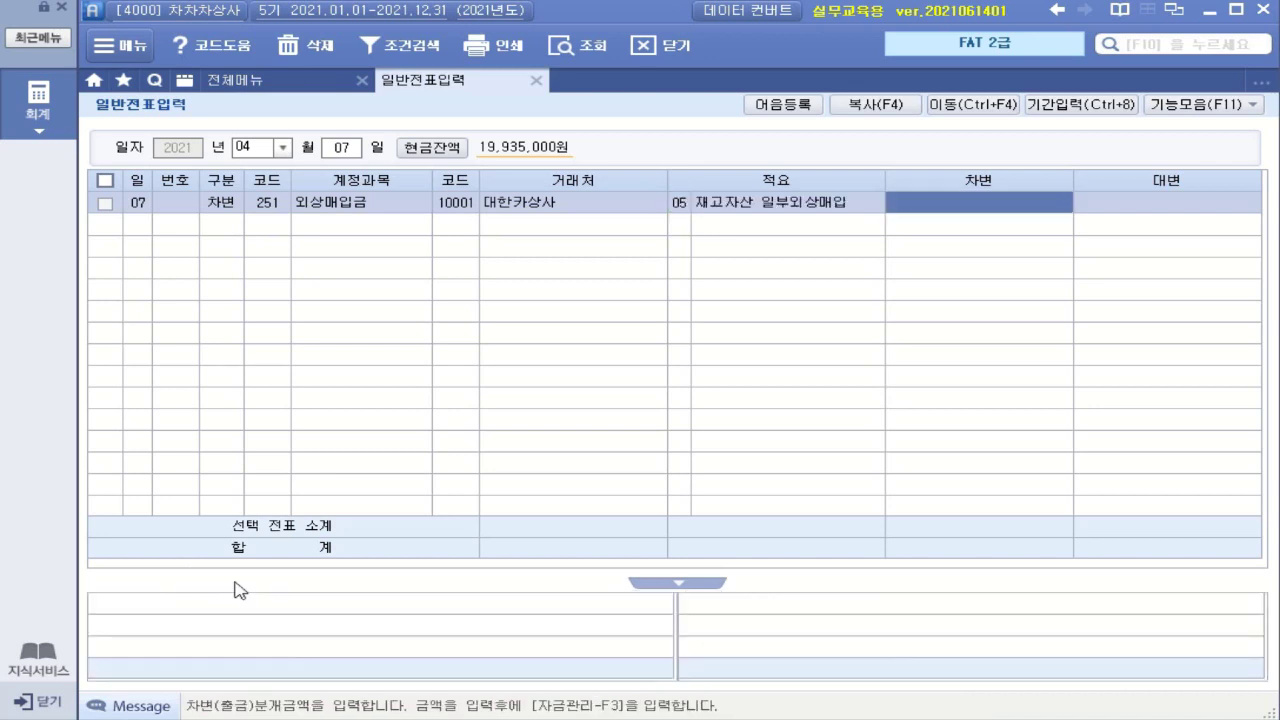
key(Left)
text(2)
key(Return)
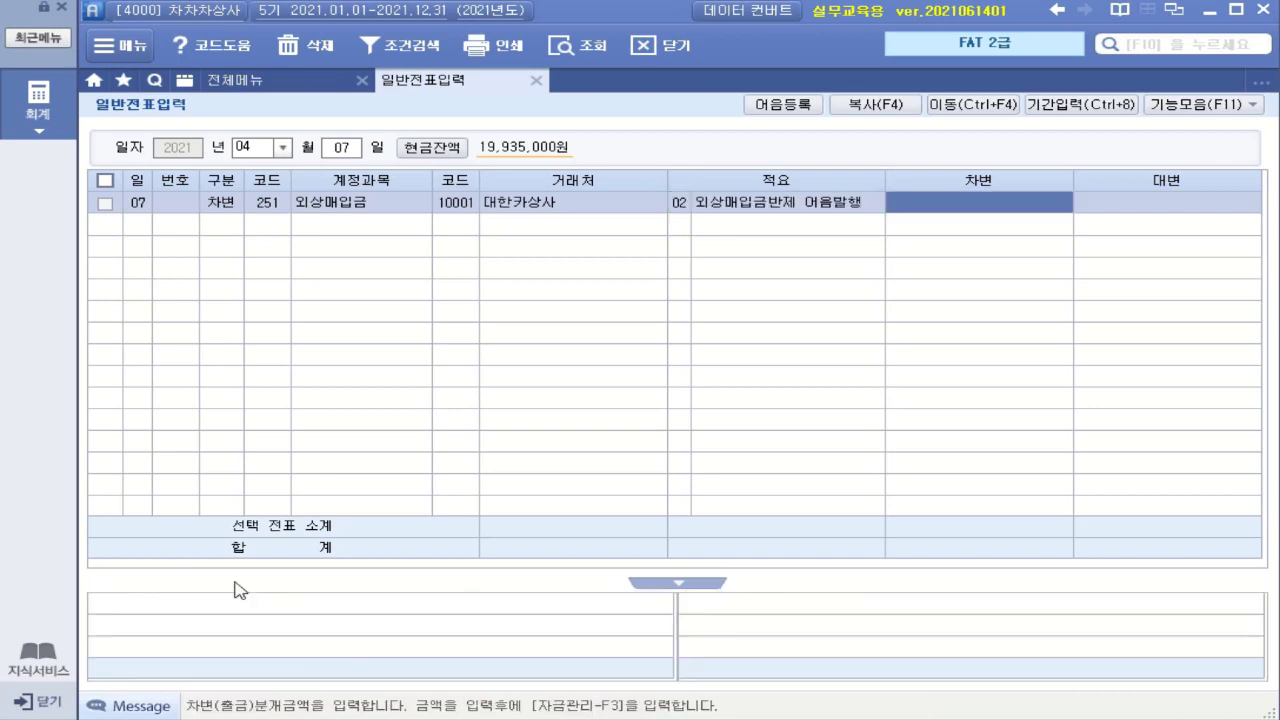
text(5000000)
key(Return)
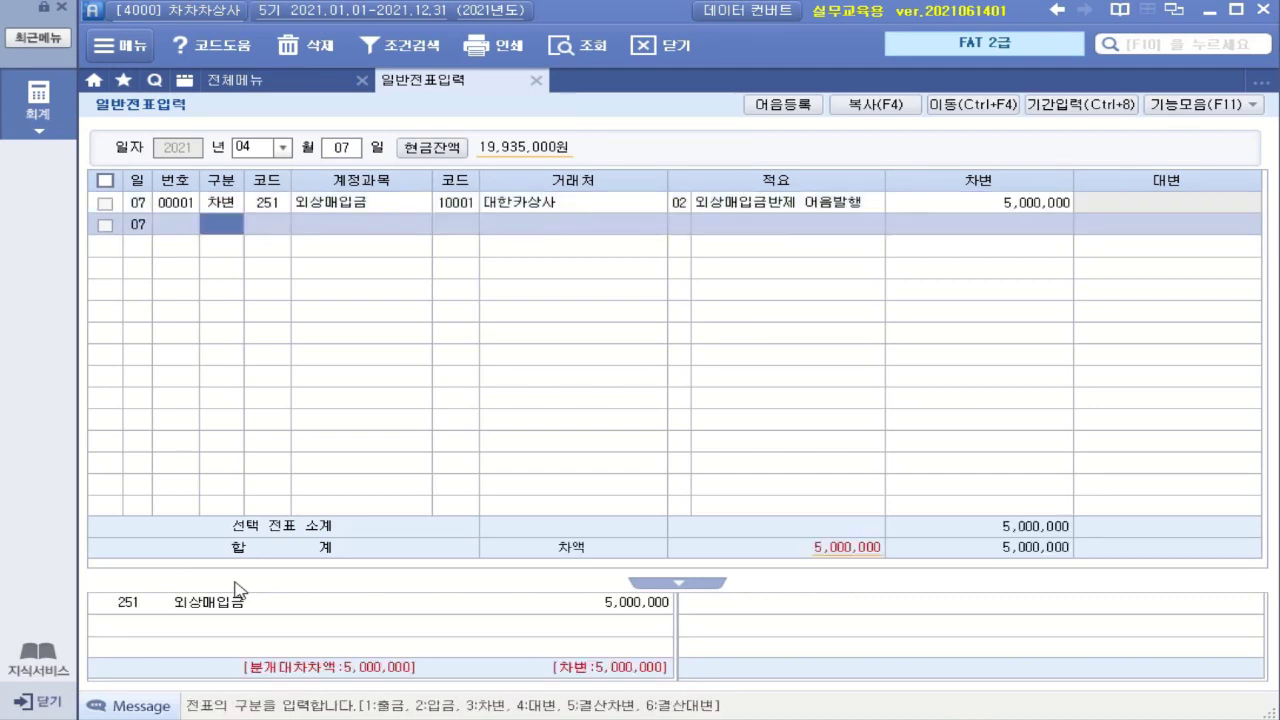
Step: Add a credit line for account 252 지급어음 with vendor 10001 대한카상사
text(4)
key(Return)
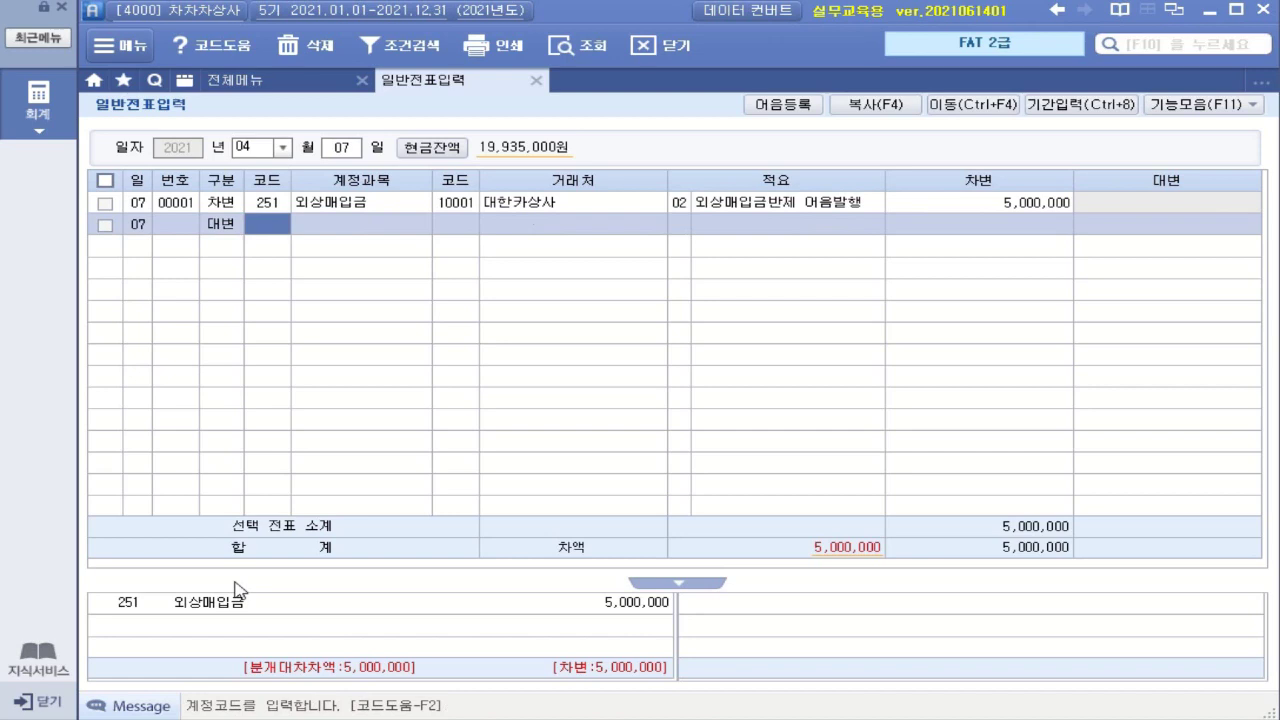
text(252)
key(Return)
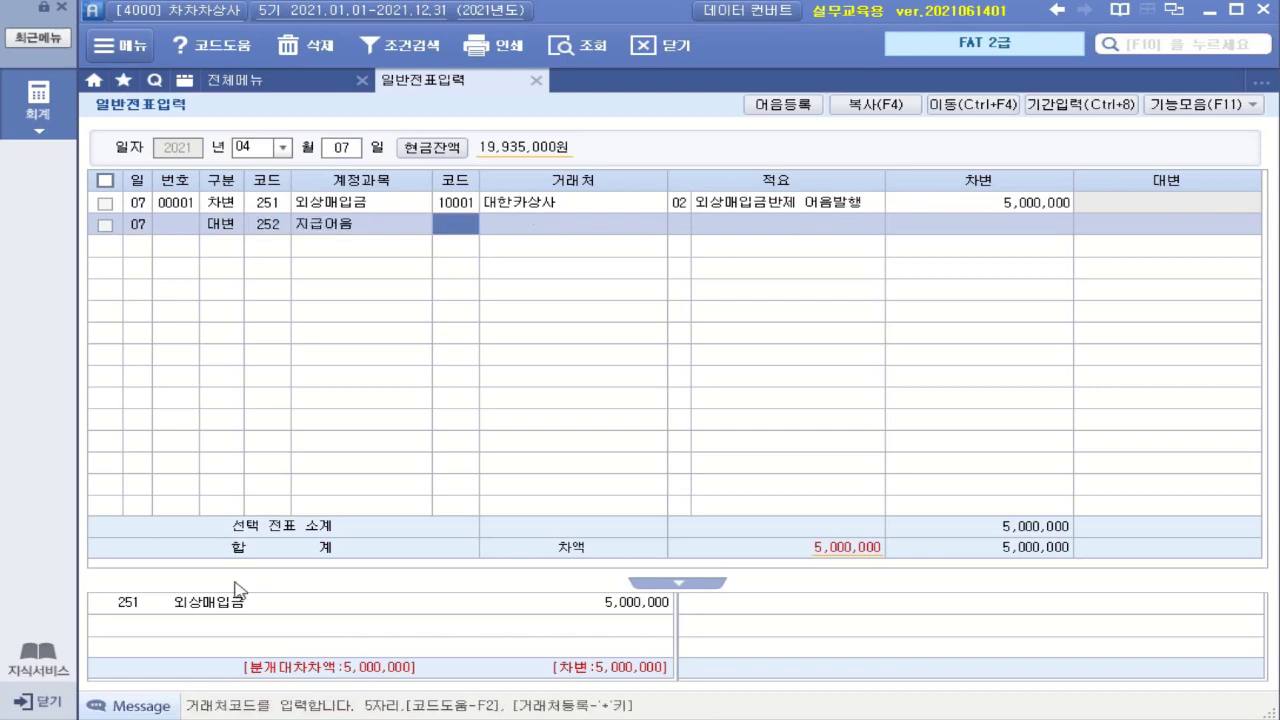
text(1001)
key(Return)
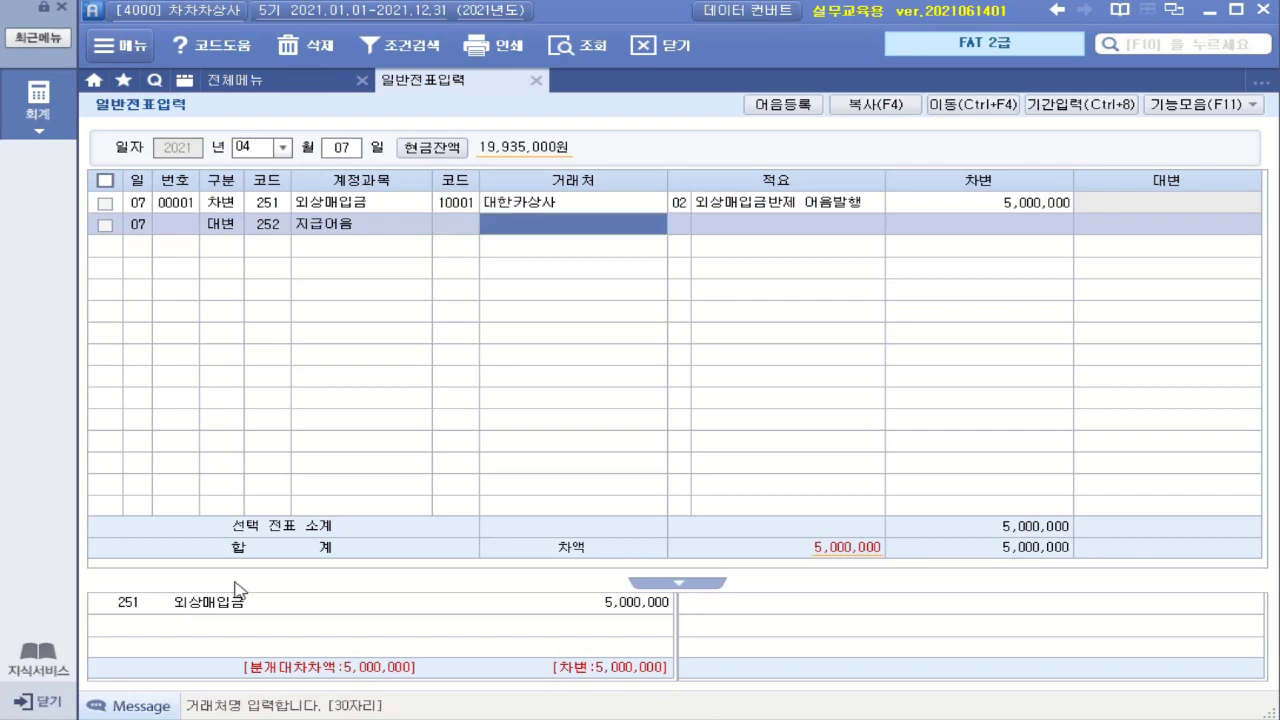
key(Left)
text(10001)
key(Return)
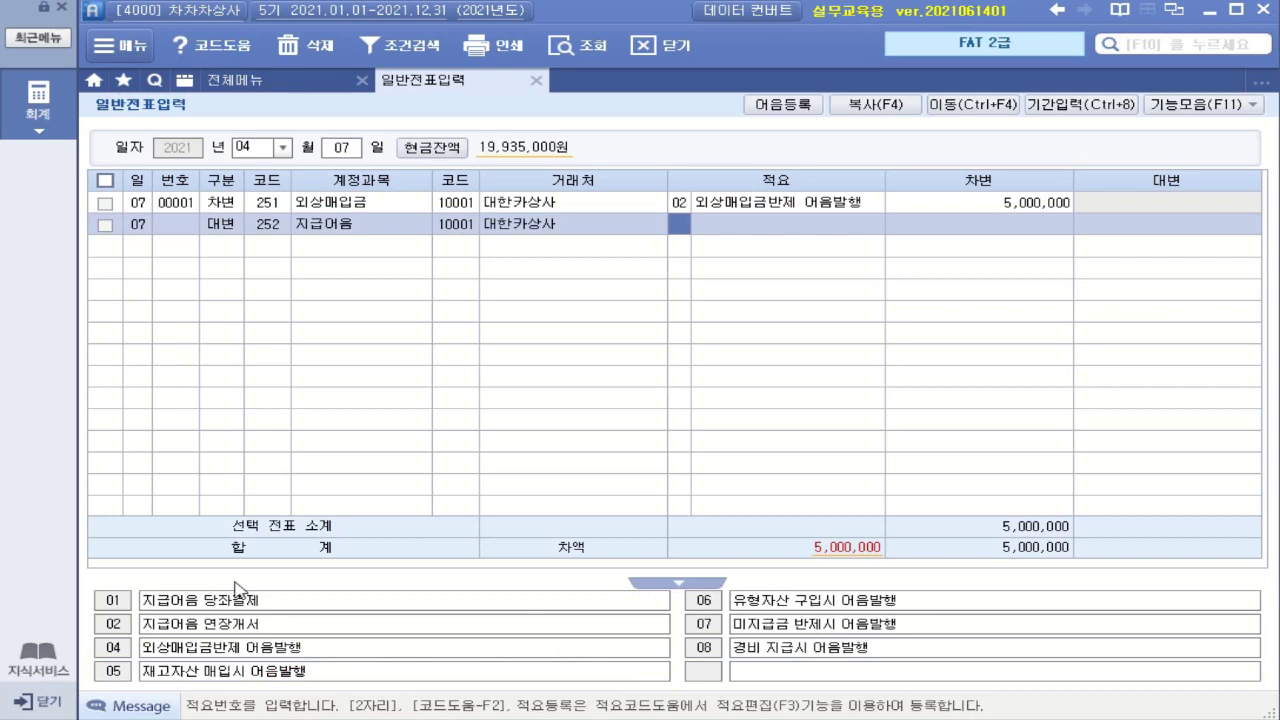
Step: Enter 5,000,000 for the 지급어음 credit line through funds management (자금관리) and assign note number 주나35123101
key(Return)
text(5000000)
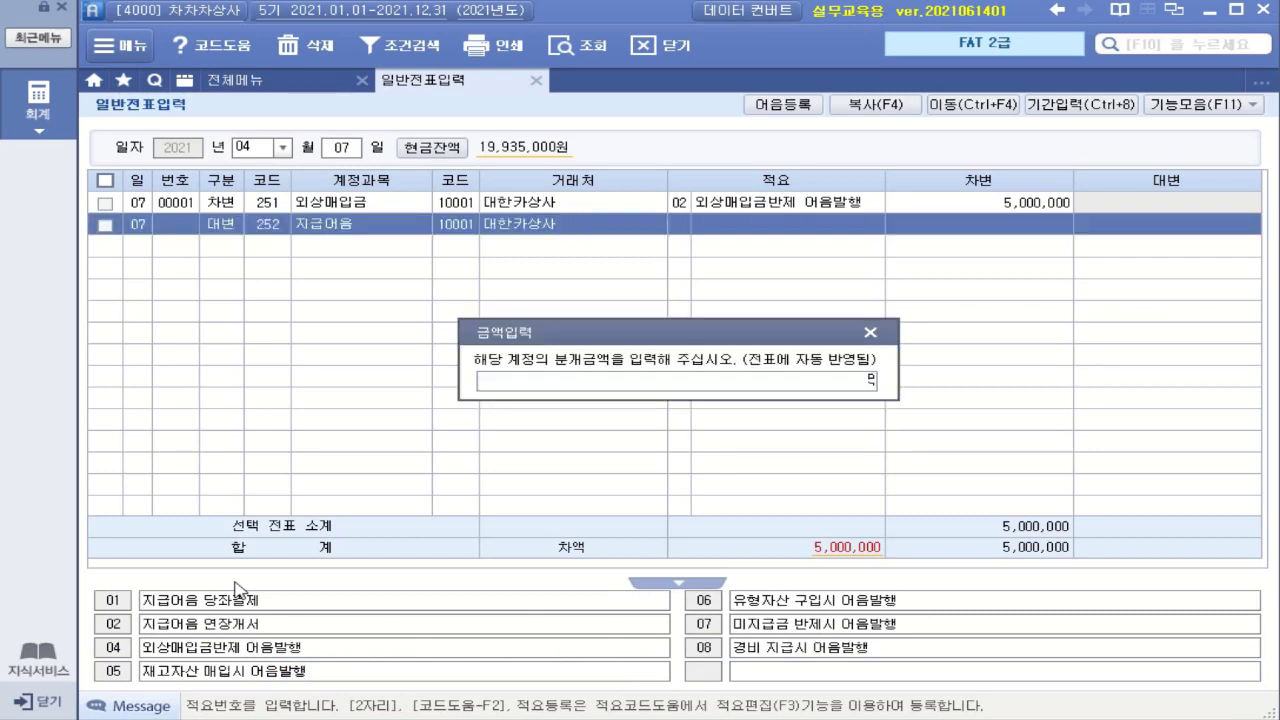
key(Return)
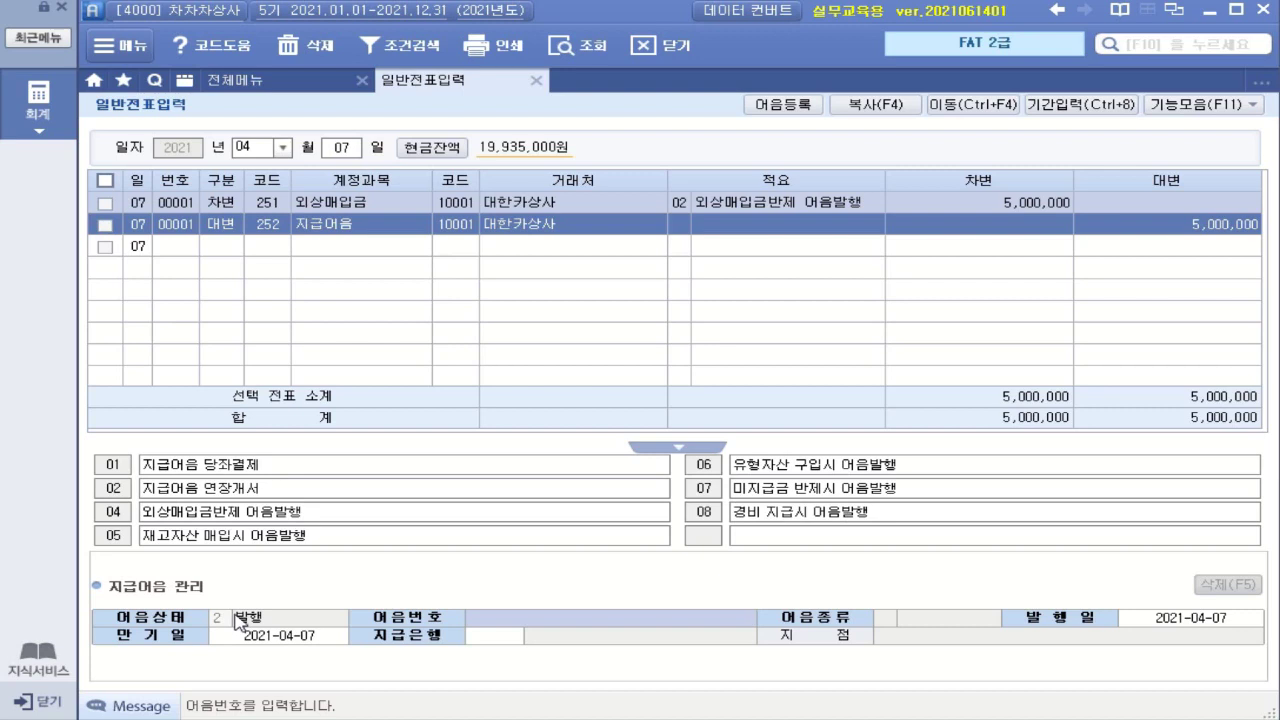
key(F2)
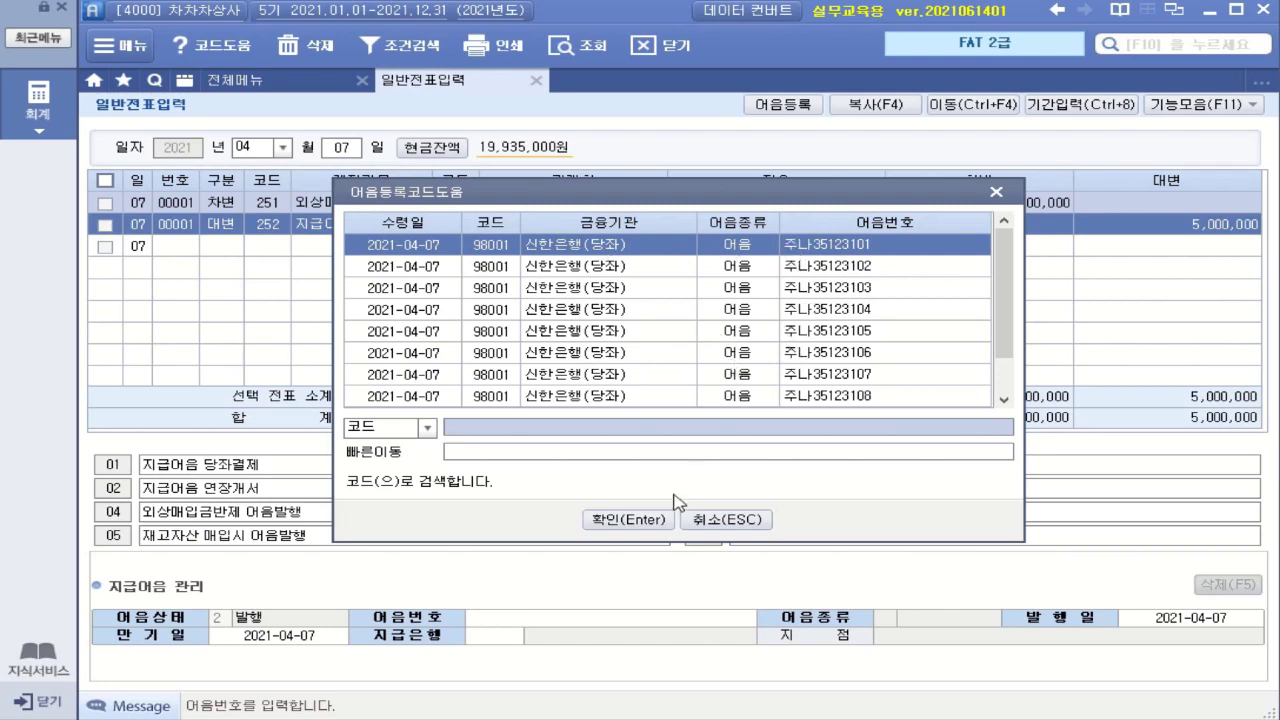
click(628, 519)
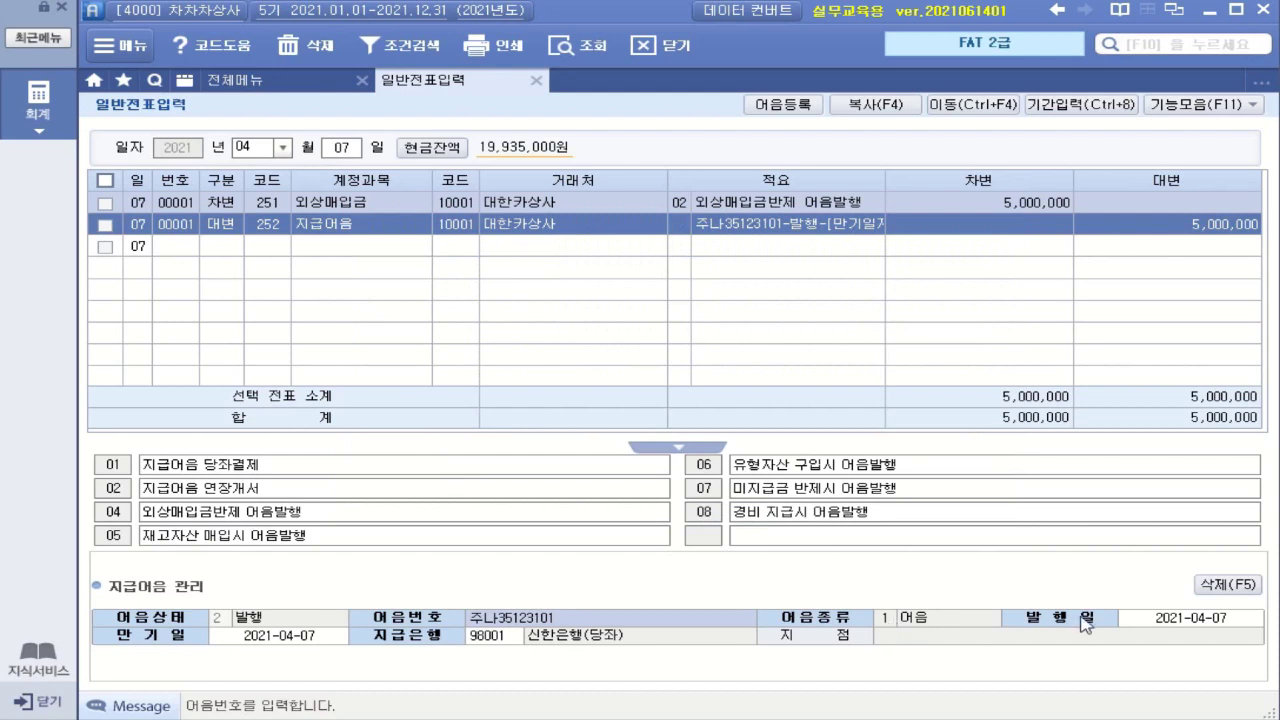
Step: Set the issued note's maturity date (만기일) to 2021-05-27, keeping 98001 신한은행(당좌) as the paying bank
click(1138, 620)
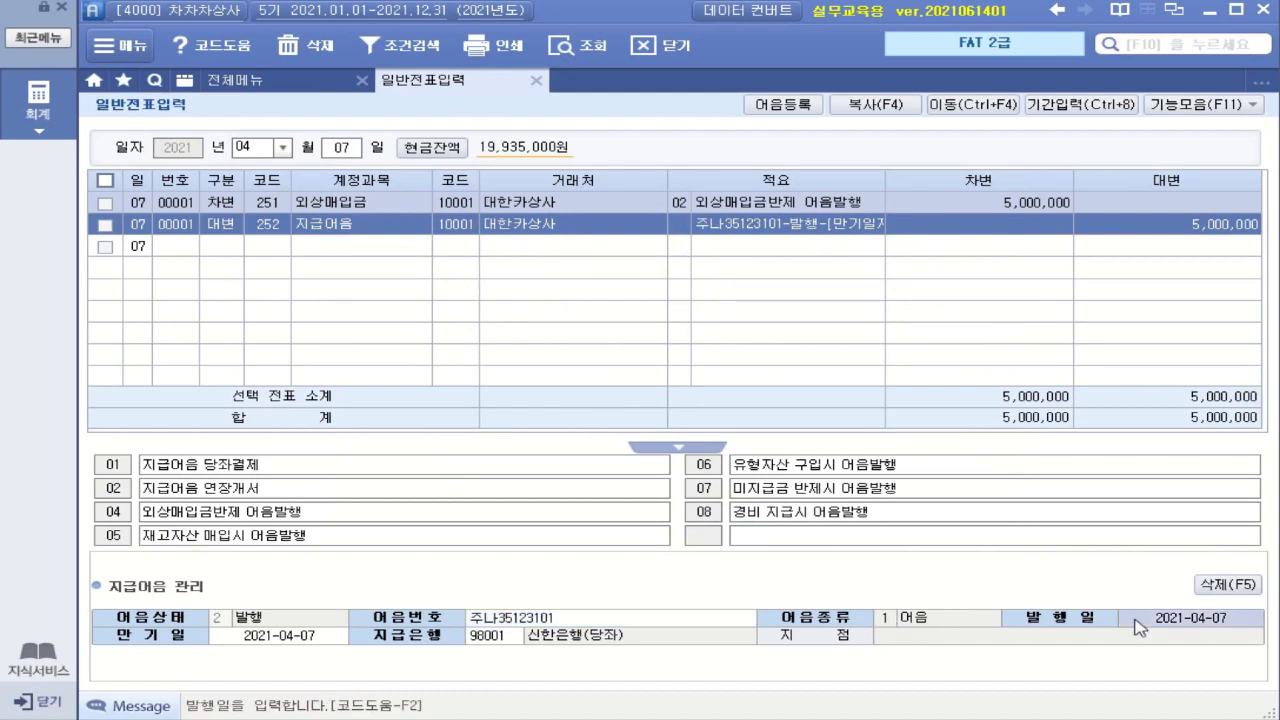
click(320, 642)
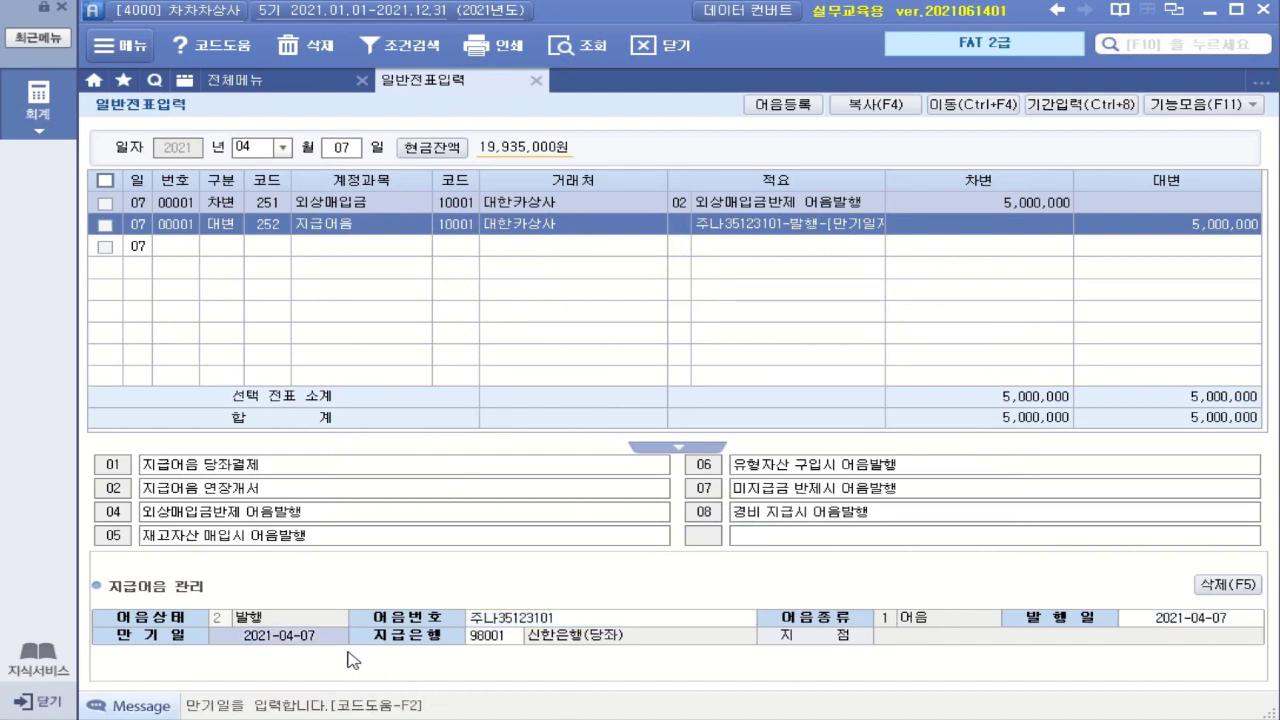
text(2021-05-2)
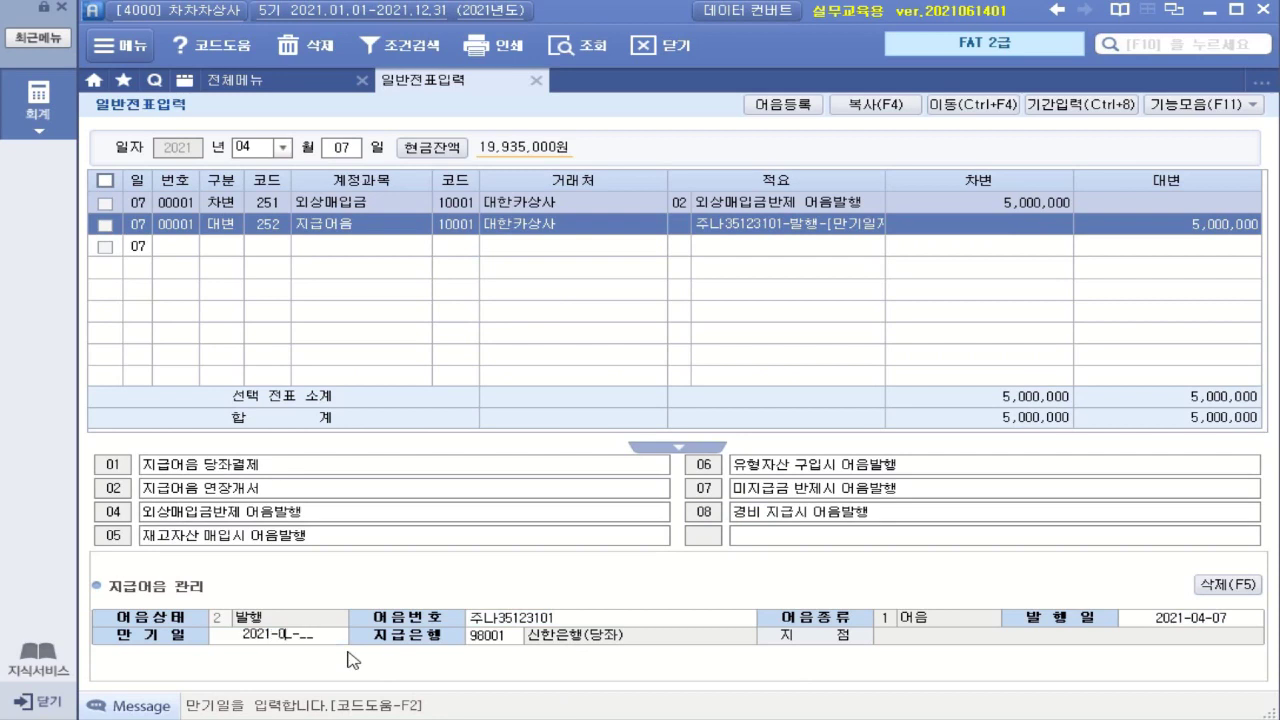
text(7)
key(Return)
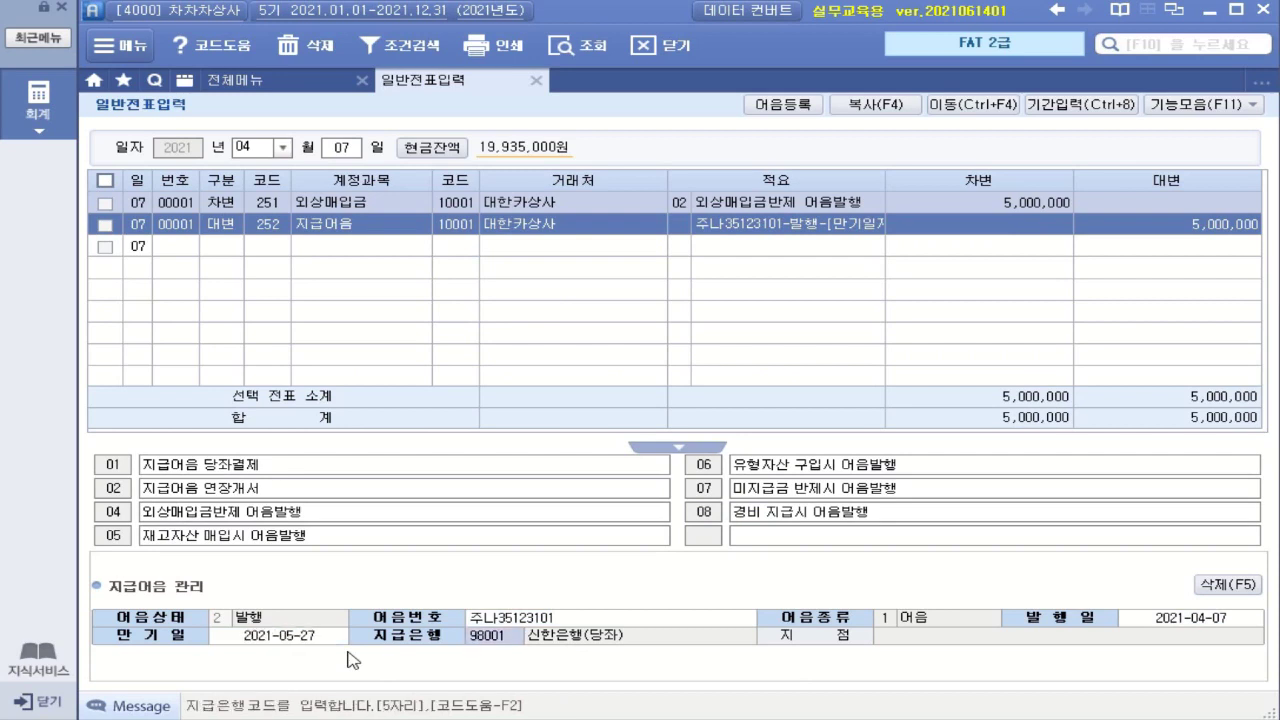
key(Return)
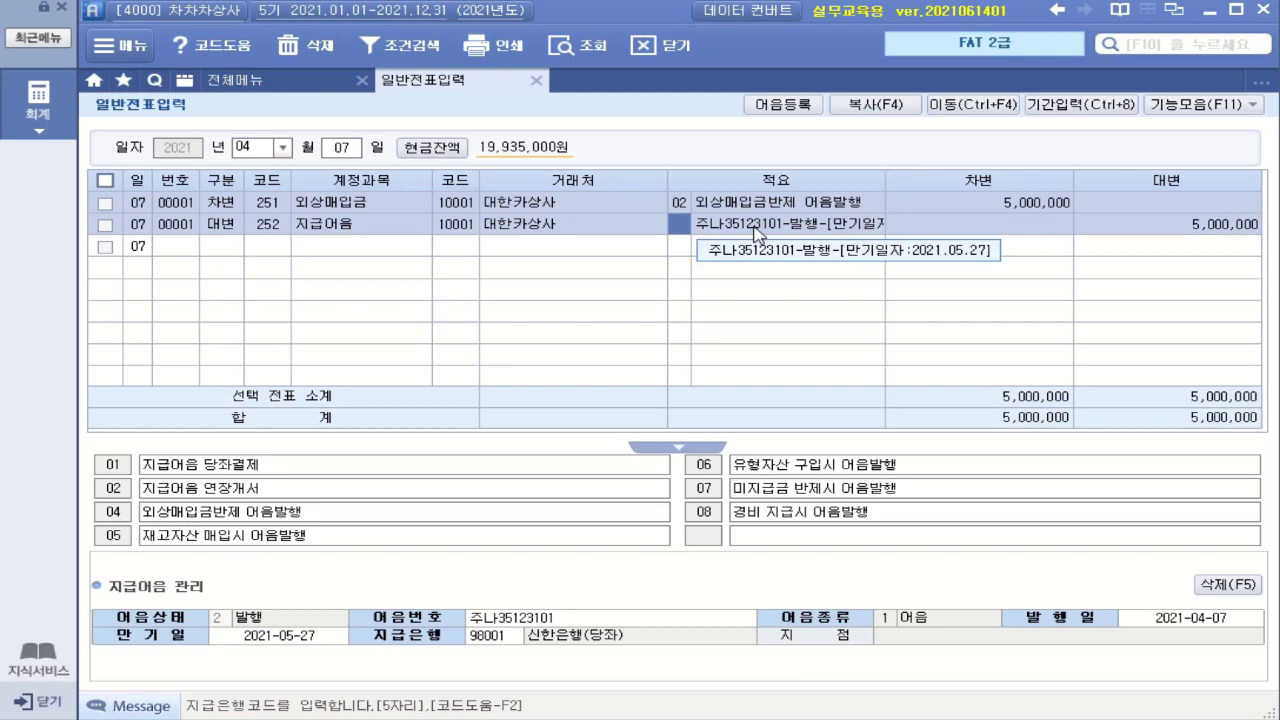
key(Return)
click(646, 230)
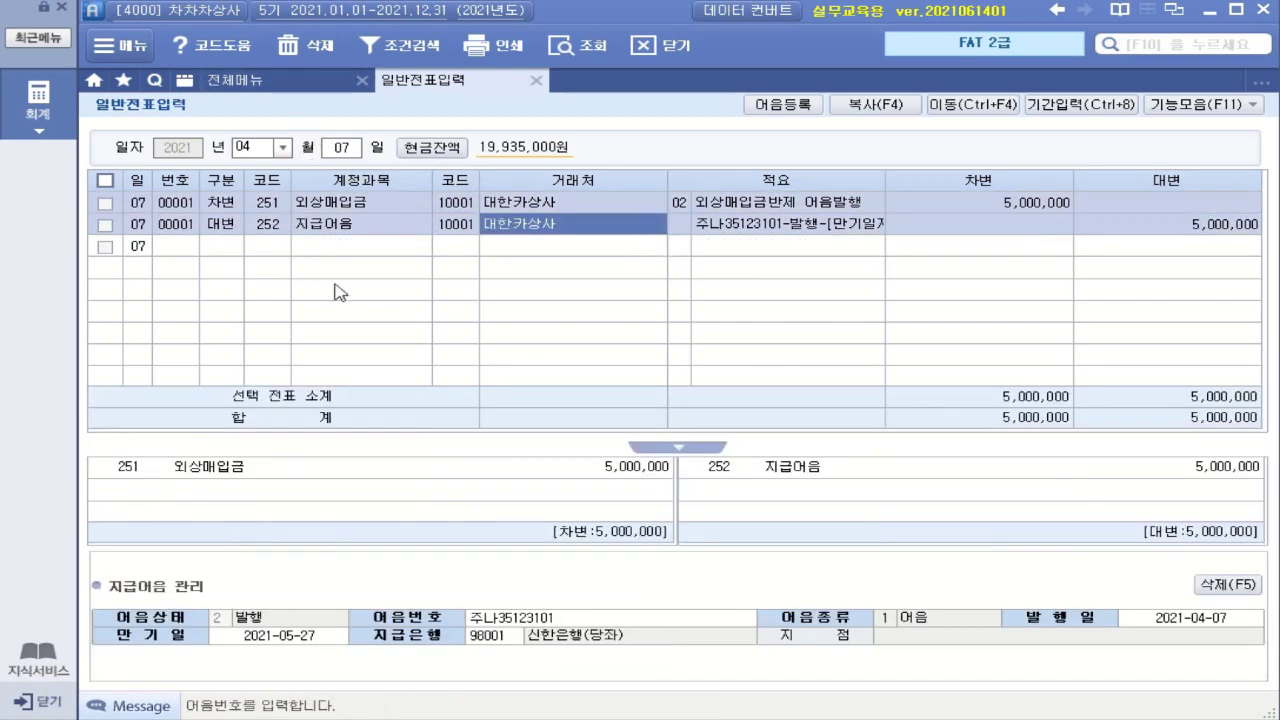
Step: Query the notes payable status (지급어음현황) for maturities from 2021-01-01 to 2021-12-31, covering all vendors
click(255, 82)
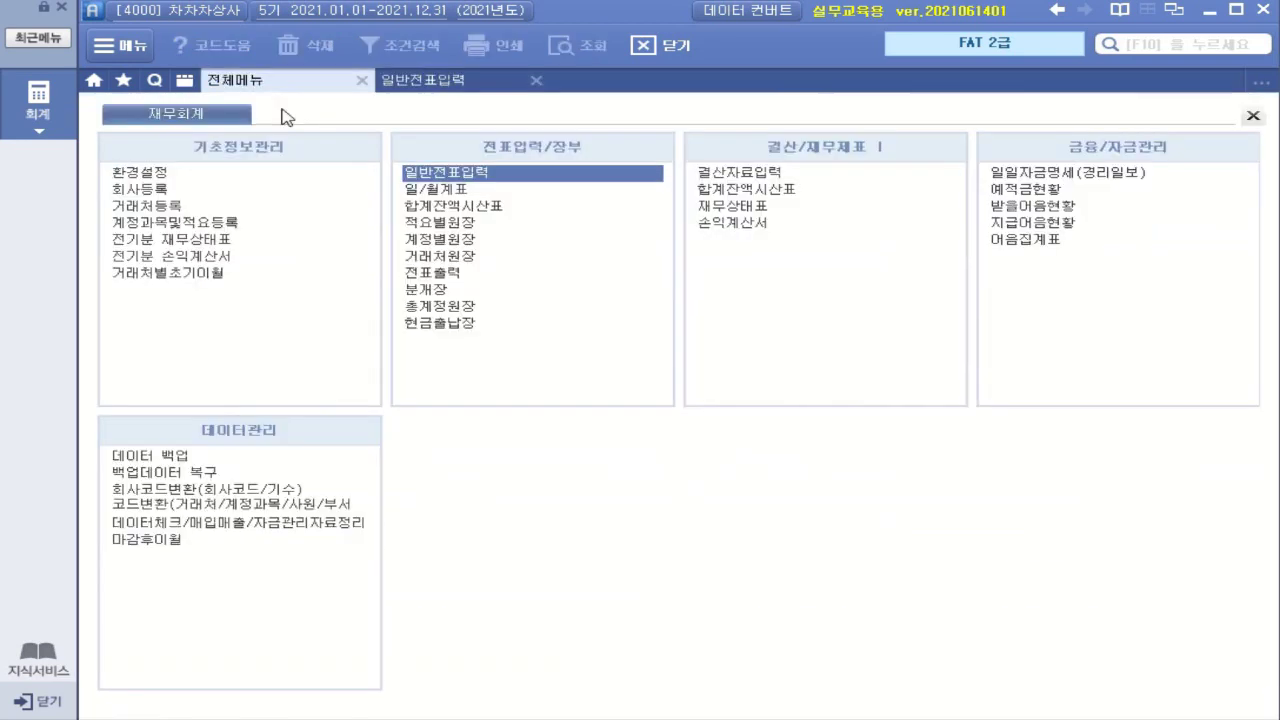
click(1045, 225)
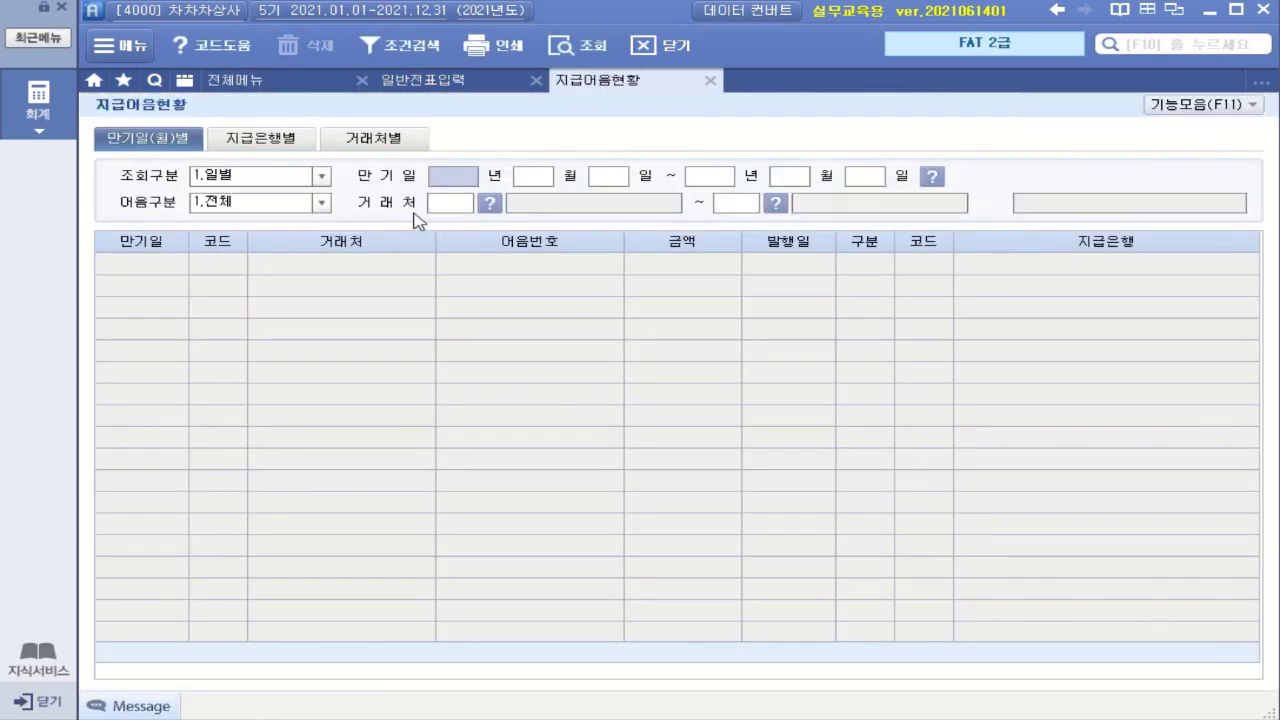
key(Return)
key(Return)
key(Return)
key(Return)
key(Return)
key(Return)
key(Return)
key(Return)
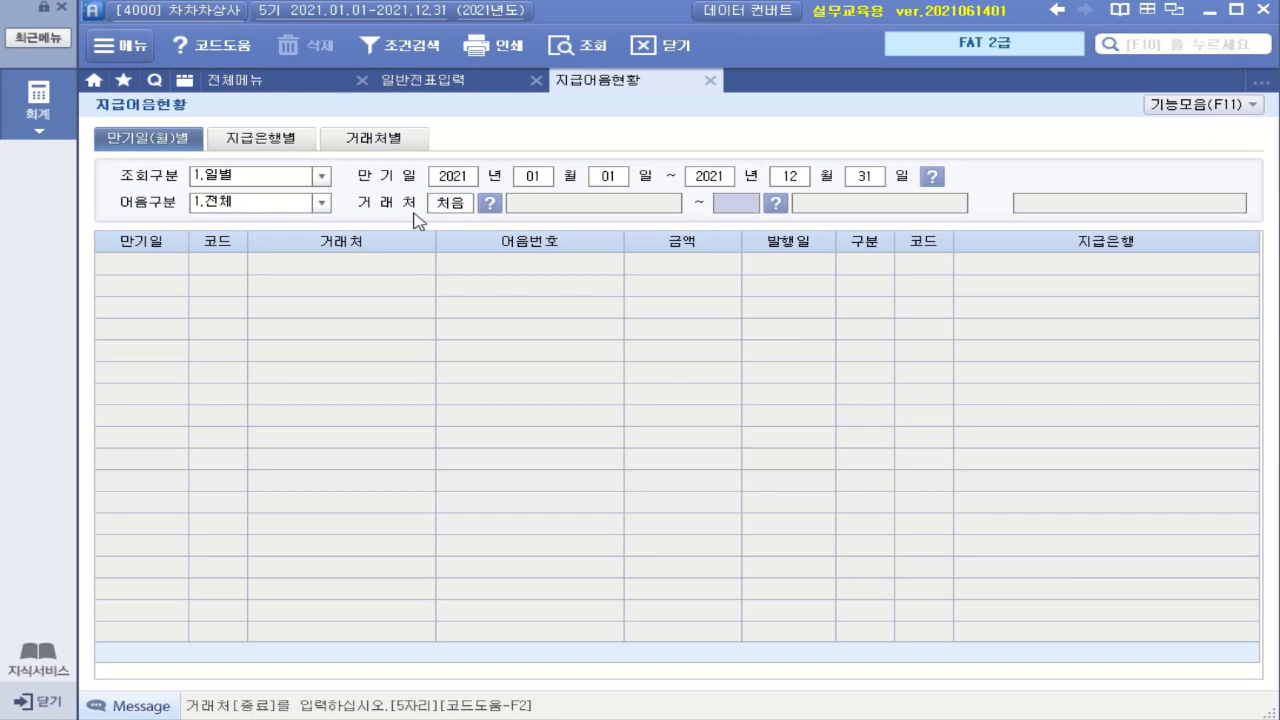
key(Return)
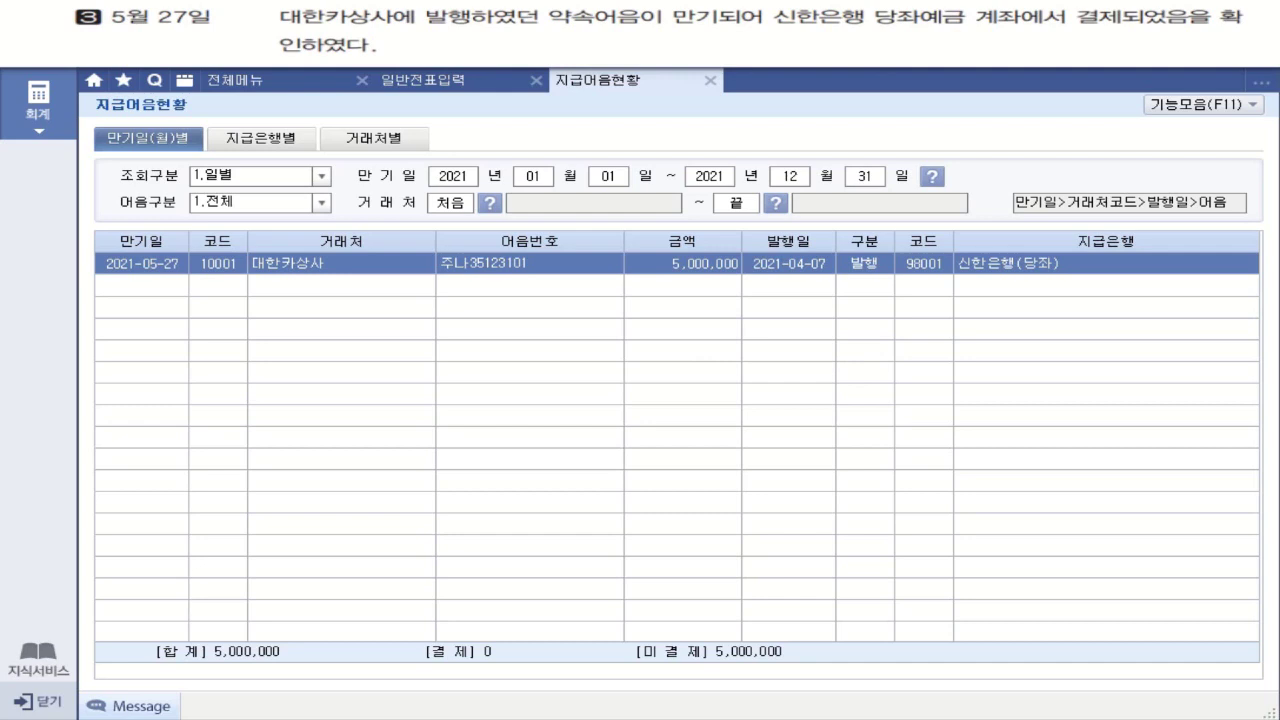
mouse_move(692, 26)
mouse_down()
mouse_move(678, 32)
mouse_move(720, 46)
mouse_up()
drag(808, 38, 995, 36)
drag(1081, 38, 1168, 40)
mouse_move(370, 42)
mouse_down()
mouse_move(318, 4)
mouse_move(362, 44)
mouse_up()
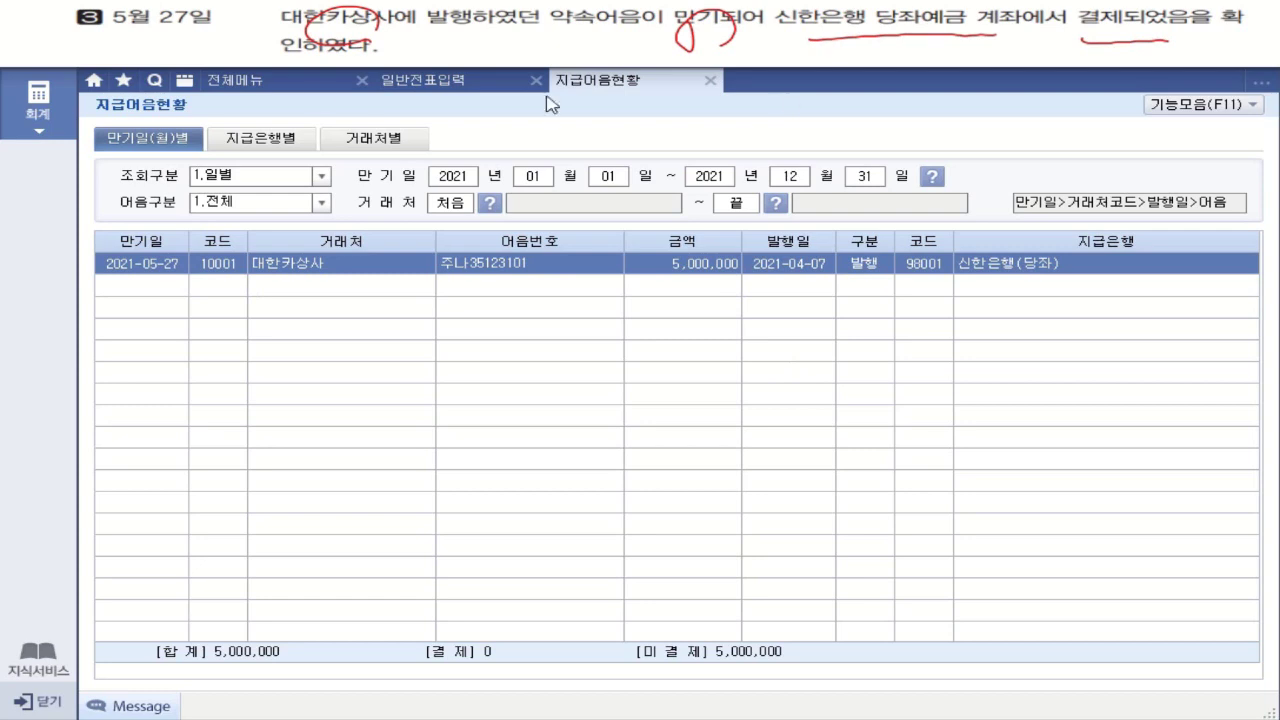
Step: Return to general voucher entry (일반전표입력) and set the voucher date to May 24 (05-24)
click(434, 82)
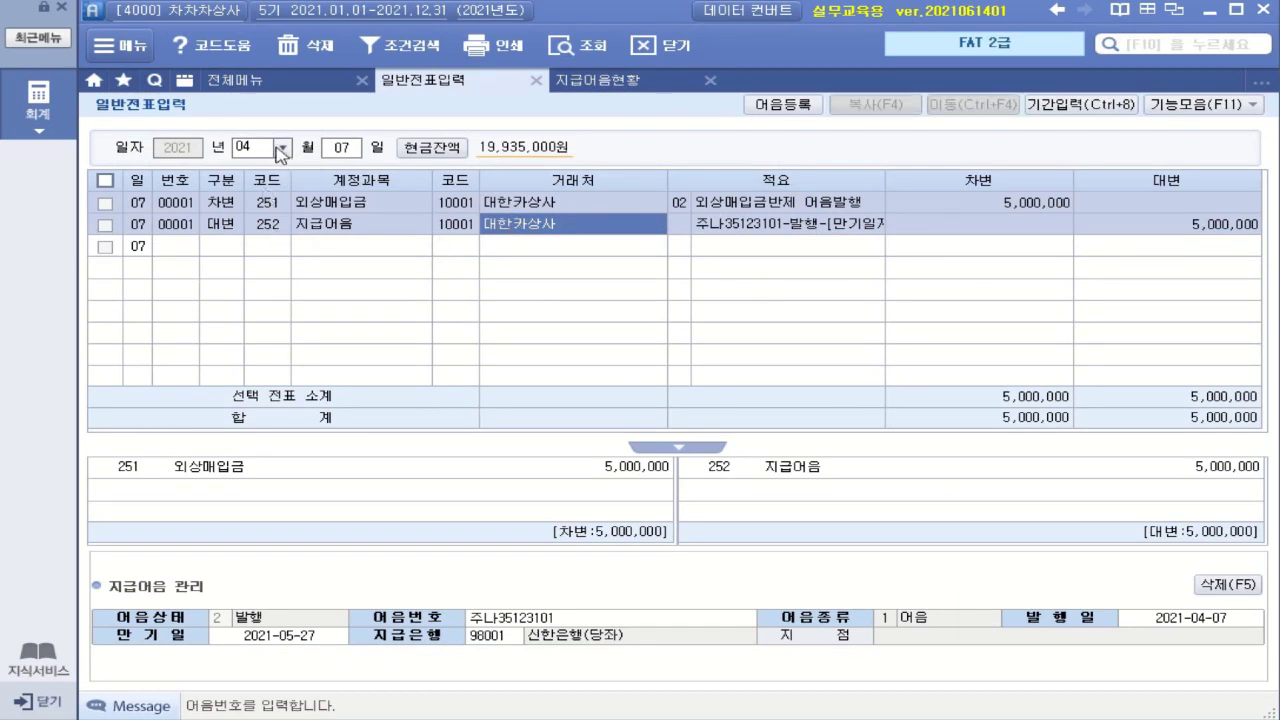
click(283, 147)
click(244, 225)
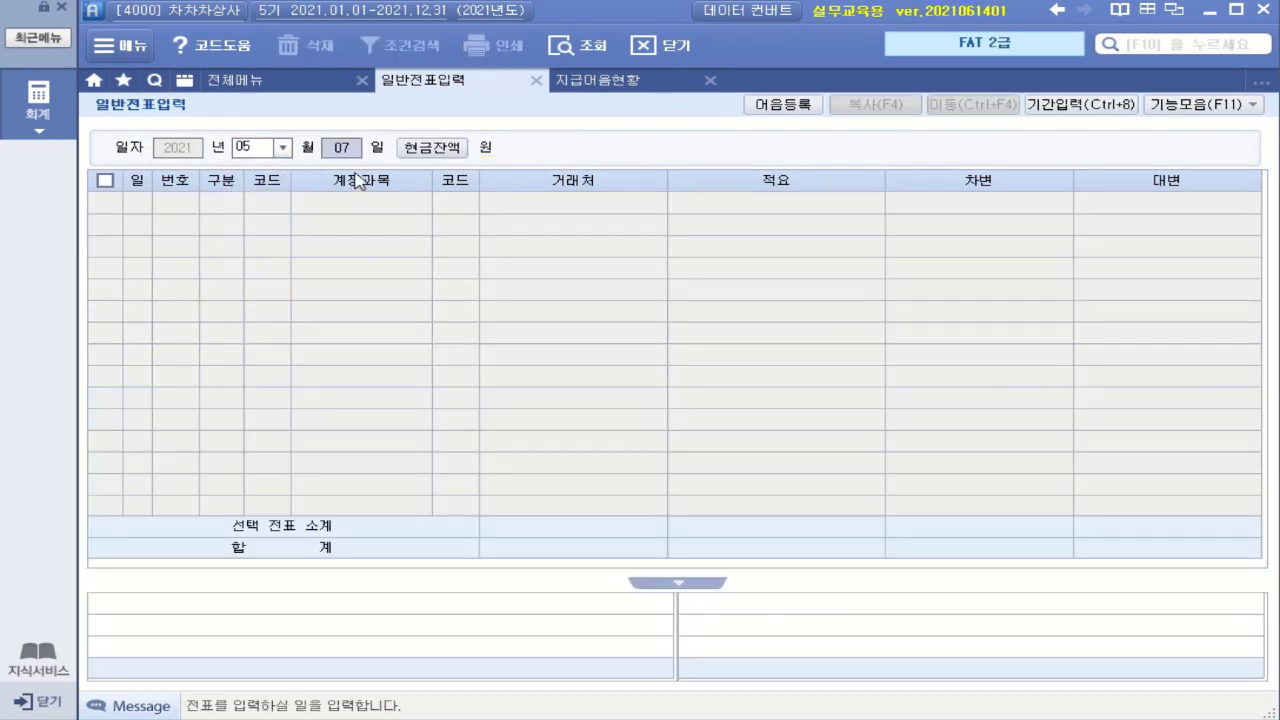
text(24)
key(Return)
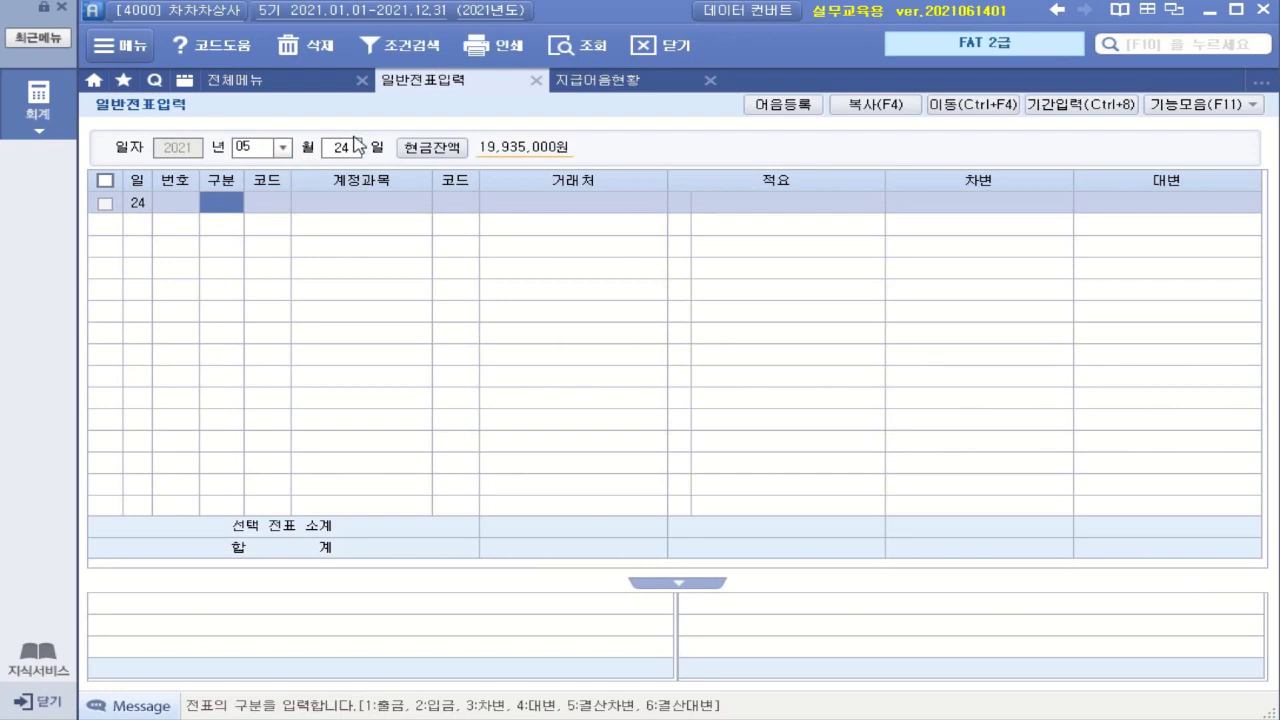
Step: Add a debit line for account 252 지급어음 with vendor 대한카상사 to the May voucher
text(3)
key(Return)
text(252)
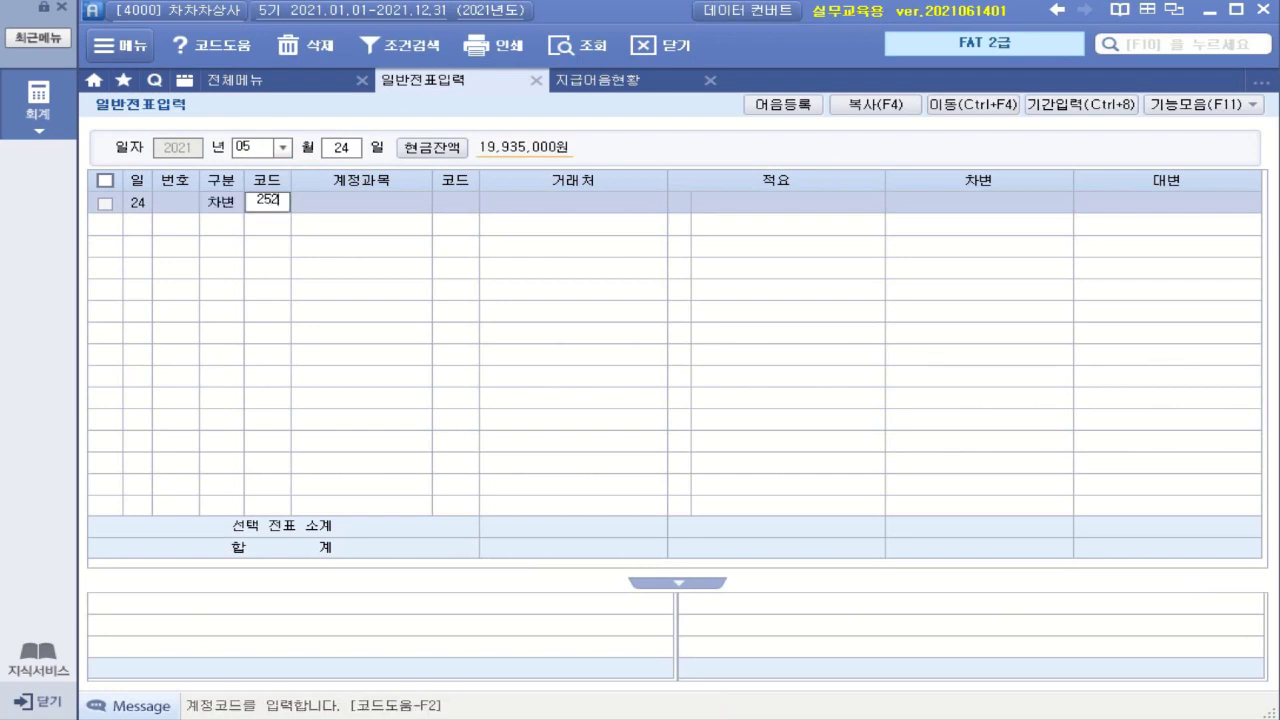
key(Return)
text(댕)
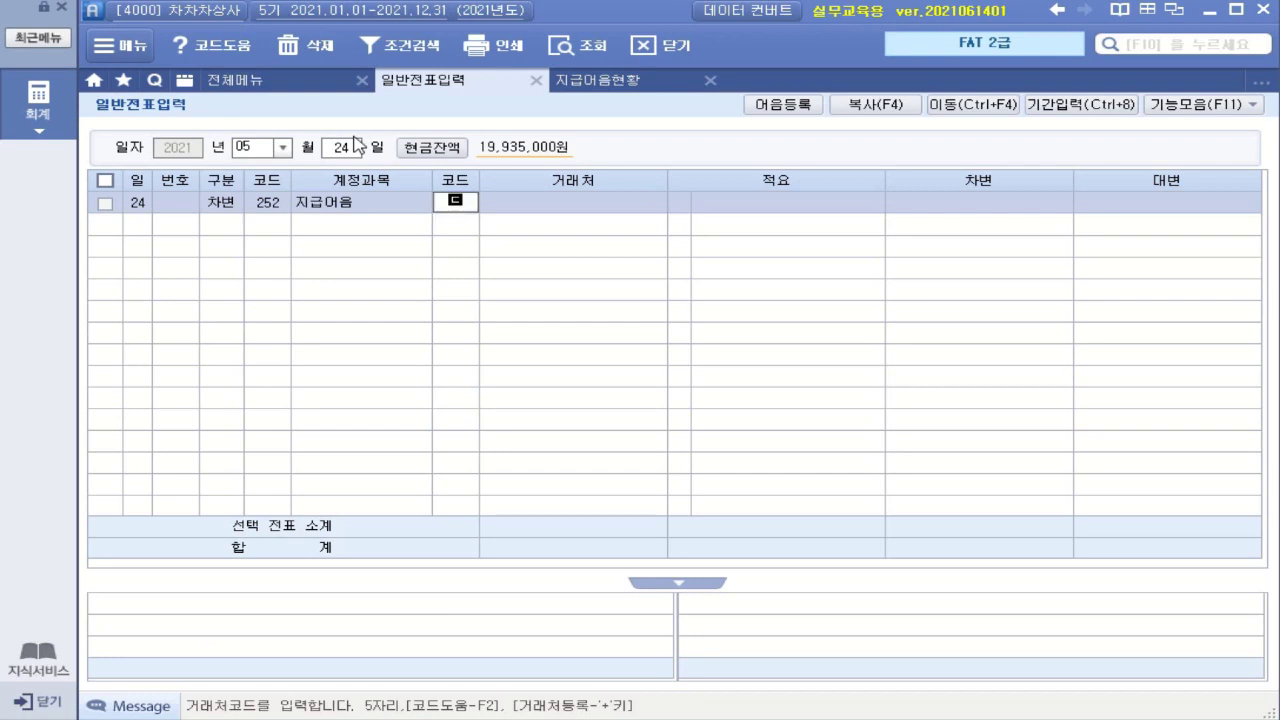
text(한)
key(Return)
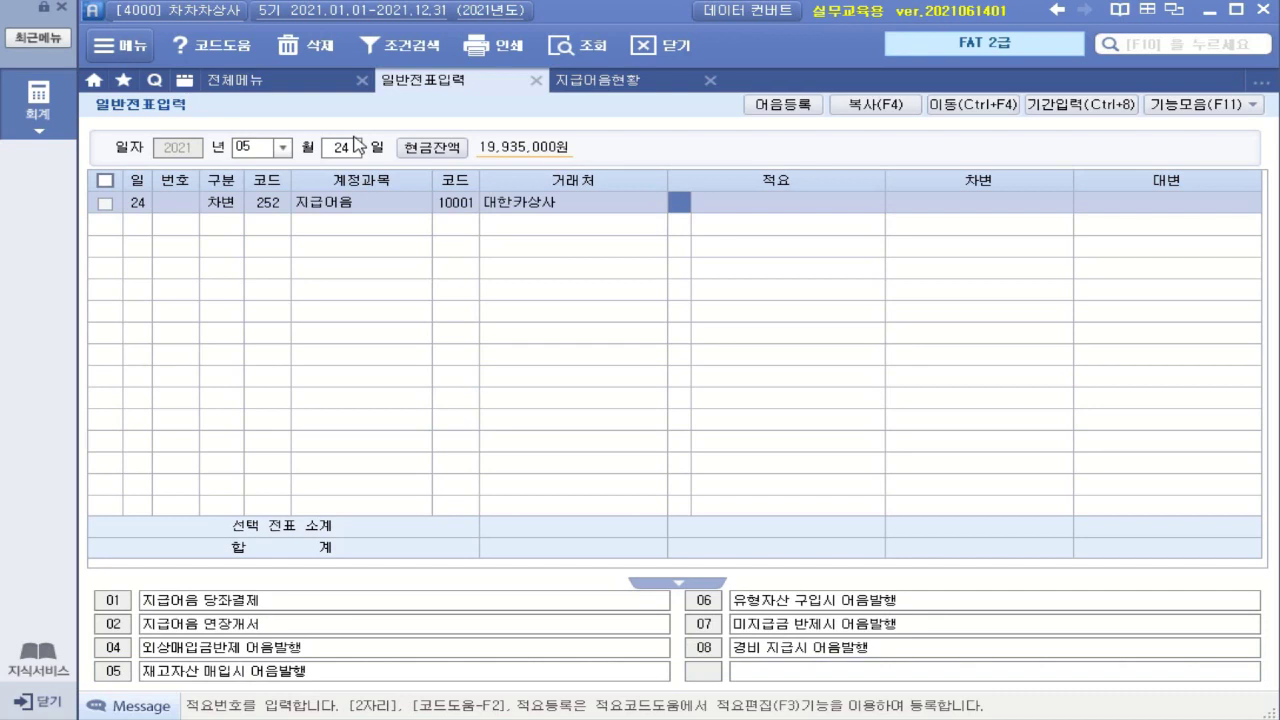
Step: Set the amount of the 지급어음 debit line for 대한카상사 to 5,000,000
key(Return)
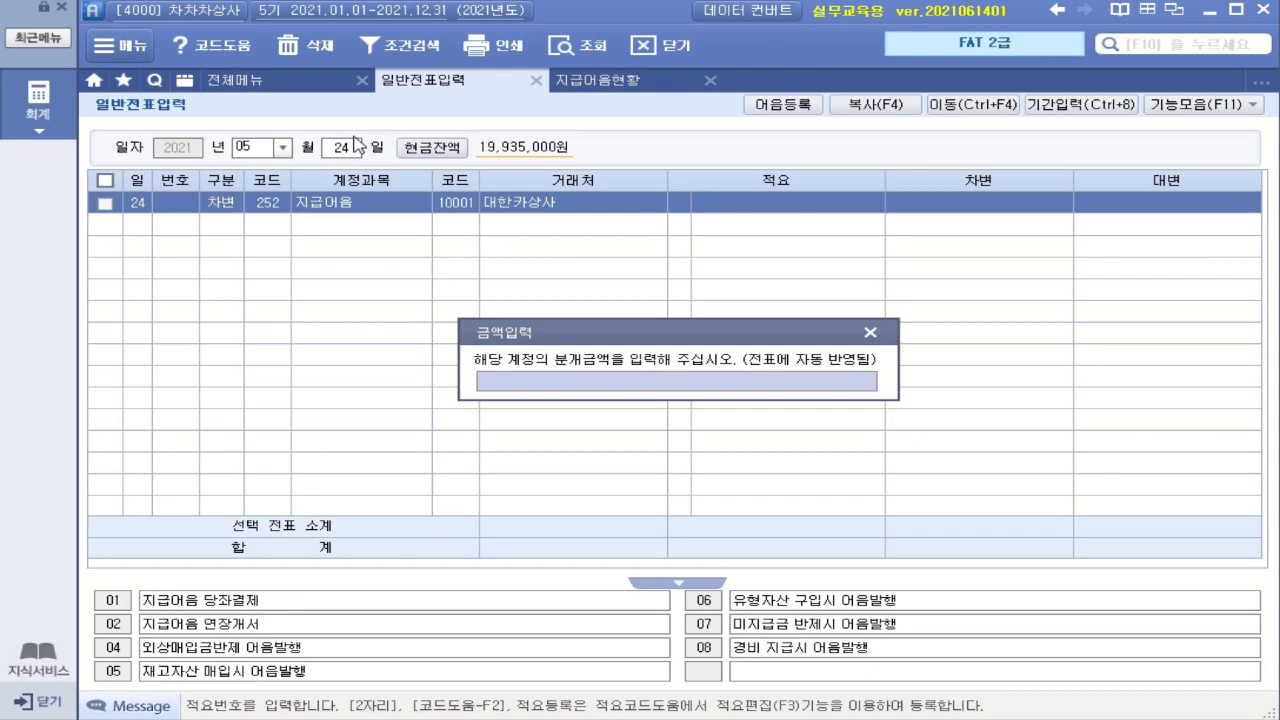
text(5000000)
key(Return)
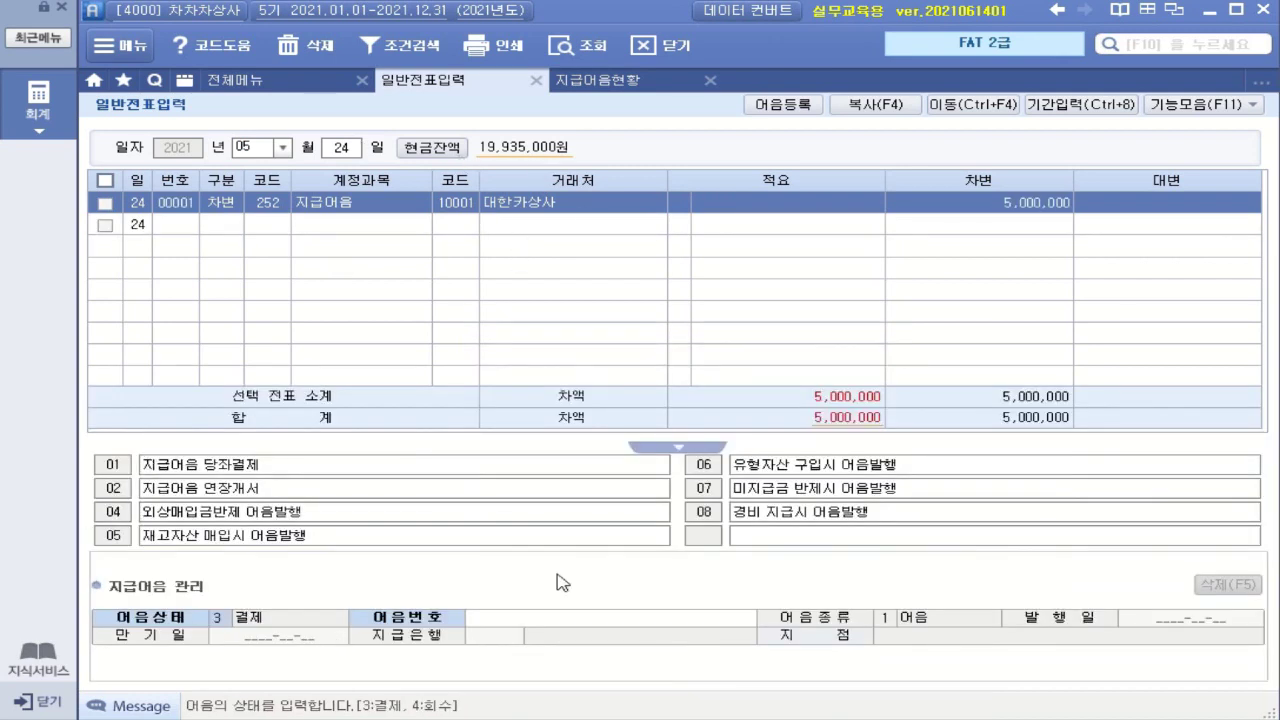
Step: Link the debit line, with note status 3 결제, to the 대한카상사 note issued 2021-04-07 in 지급어음 관리
click(563, 620)
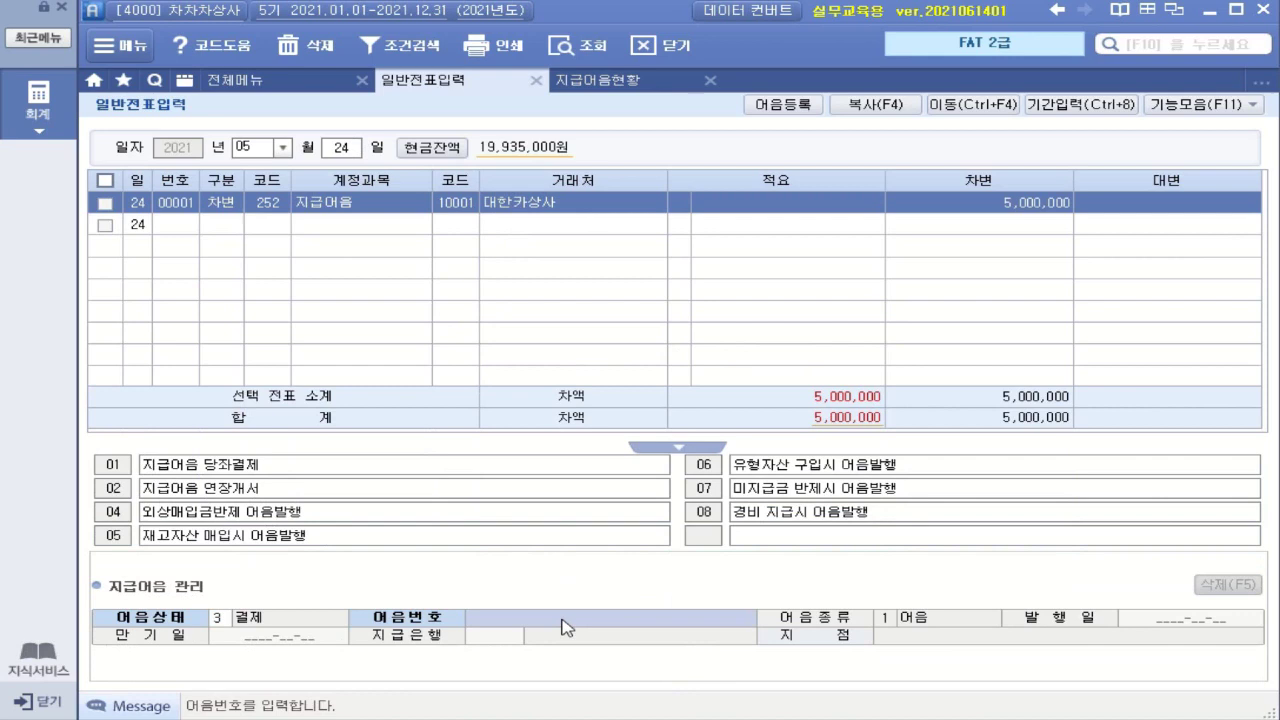
key(F2)
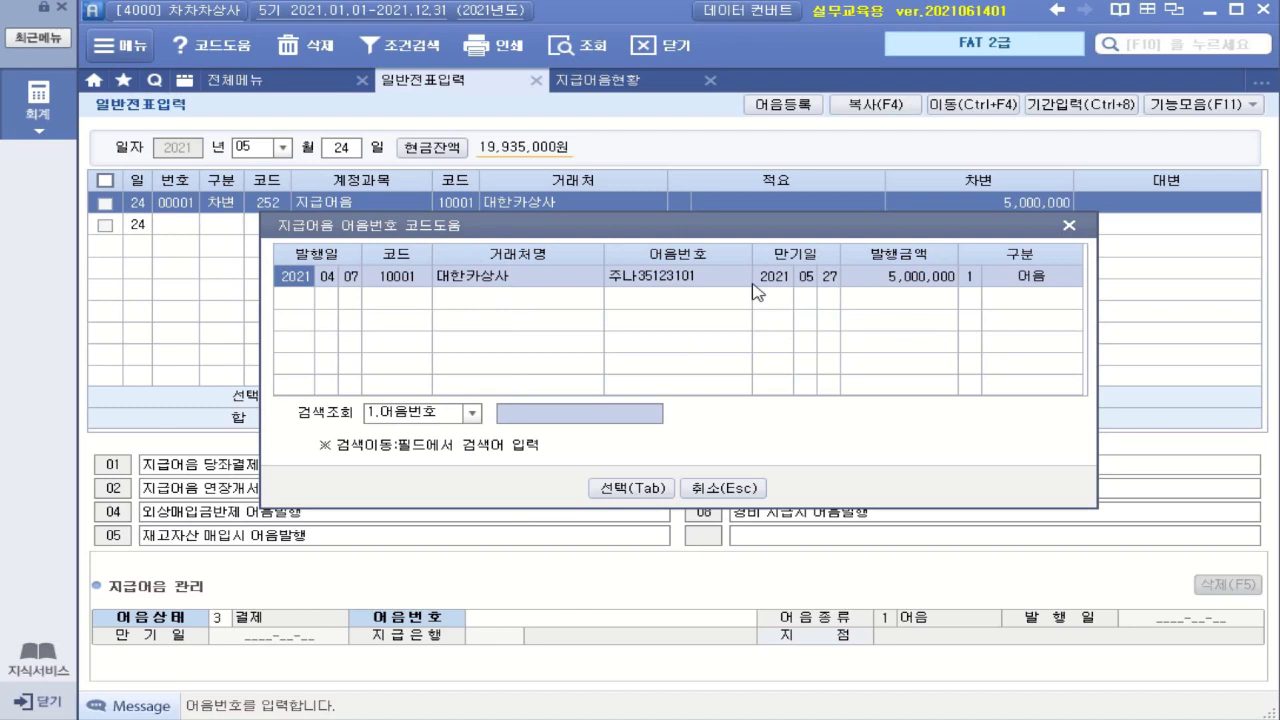
click(922, 278)
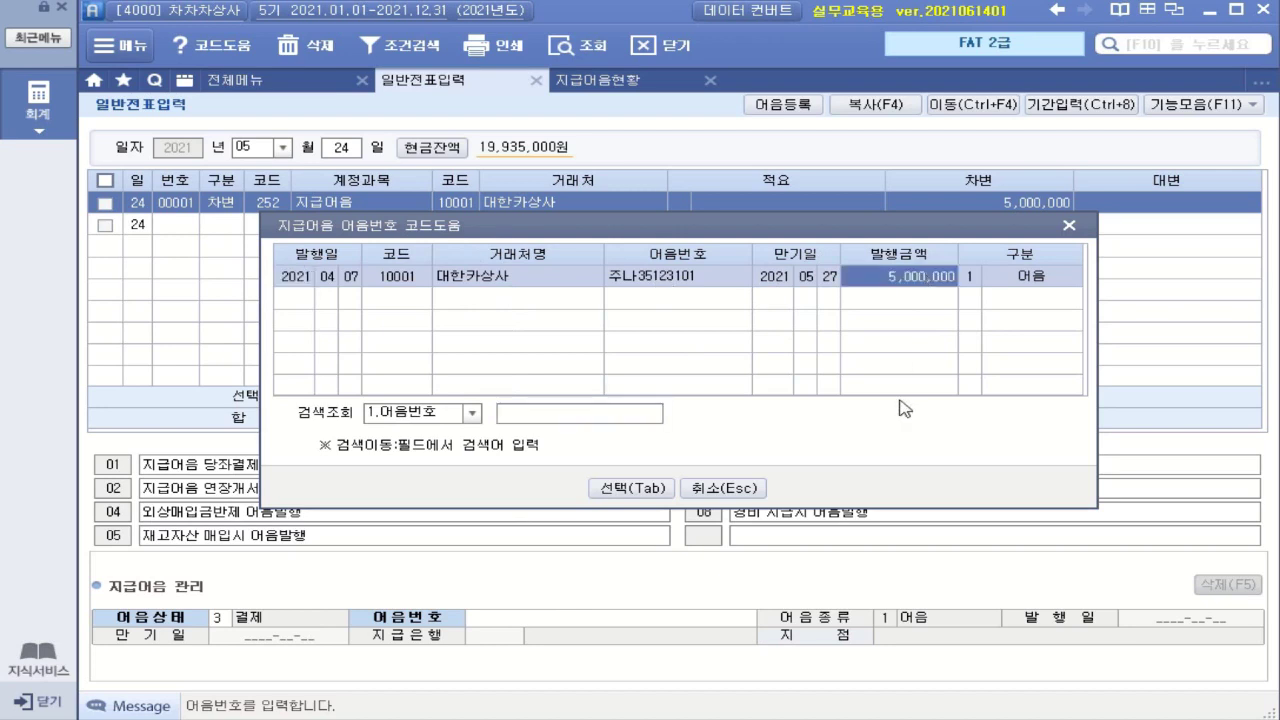
click(630, 489)
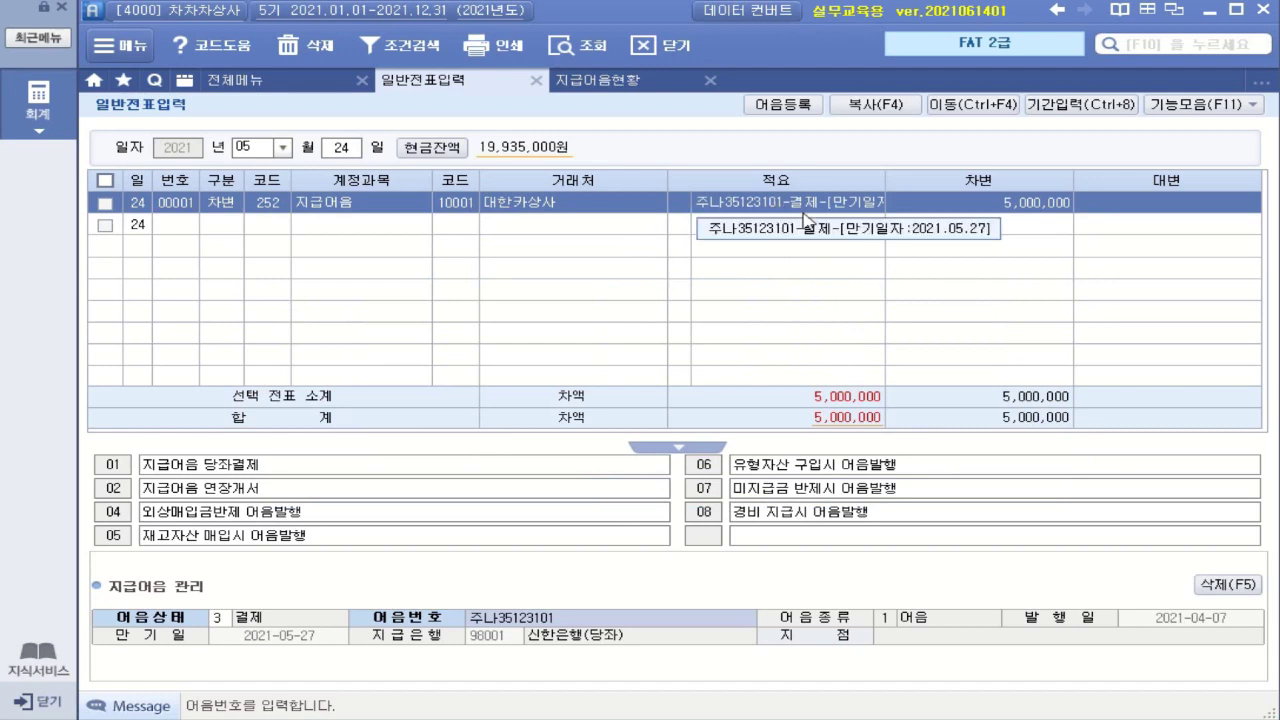
Step: Add a credit line (대변) dated the 24th for account 102 당좌예금 with vendor 98001 신한은행(당좌)
key(Return)
key(Return)
key(Return)
text(4)
key(Return)
text(102)
key(Return)
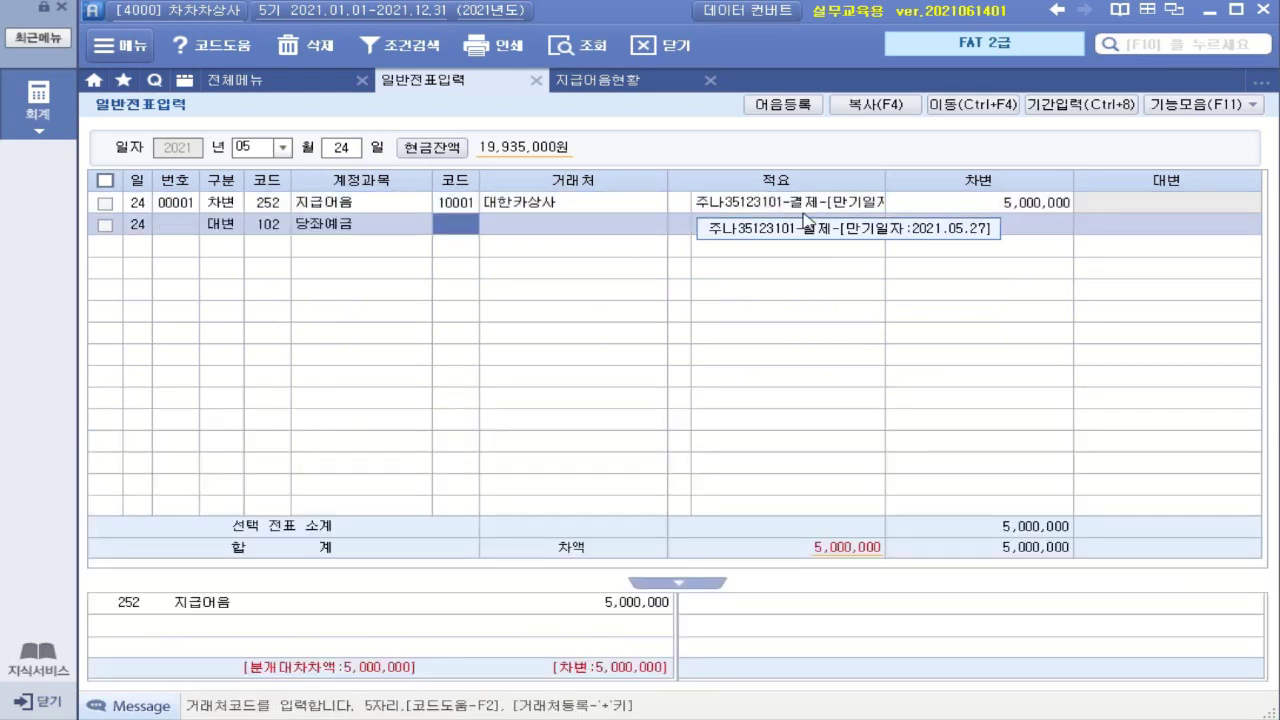
text(신한)
key(Return)
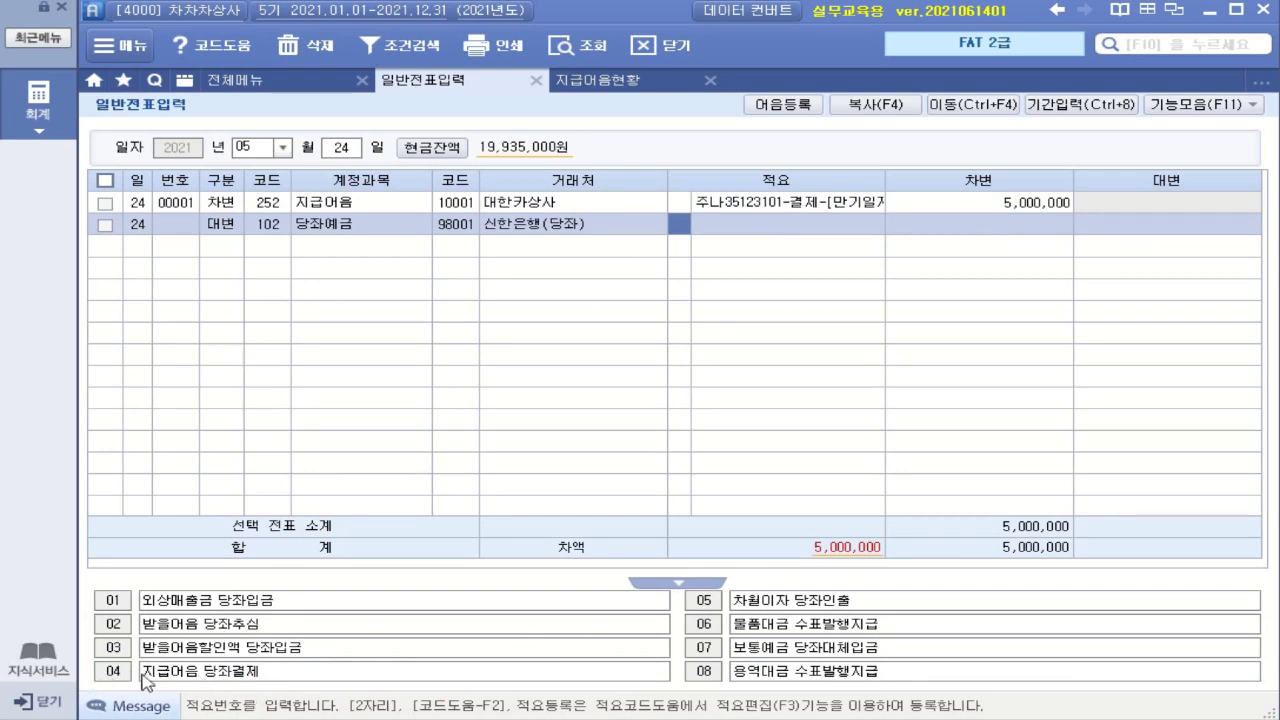
Step: Give the 당좌예금 credit line summary 04 지급어음 당좌결제 and accept the amount of 5,000,000
text(4)
key(Return)
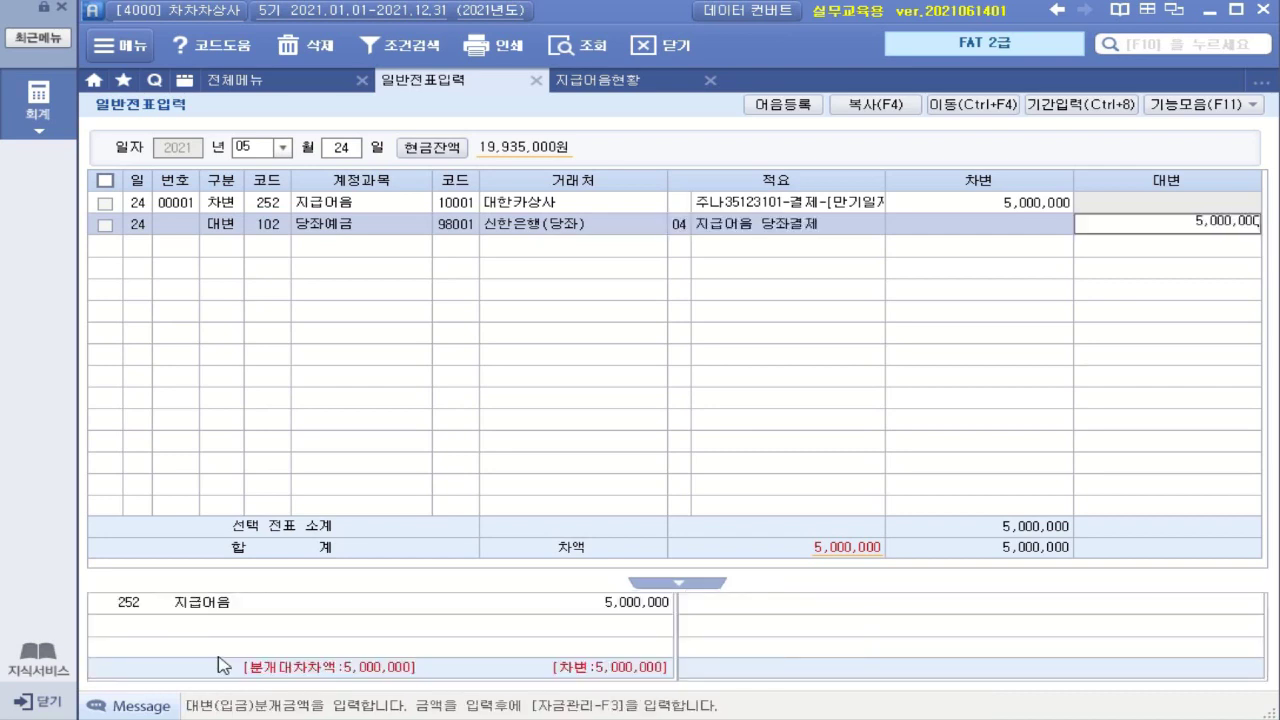
key(Return)
key(Up)
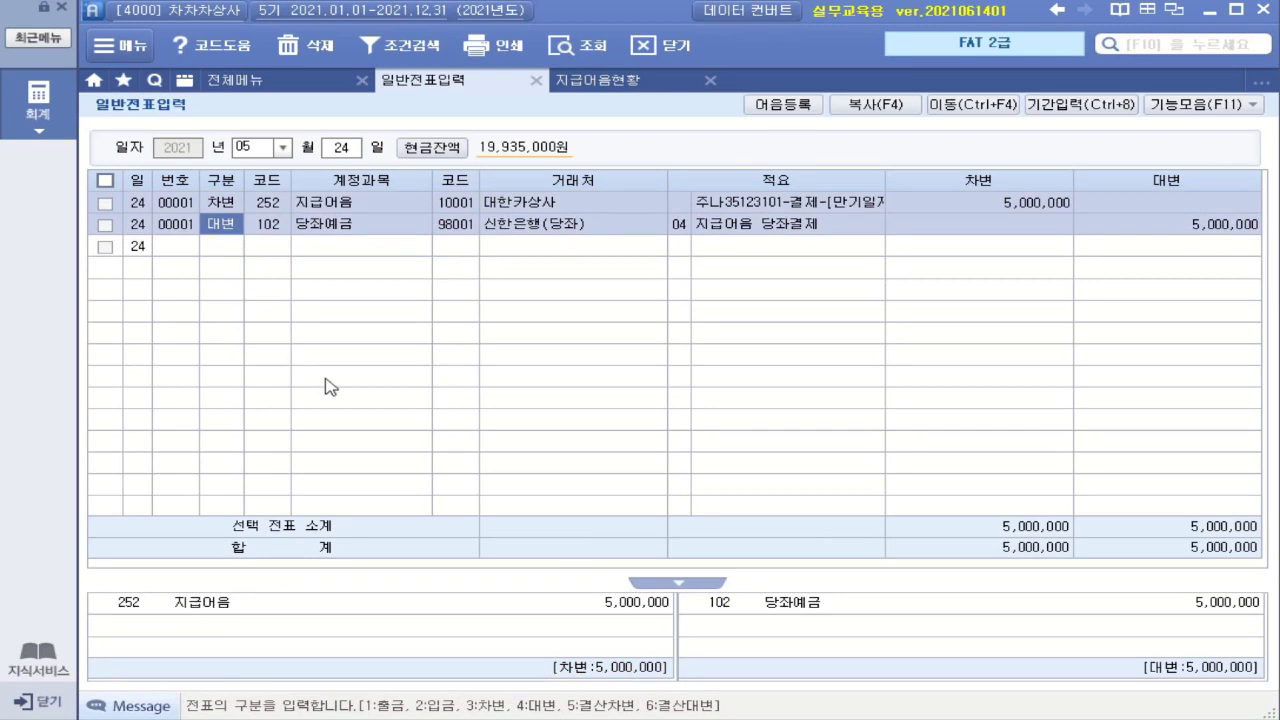
Step: Review the debit line's note details and rerun the 지급어음현황 query to check the note's settlement status
click(523, 206)
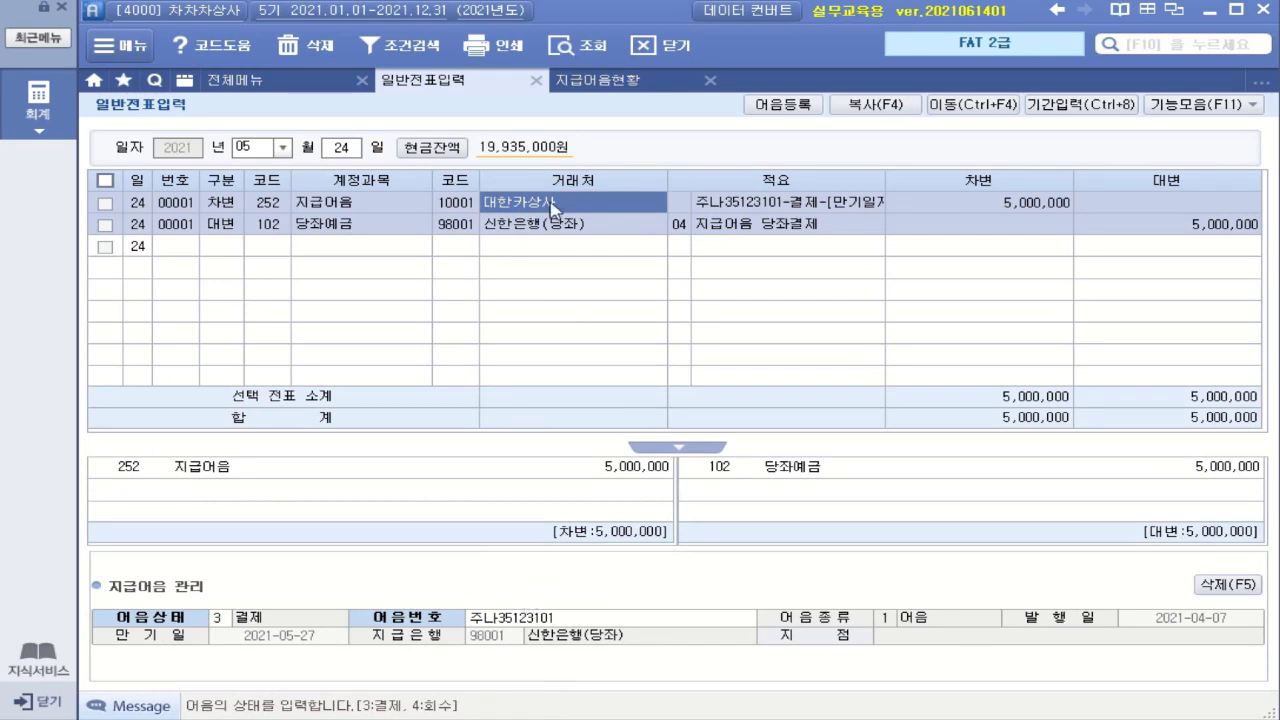
click(600, 86)
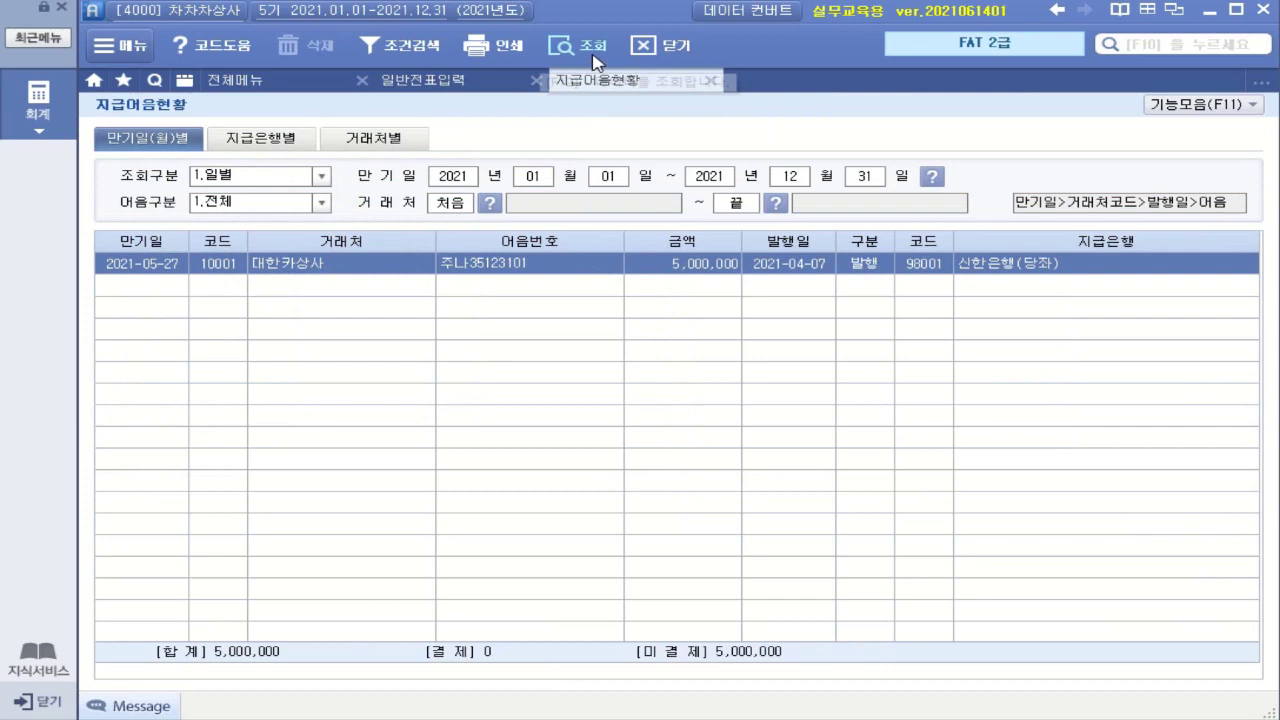
click(578, 45)
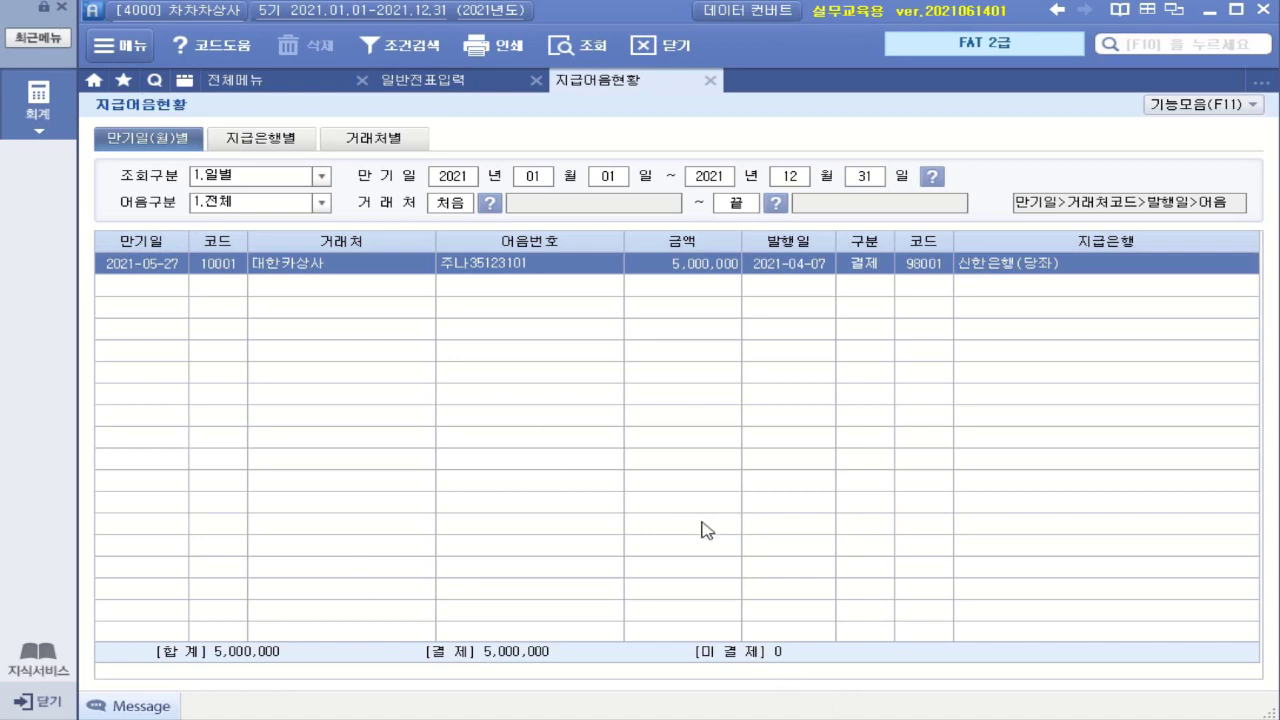
Step: Query the note summary (어음집계표) as 1.수불장 for all financial institutions, with receipt dates from 2021-01-01 to 2021-12-31
click(262, 86)
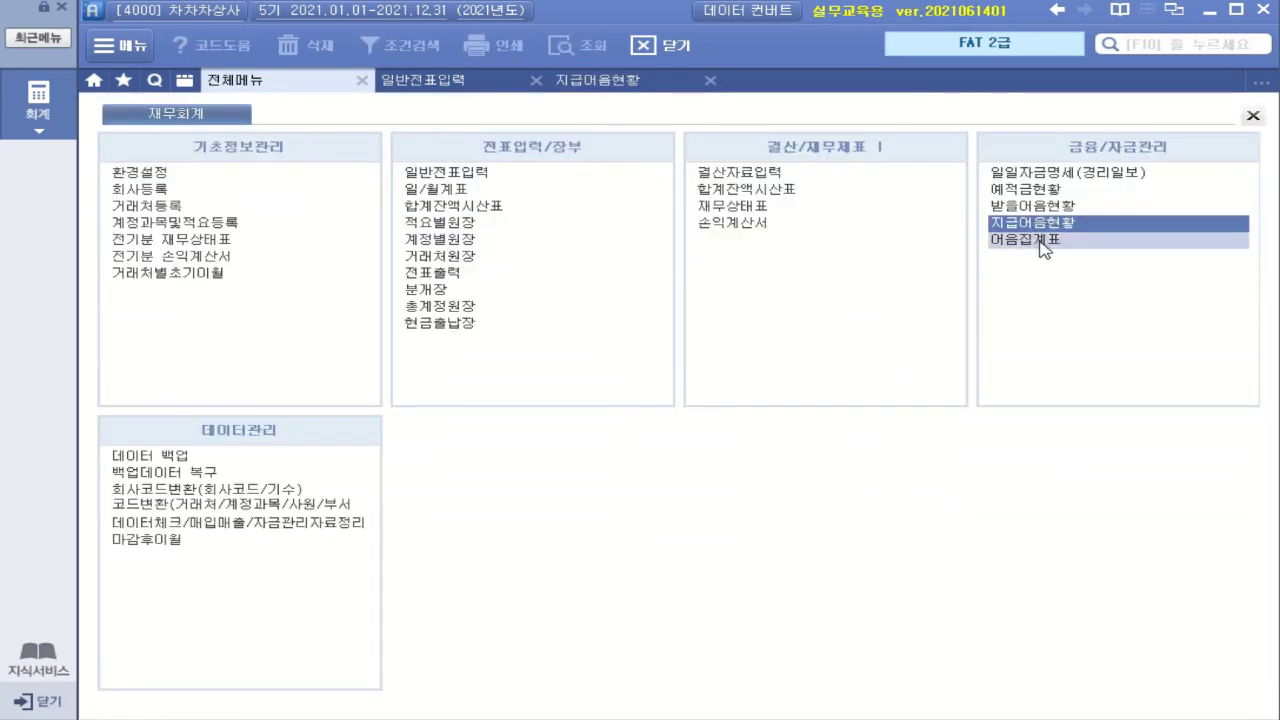
click(1040, 247)
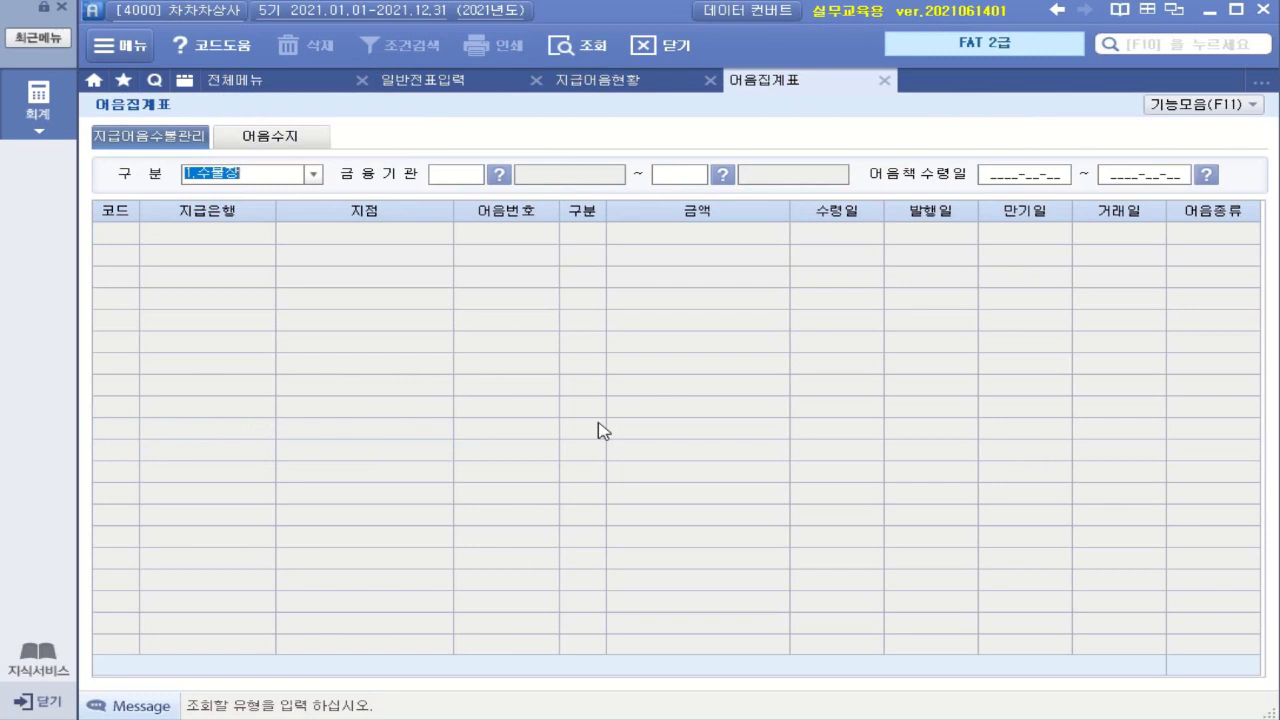
key(Return)
key(Return)
key(Return)
key(Return)
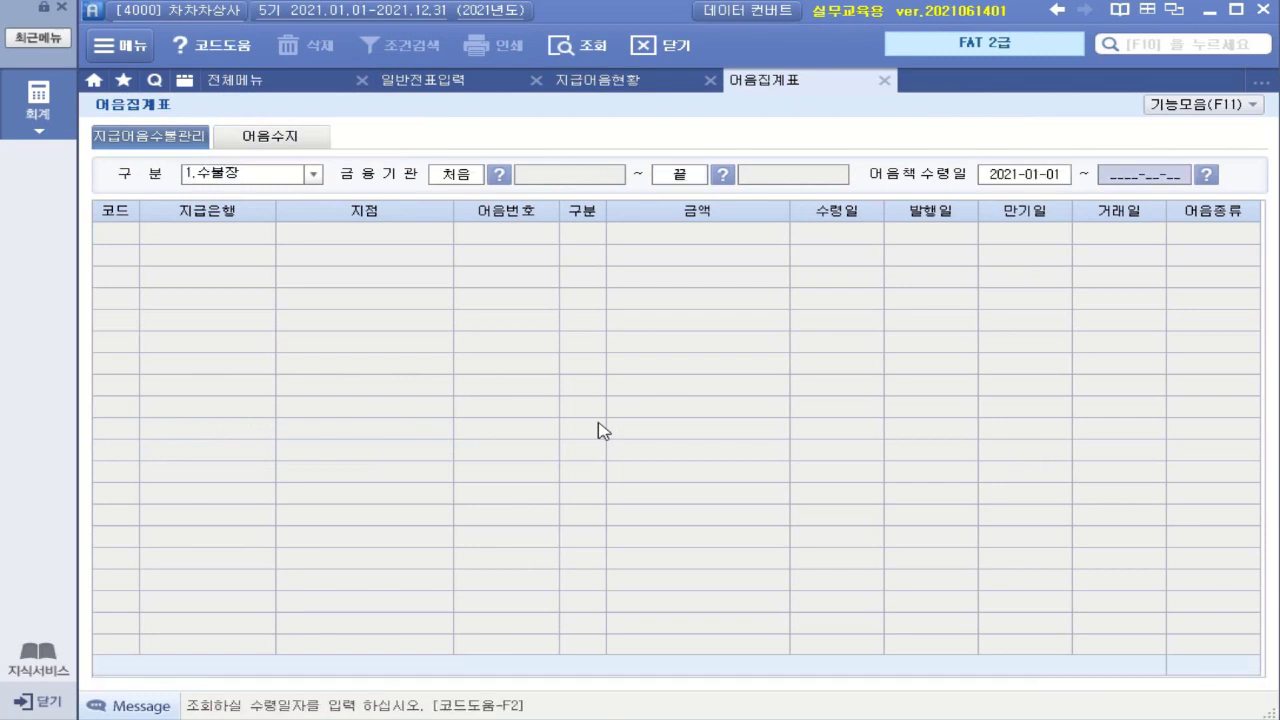
key(Return)
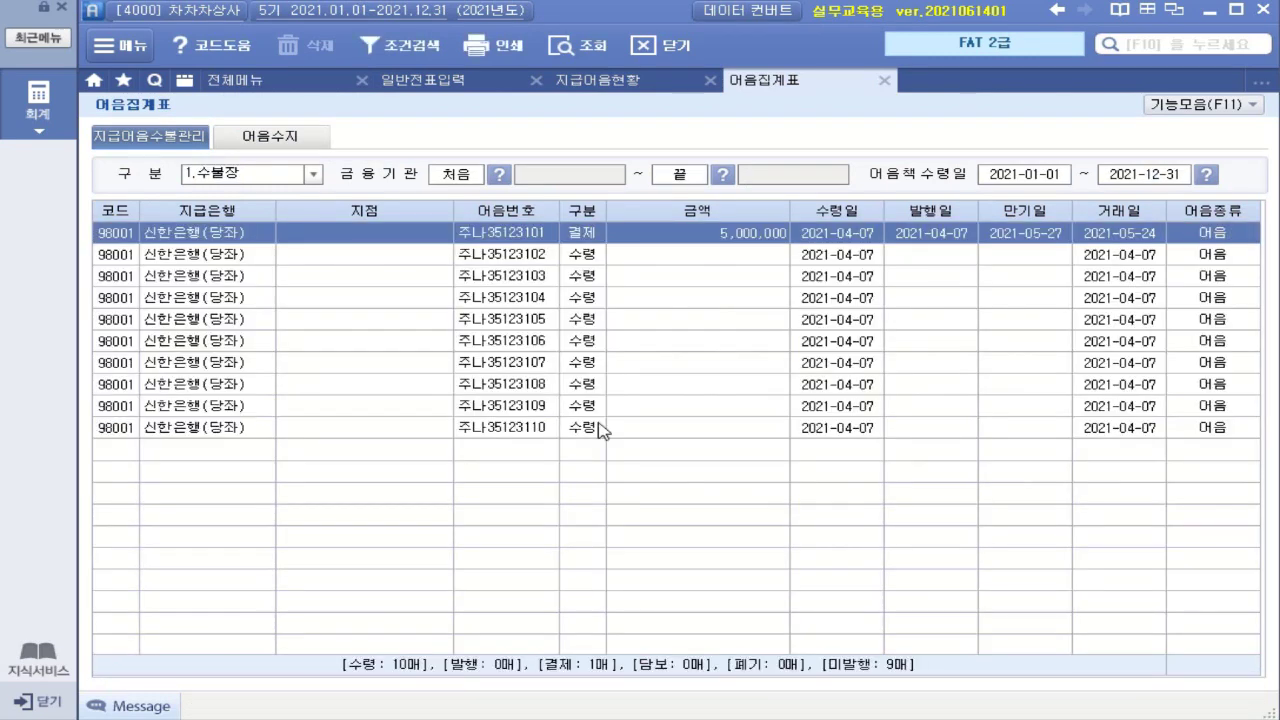